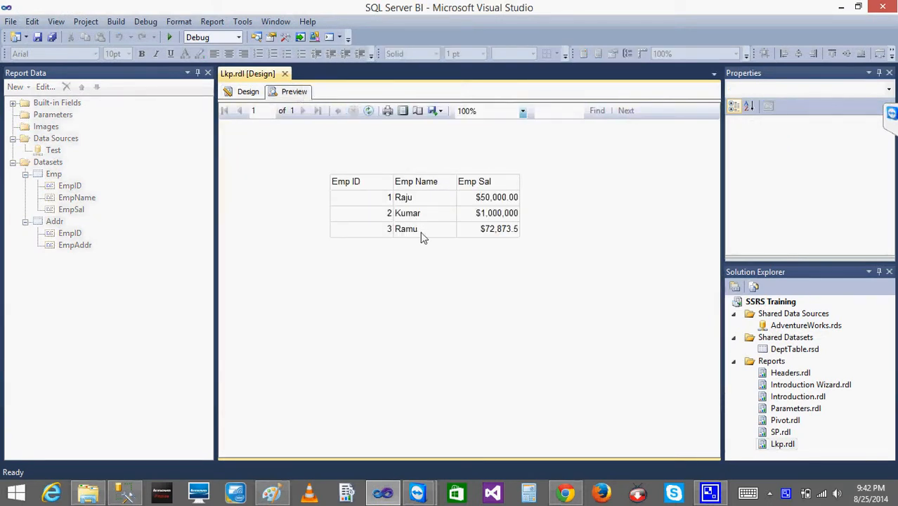
Step: Close the Lkp.rdl report and switch to SQL Server Management Studio
left_click(284, 73)
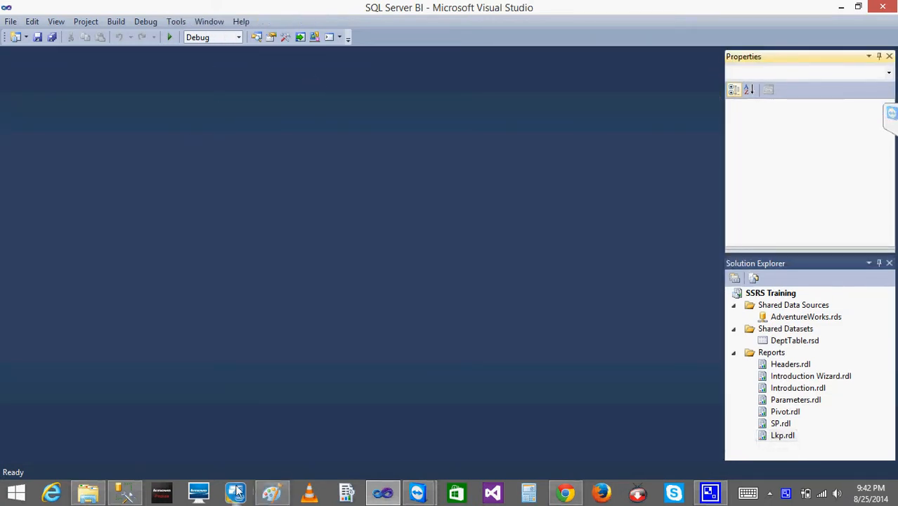
left_click(124, 492)
left_click(462, 129)
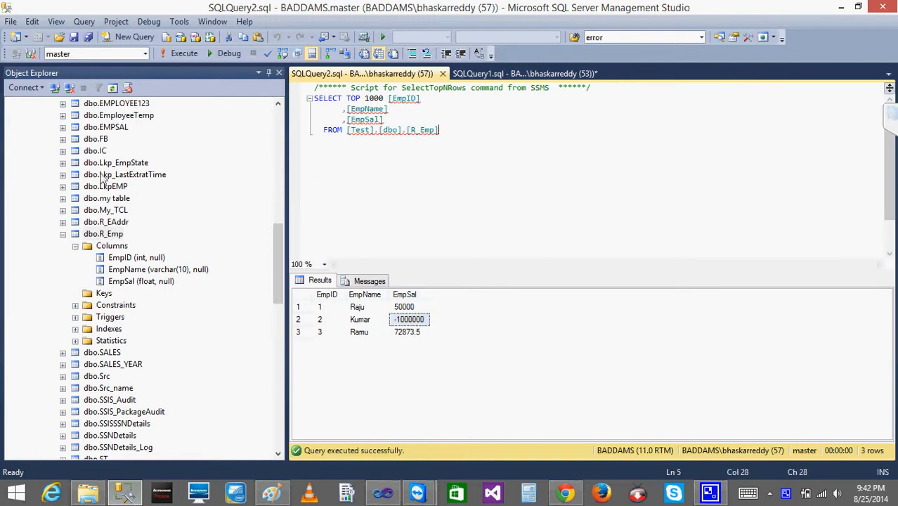
Step: Start designing a new table in the Test database
left_click(281, 133)
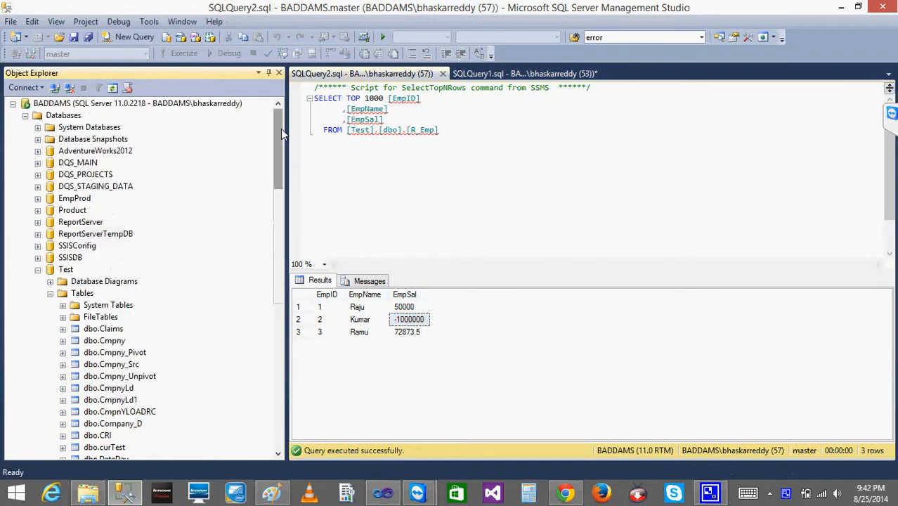
left_click(66, 271)
right_click(67, 272)
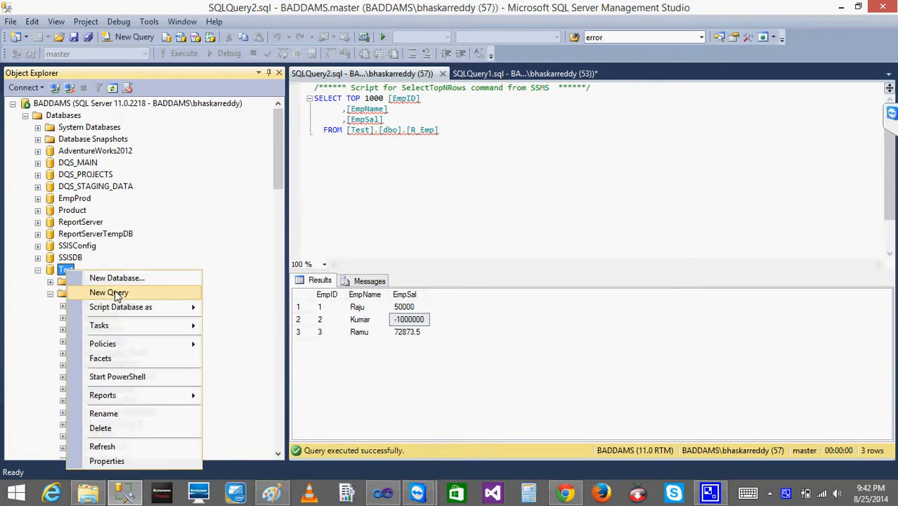
left_click(56, 293)
right_click(72, 292)
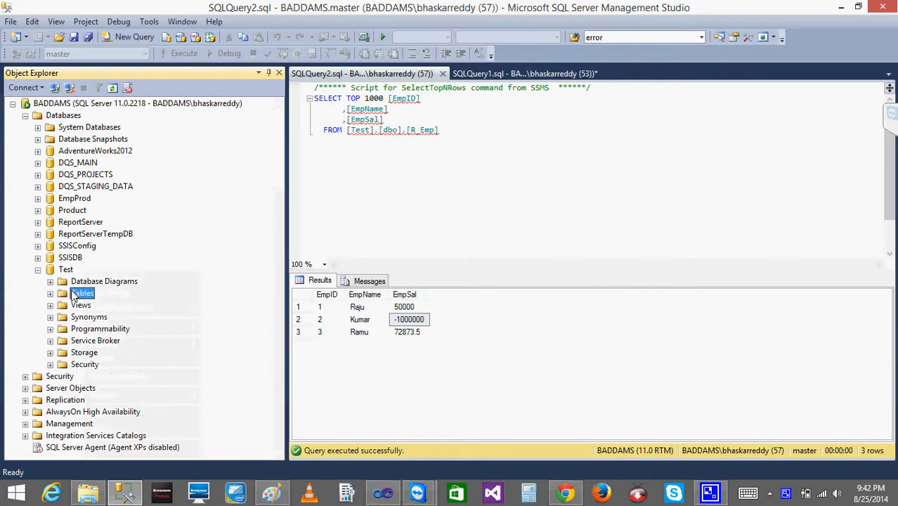
left_click(106, 298)
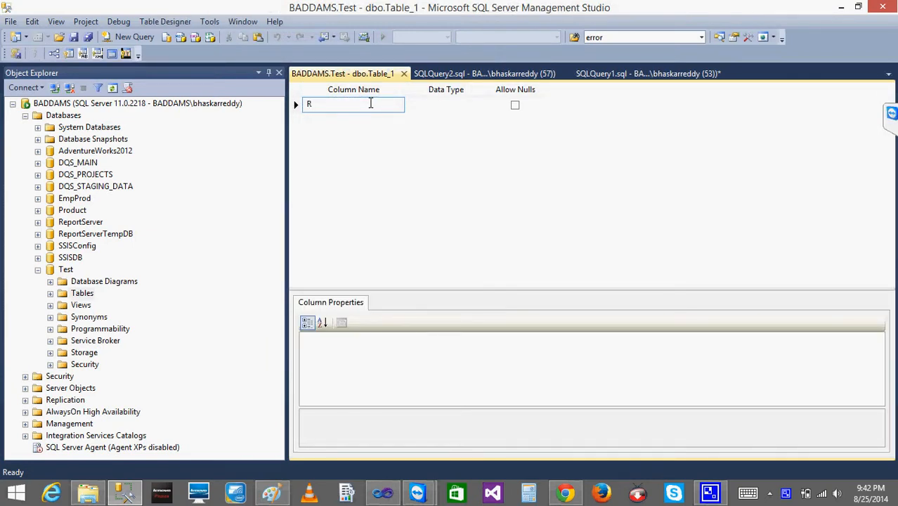
Step: Define the new table's first column as Cid with data type int
key("BackSpace")
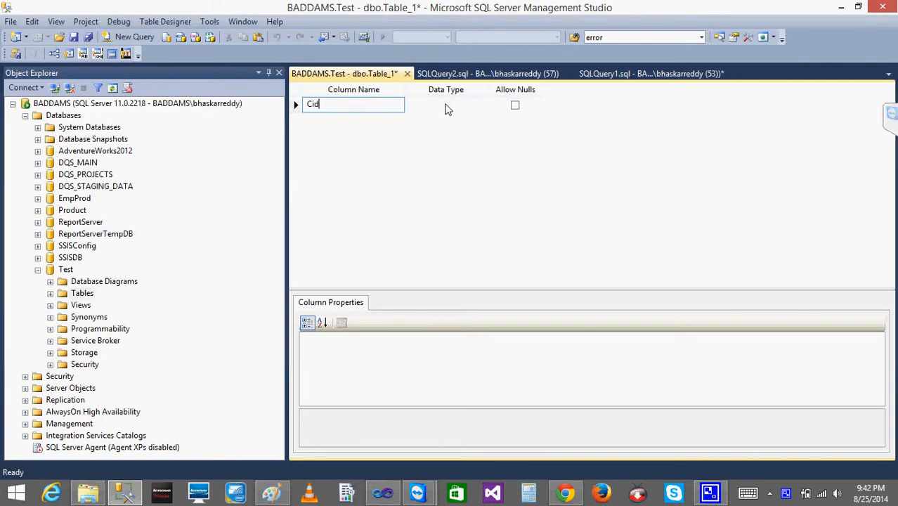
left_click(446, 104)
key("BackSpace")
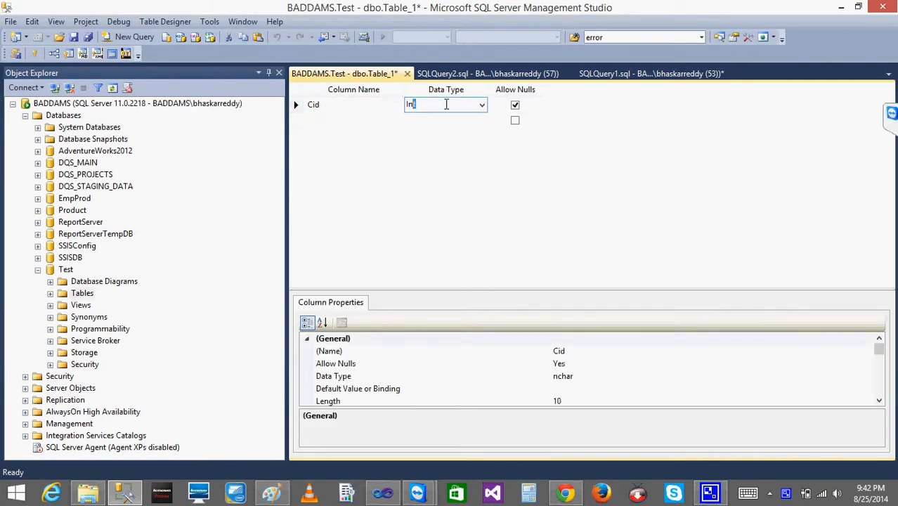
Step: Add a second column named CDesc with data type varchar(50)
left_click(372, 119)
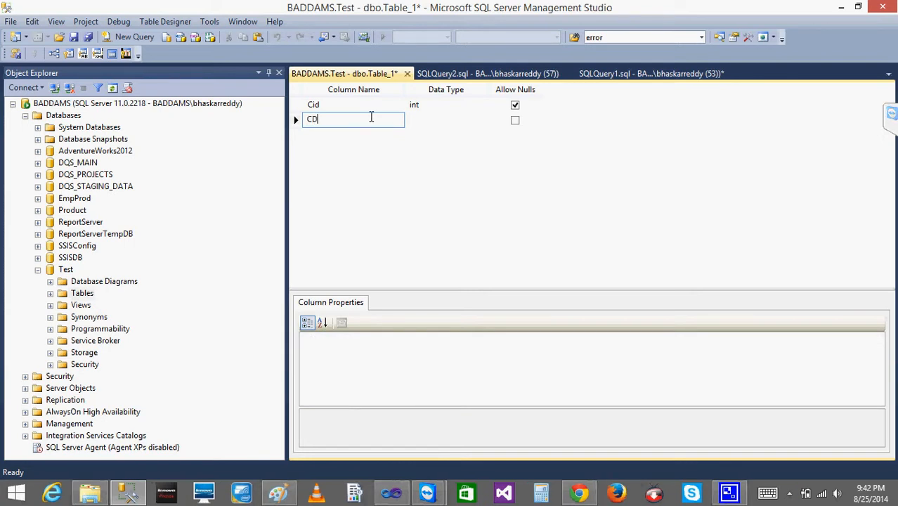
left_click(442, 121)
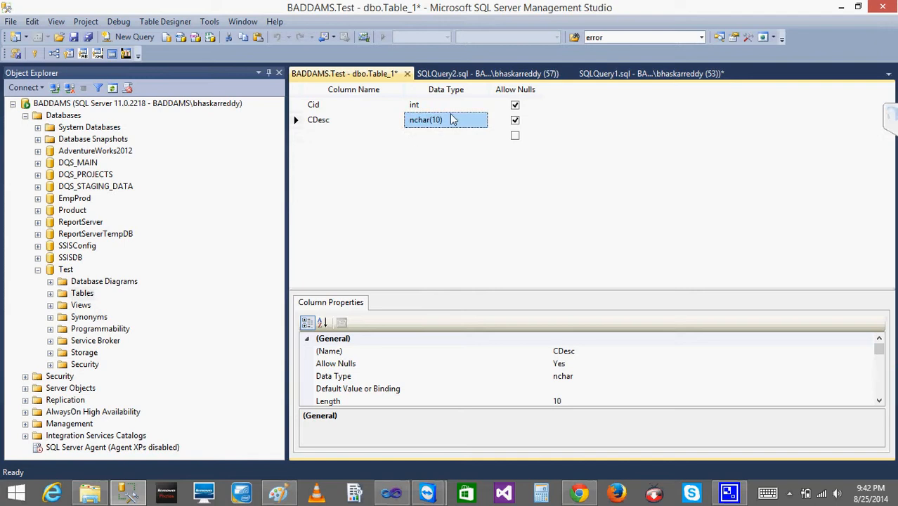
left_click(412, 121)
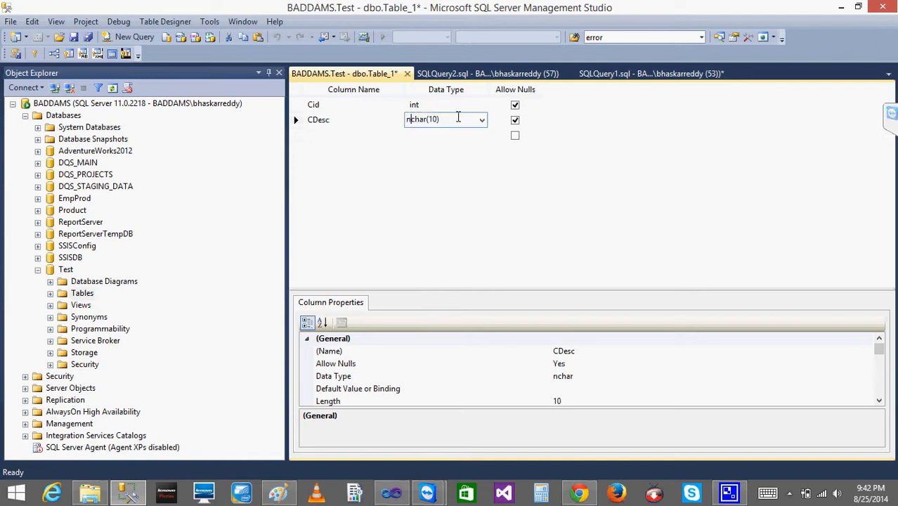
left_click_drag(454, 121, 383, 122)
type("Varcha")
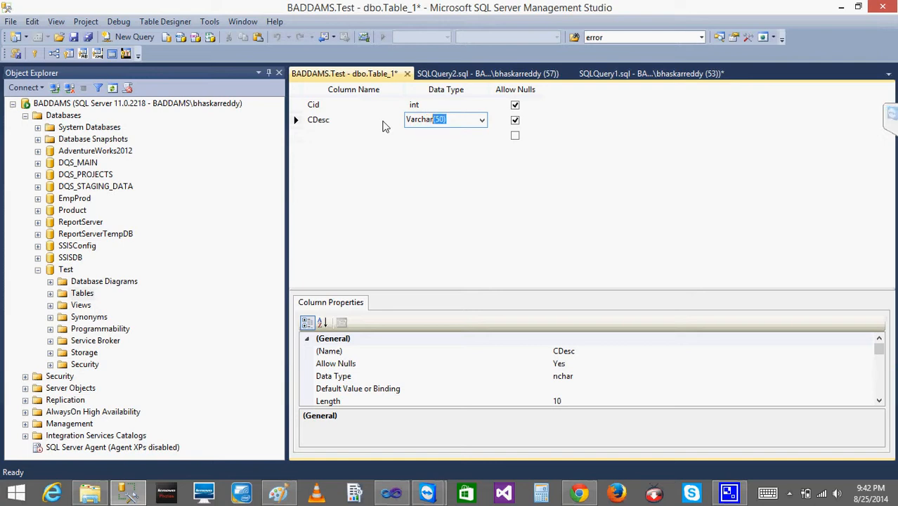
key("Return")
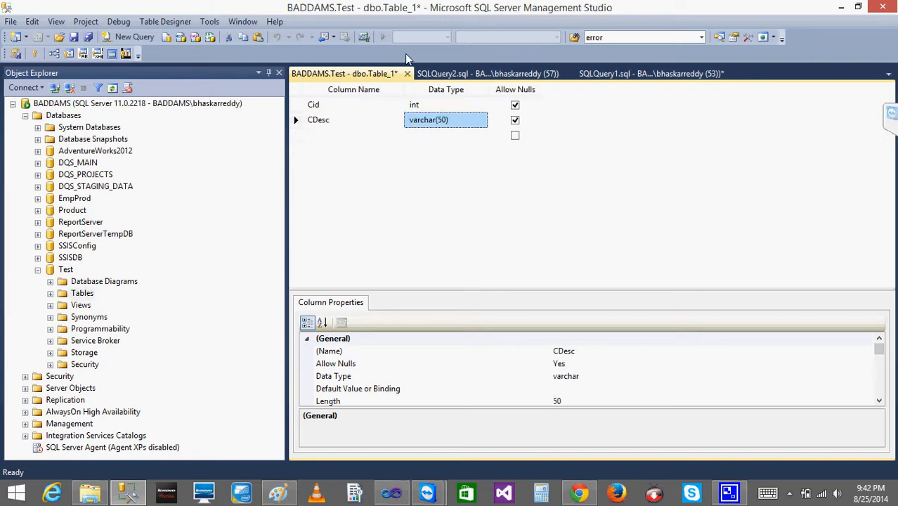
Step: Close the table design and save the table under the name R_CDesc
left_click(406, 74)
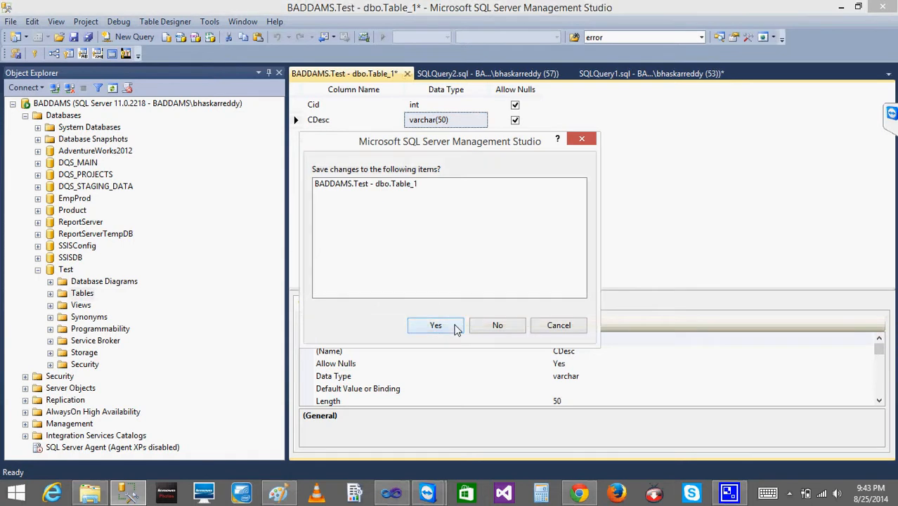
left_click(435, 325)
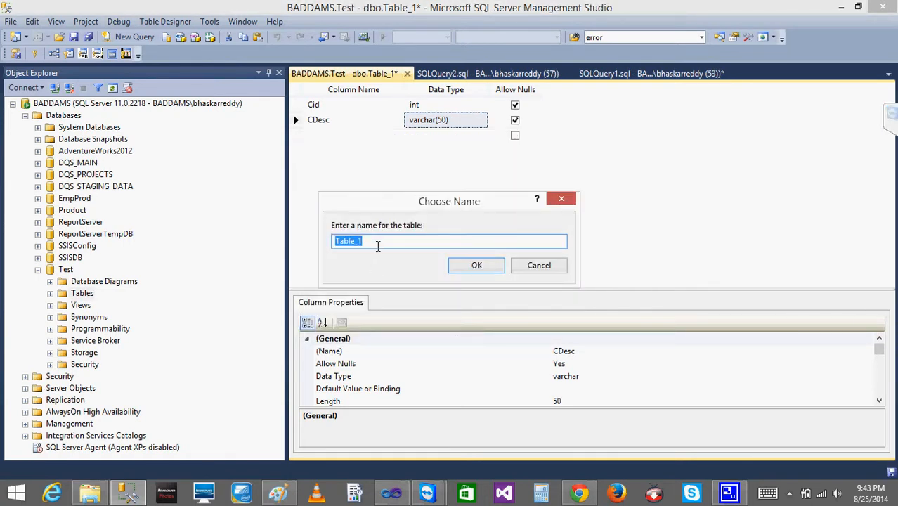
type("R_Cmpn")
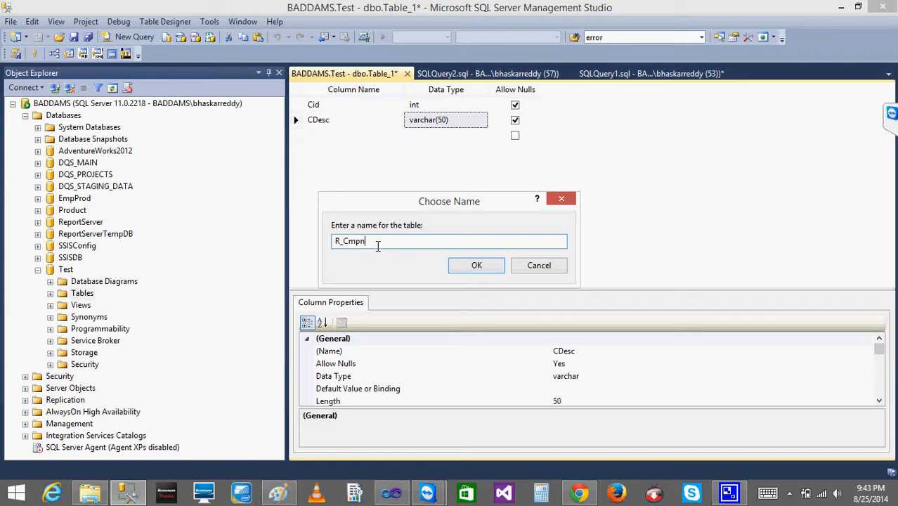
type("y")
key("BackSpace")
key("BackSpace")
key("BackSpace")
key("BackSpace")
key("BackSpace")
type("CDesc")
left_click(475, 267)
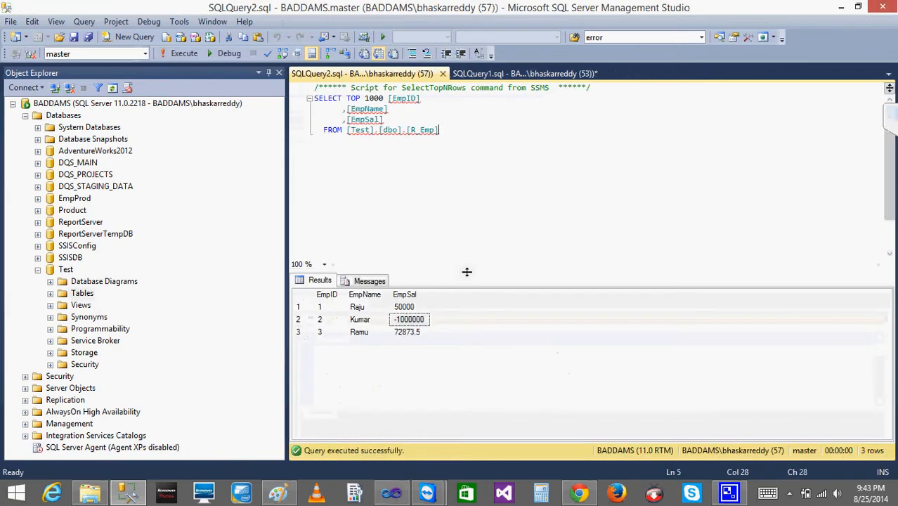
Step: Refresh the Test database's tables and open the top 200 rows of dbo.R_CDesc for editing
right_click(58, 297)
left_click(94, 387)
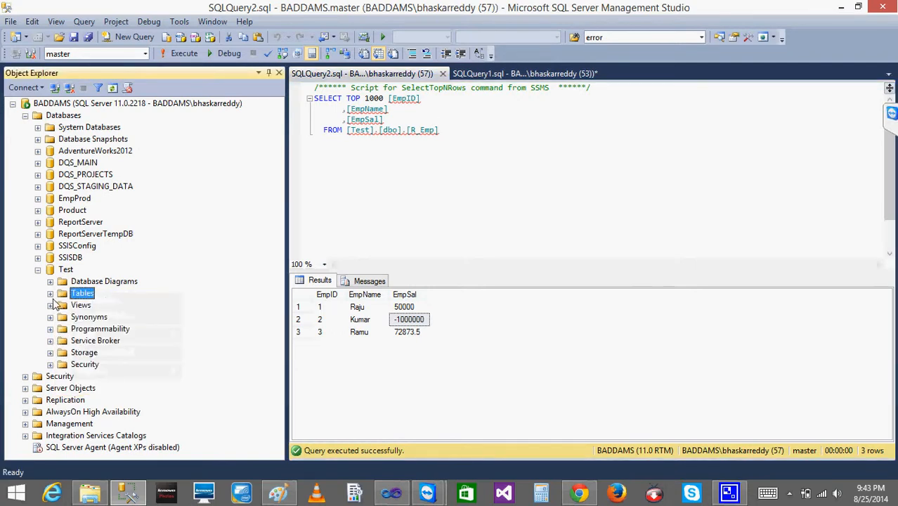
left_click(50, 294)
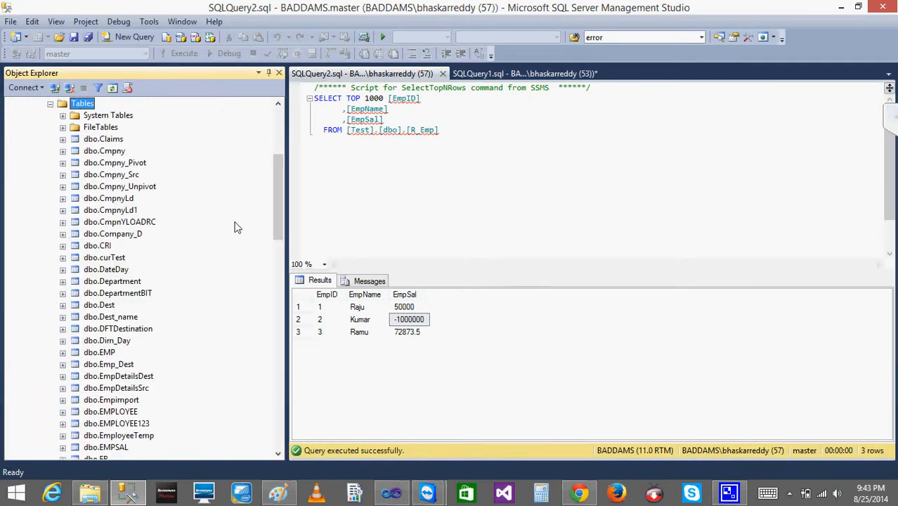
mouse_move(277, 217)
left_mouse_down()
mouse_move(255, 460)
mouse_move(274, 204)
left_mouse_up()
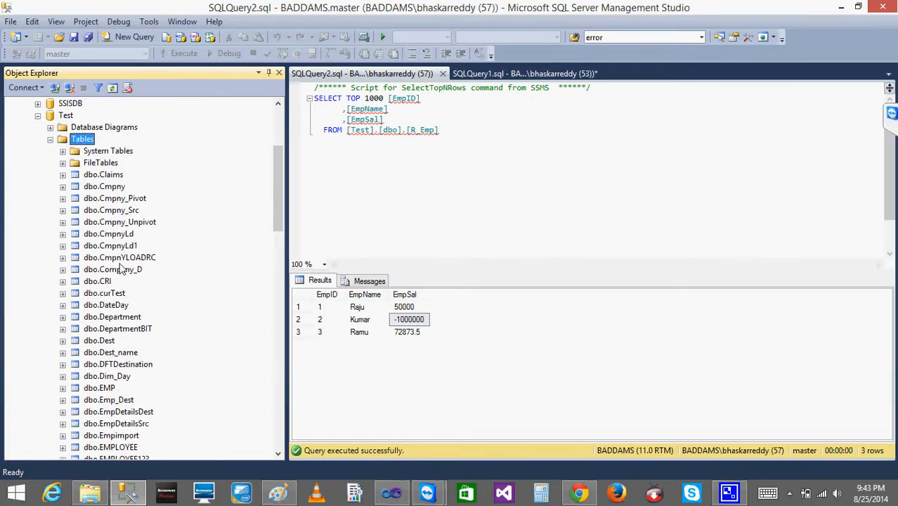
left_click_drag(274, 198, 274, 266)
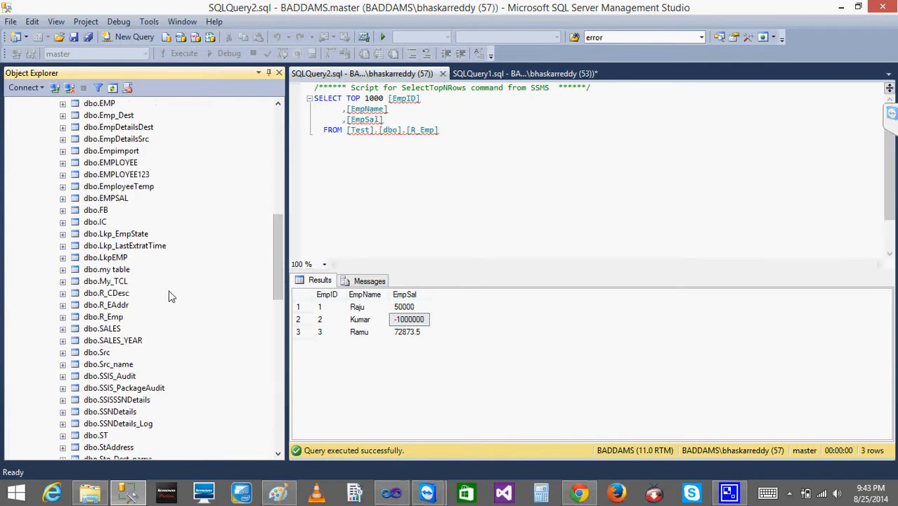
right_click(121, 297)
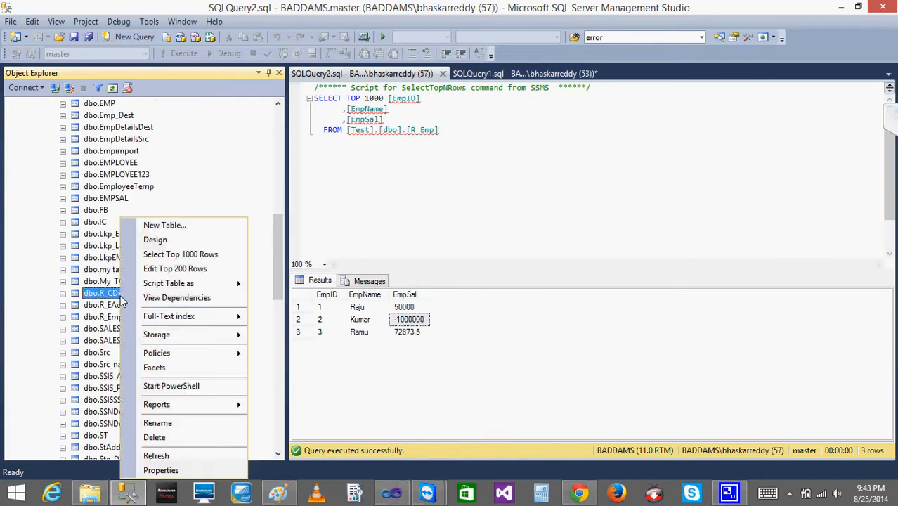
left_click(175, 269)
Step: Enter the first R_CDesc row with Cid 1 and CDesc a
left_click(355, 105)
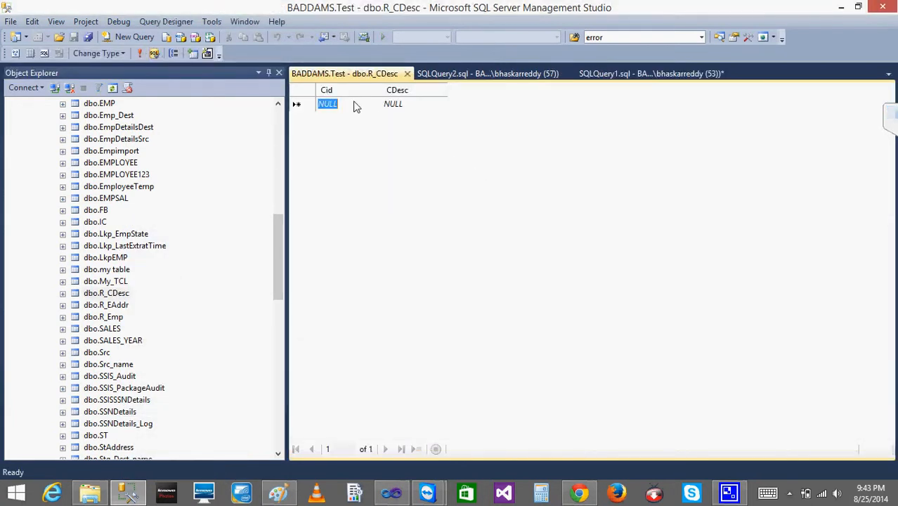
type("1")
left_click(420, 104)
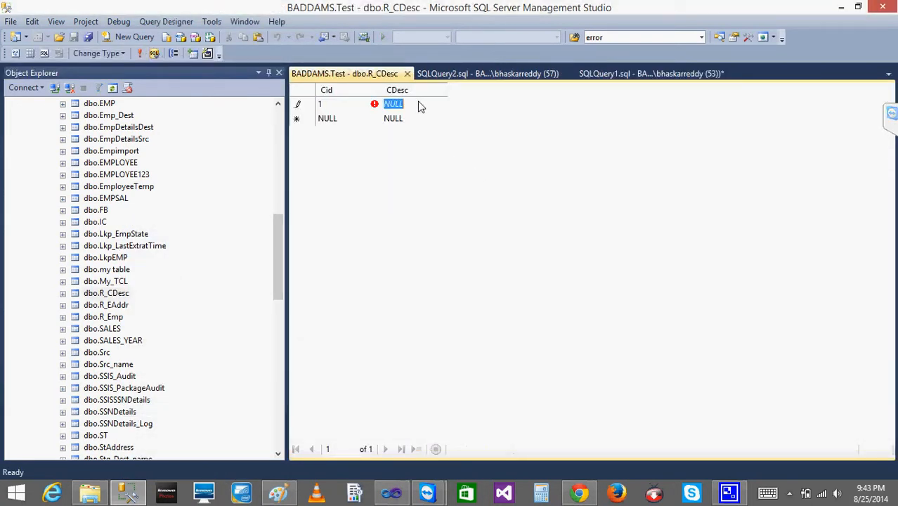
type("a")
left_click(352, 124)
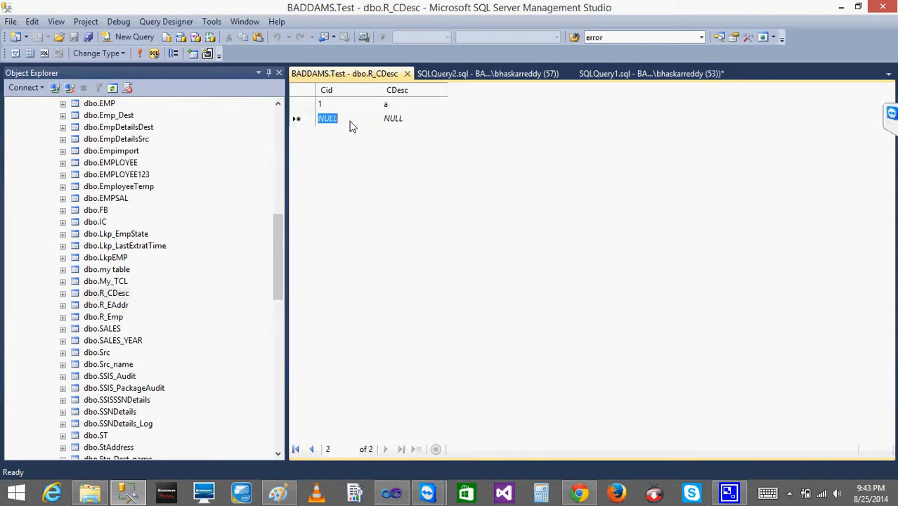
type("b")
key("Tab")
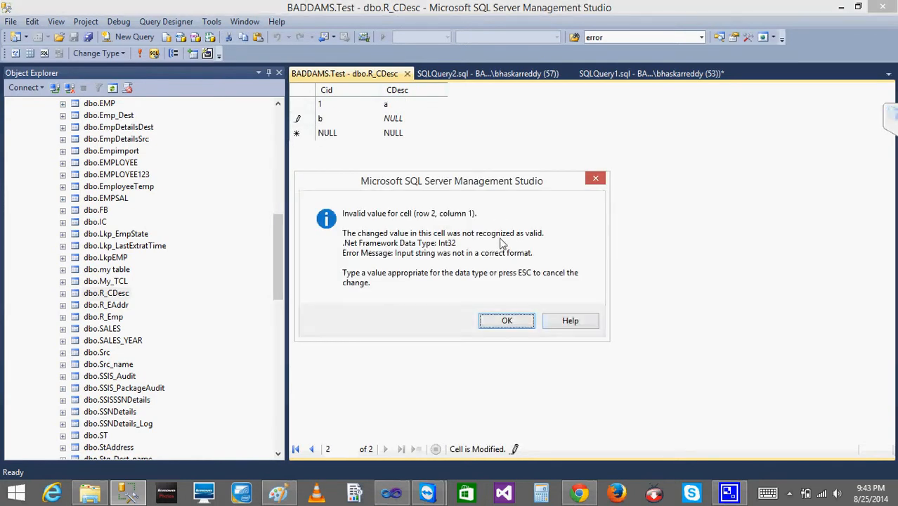
left_click(508, 321)
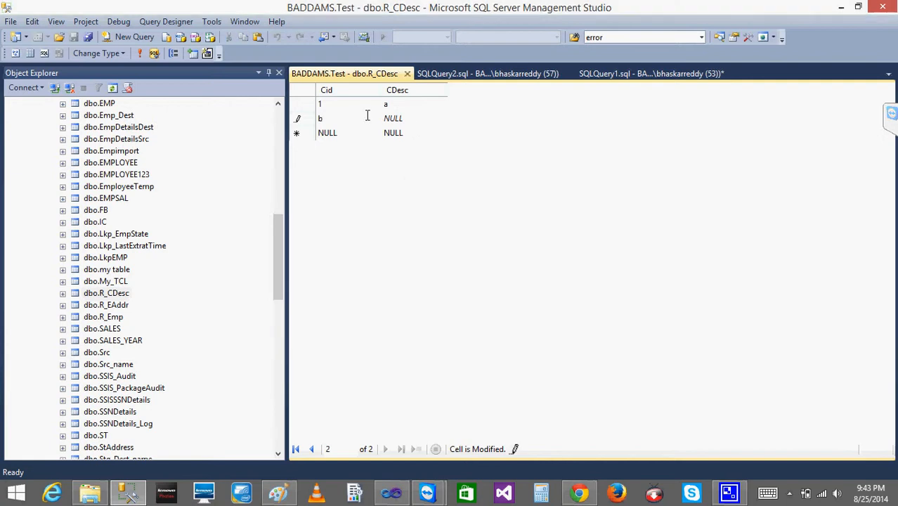
Step: Enter the second row with Cid 2 and CDesc b, and the third with Cid 3 and CDesc c
type("2")
key("Tab")
key("Tab")
type("3")
key("Tab")
type("c")
key("Tab")
Step: Enter the rows 4, d and 5, e in R_CDesc, and close the table's data editor
type("4")
key("Tab")
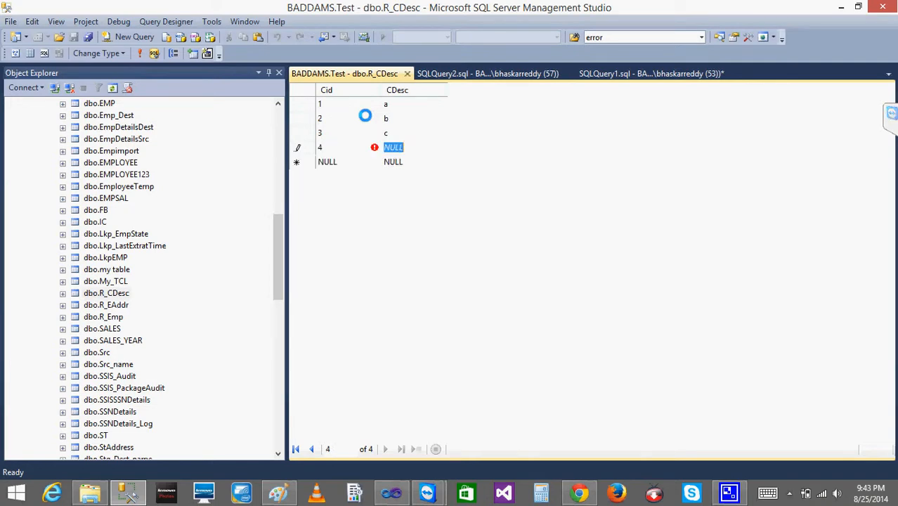
type("d")
key("Tab")
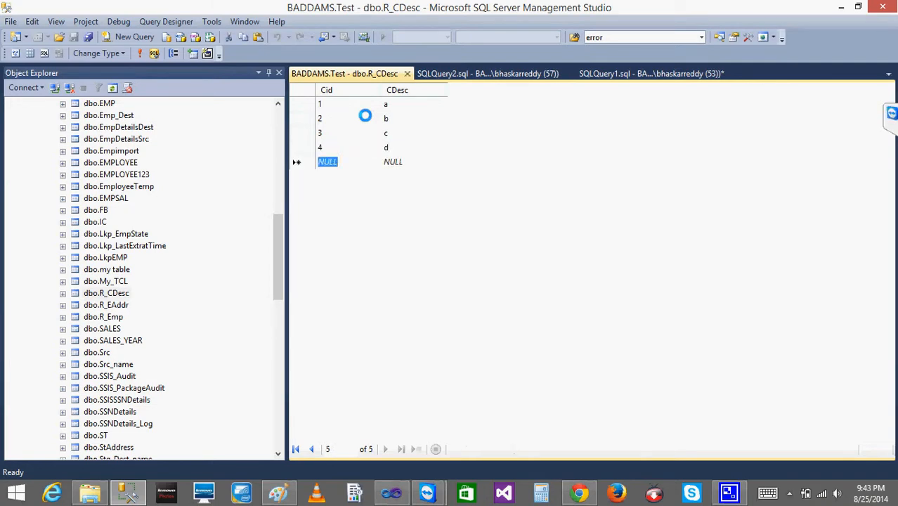
type("5")
key("Tab")
type("e")
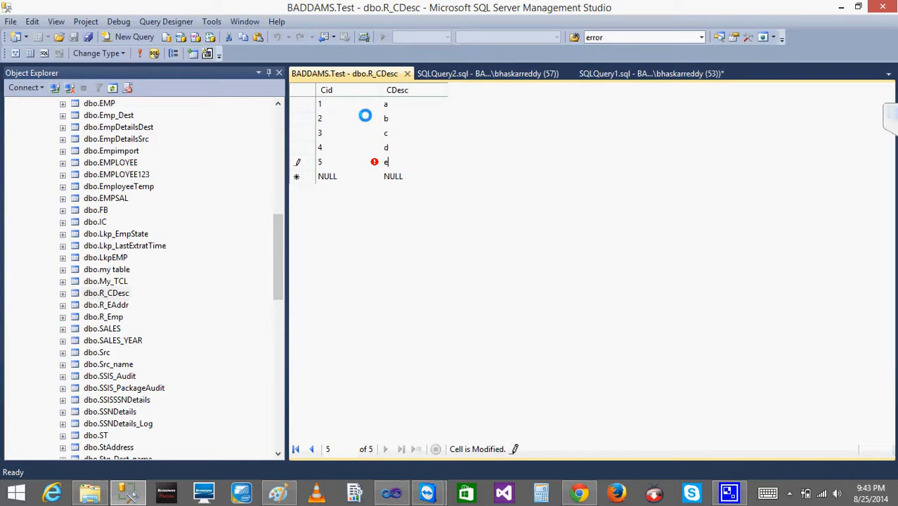
left_click(407, 74)
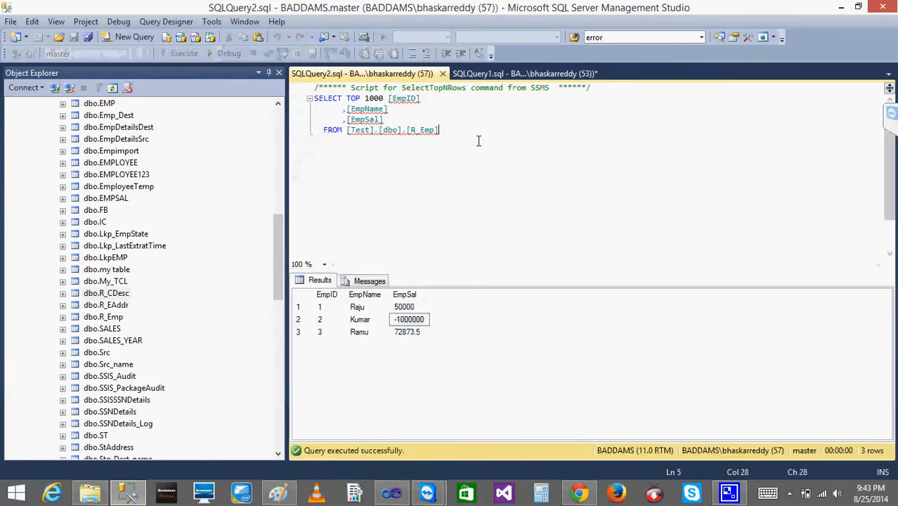
Step: Switch to Visual Studio and start adding a new item to the project's Reports folder
left_click(392, 495)
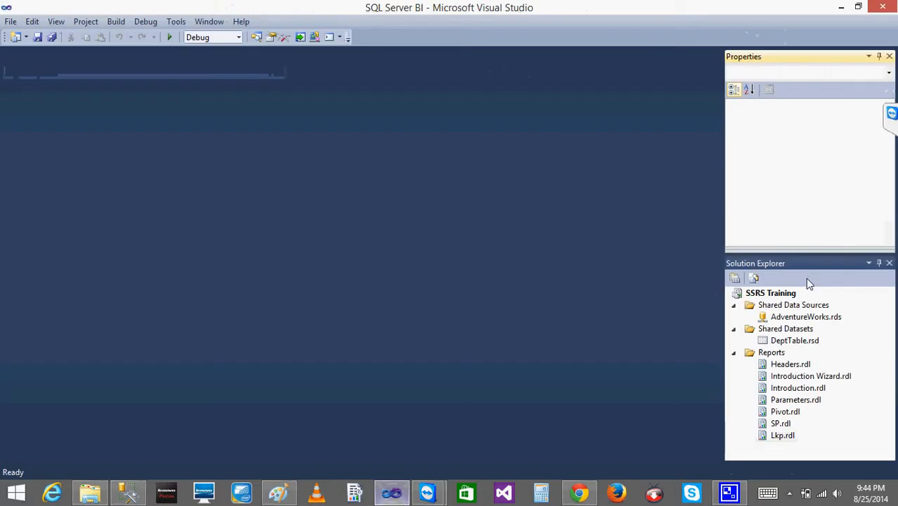
right_click(767, 354)
mouse_move(657, 379)
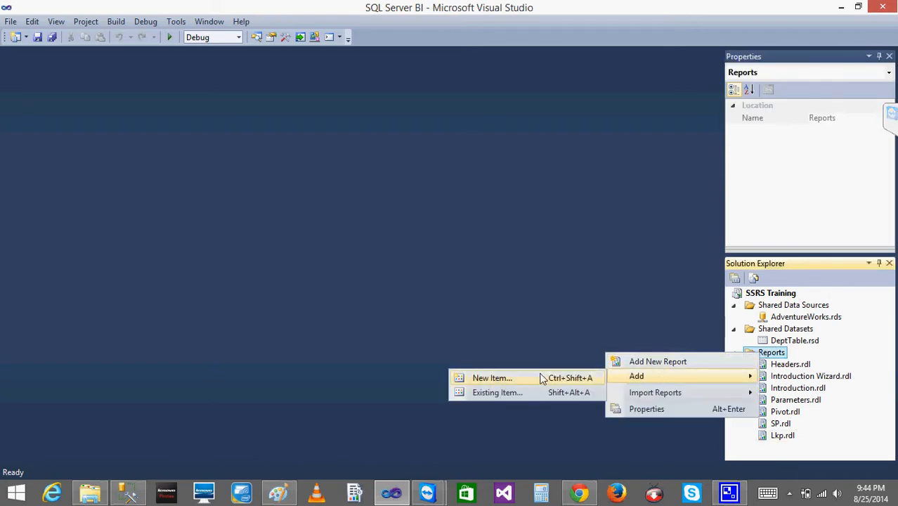
left_click(520, 376)
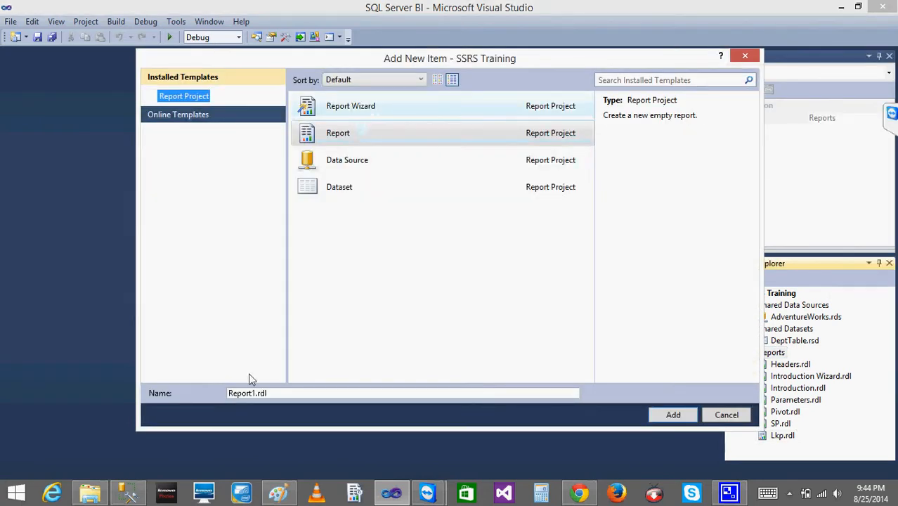
Step: Name the new report Dynamic.rdl and add it to the project
left_click(254, 392)
key("BackSpace")
key("BackSpace")
key("BackSpace")
key("BackSpace")
key("BackSpace")
key("BackSpace")
key("BackSpace")
type("Dynamic")
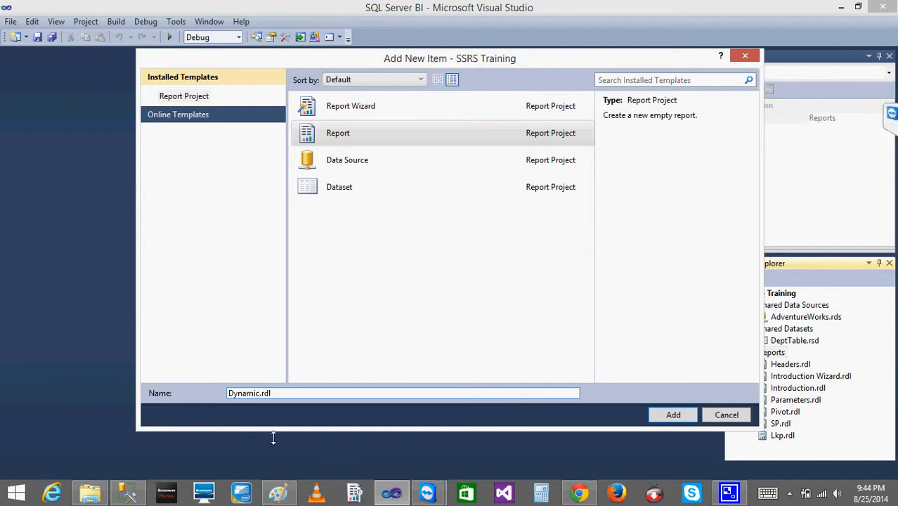
left_click(654, 421)
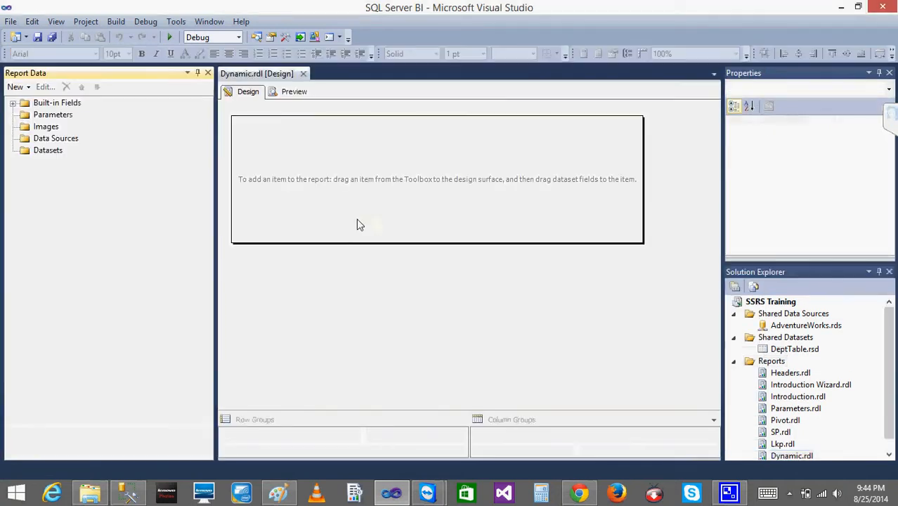
Step: Create an embedded data source named Test for the report and open its connection string for editing
right_click(36, 139)
left_click(71, 146)
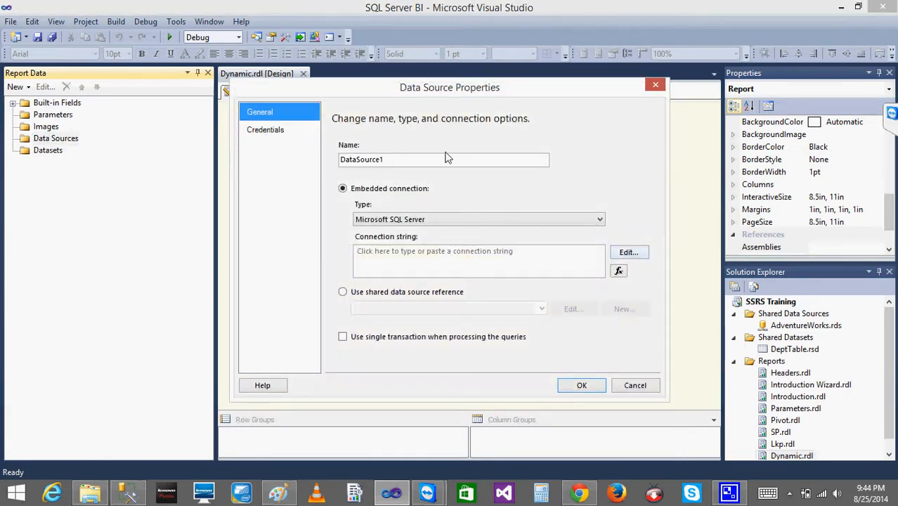
left_click(441, 156)
key("BackSpace")
key("BackSpace")
key("BackSpace")
key("BackSpace")
key("BackSpace")
key("BackSpace")
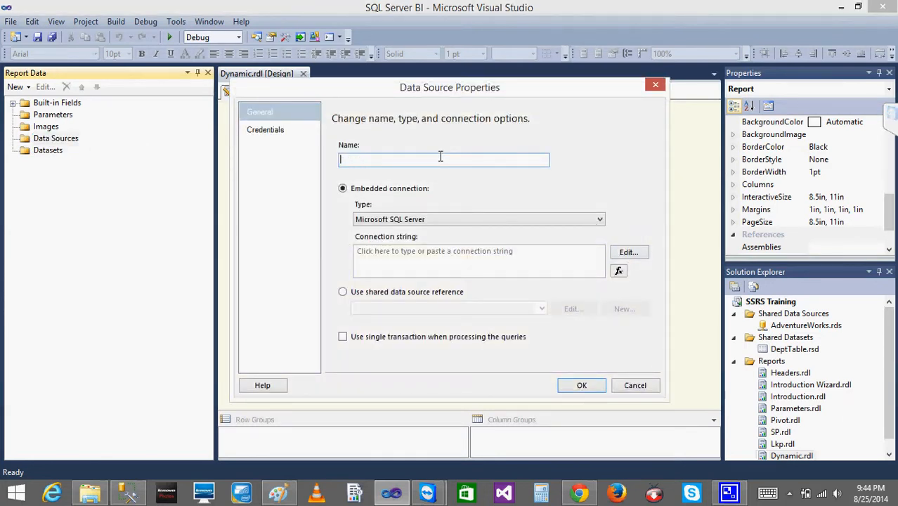
left_click(628, 251)
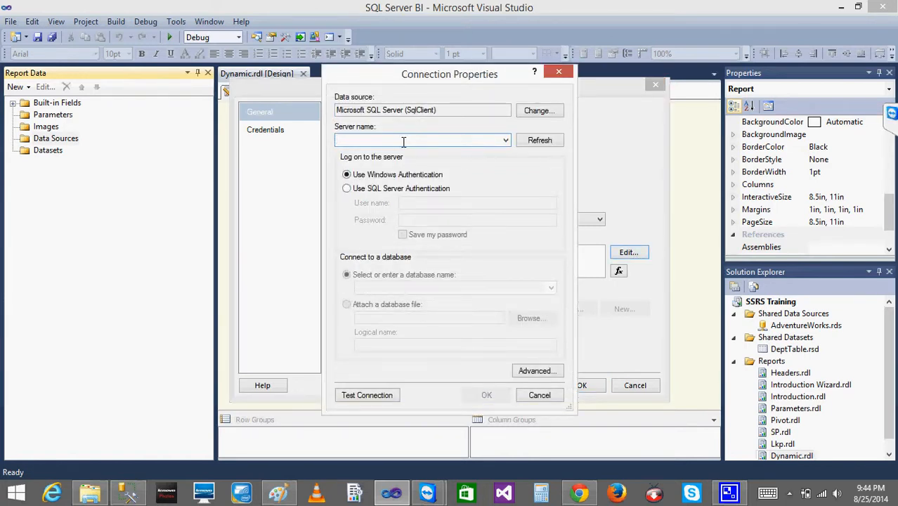
type("badda")
key("BackSpace")
key("BackSpace")
key("BackSpace")
key("BackSpace")
key("BackSpace")
key("BackSpace")
key("BackSpace")
type("b")
key("BackSpace")
left_click(506, 139)
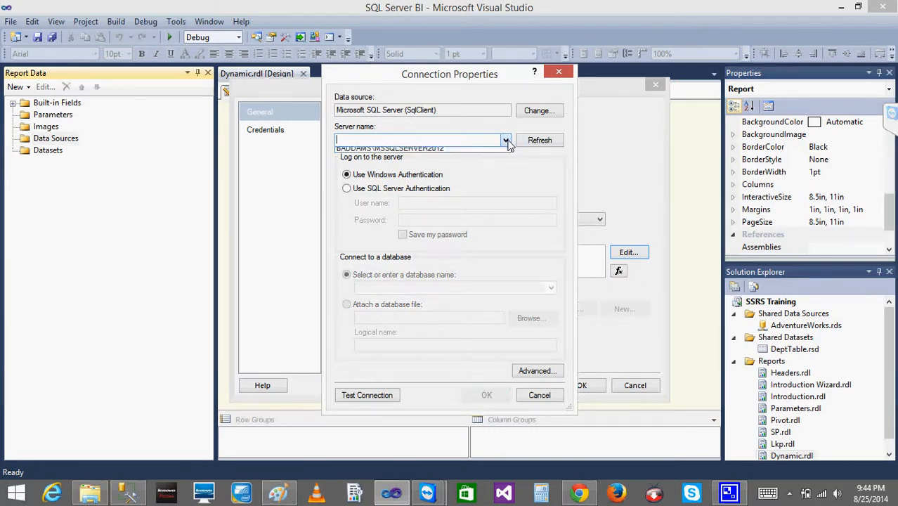
left_click(423, 140)
type("baddams\\")
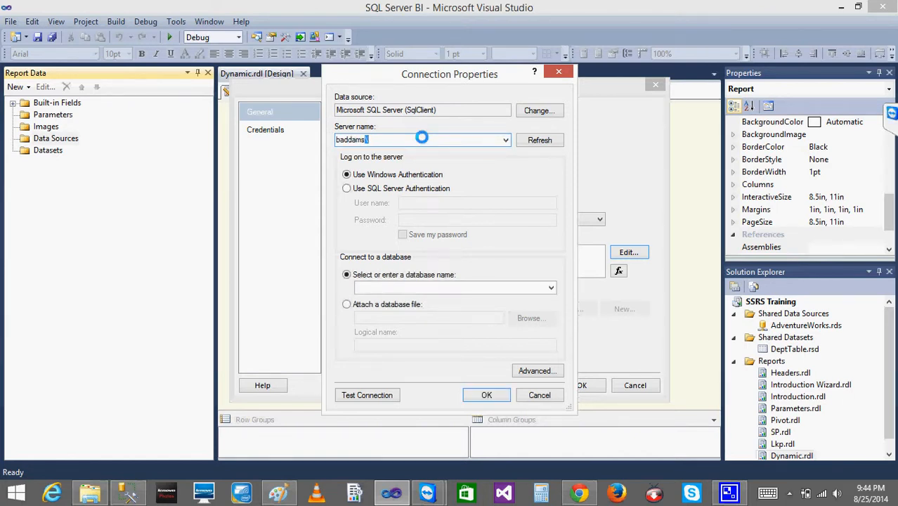
key("BackSpace")
key("BackSpace")
key("BackSpace")
key("BackSpace")
key("BackSpace")
key("BackSpace")
key("BackSpace")
key("BackSpace")
Step: Connect the data source to the Test database on the local server "." and accept the data source
type(".")
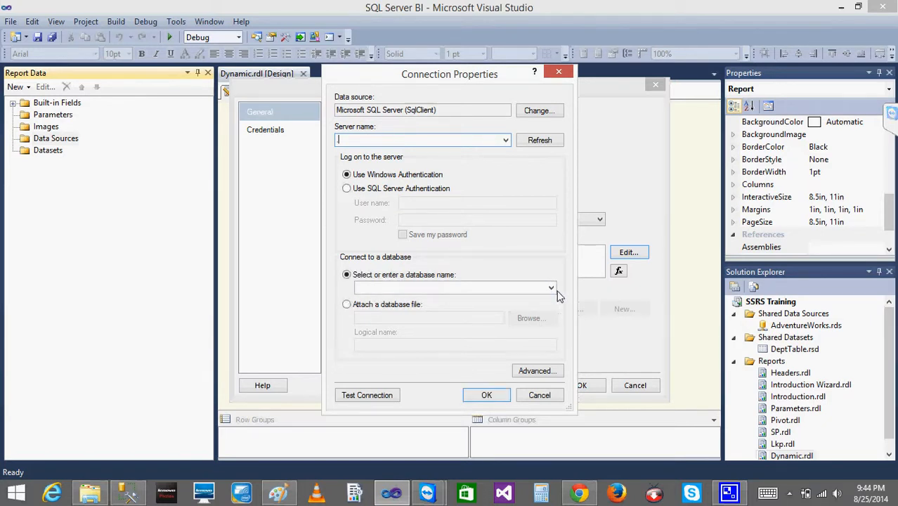
left_click(552, 288)
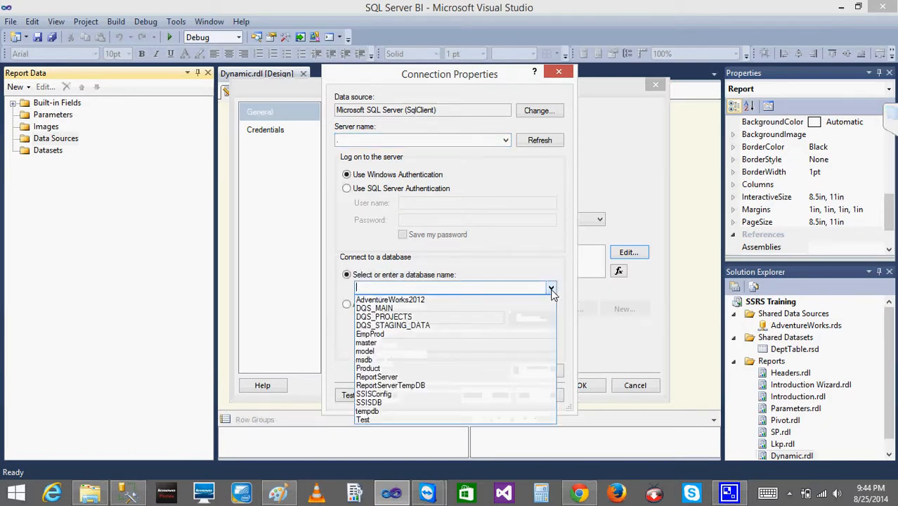
left_click(395, 420)
left_click(483, 394)
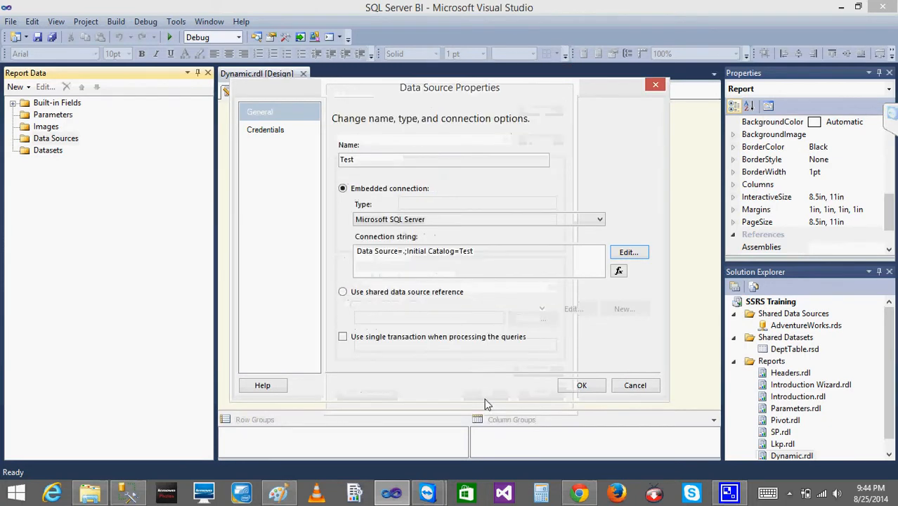
left_click(580, 385)
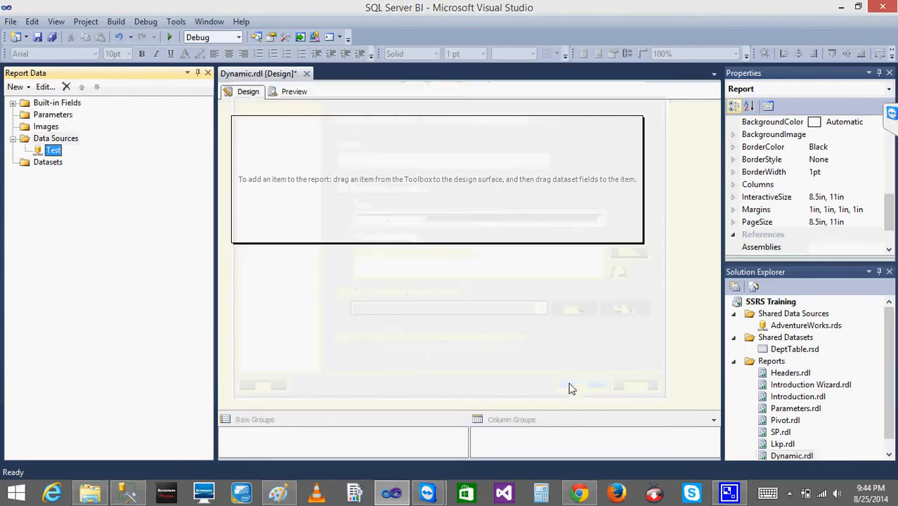
Step: Add a dataset embedded in the report and name it CDesc
right_click(56, 163)
left_click(96, 170)
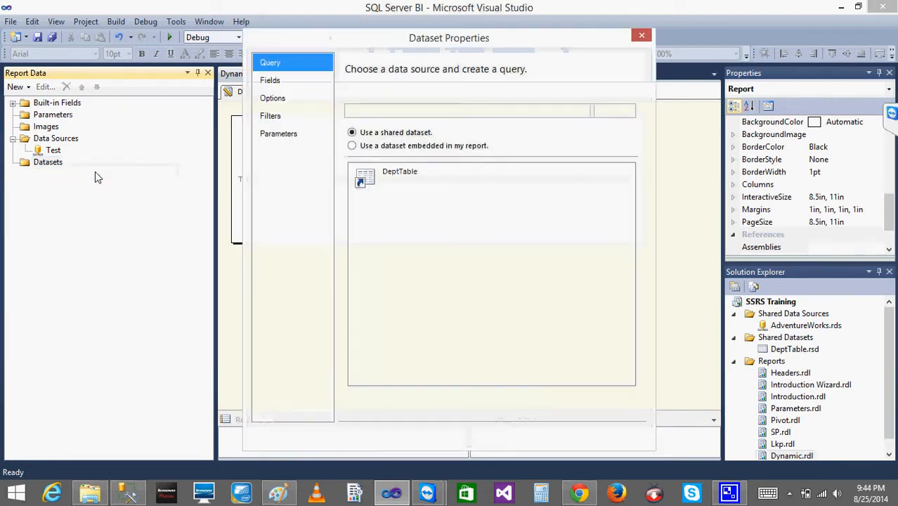
left_click(378, 149)
left_click(394, 114)
key("BackSpace")
key("BackSpace")
key("BackSpace")
key("BackSpace")
key("BackSpace")
key("BackSpace")
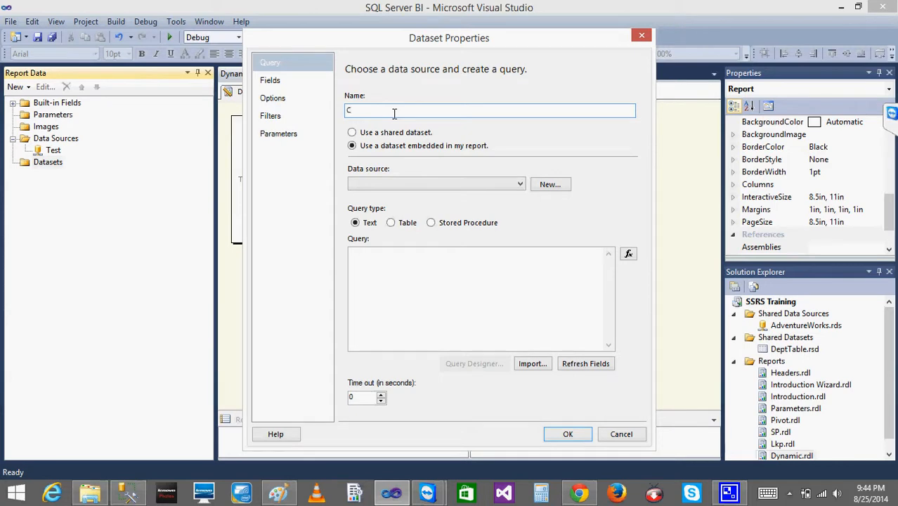
type("CDesc")
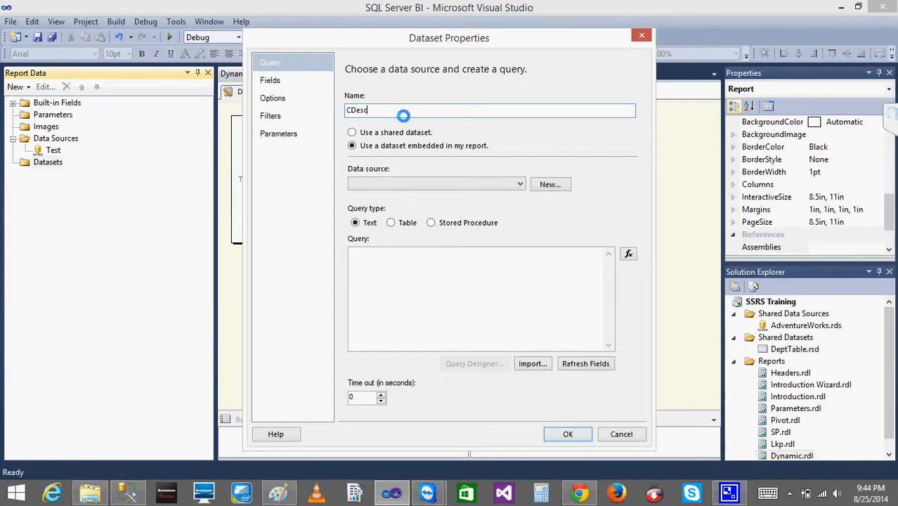
Step: Base the CDesc dataset on the Test data source with a query selecting all columns from R_CDesc, and accept it
left_click(475, 184)
left_click(399, 193)
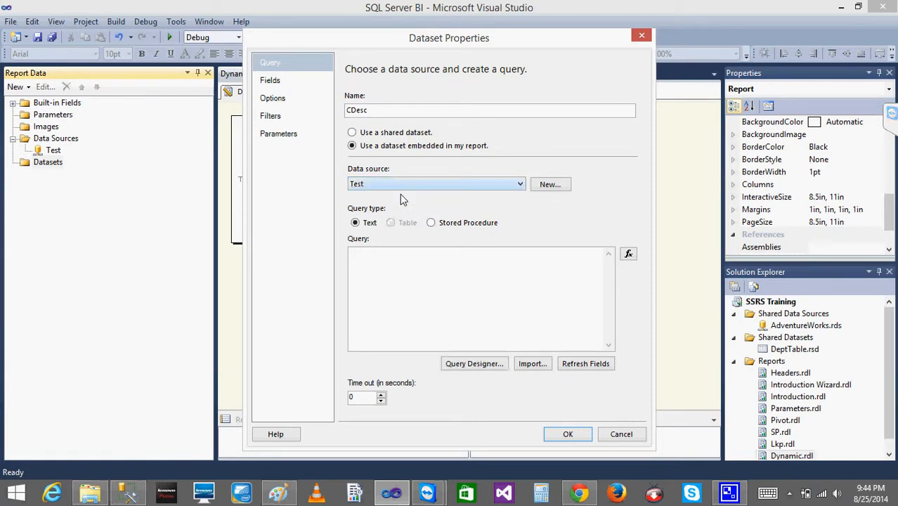
left_click(381, 267)
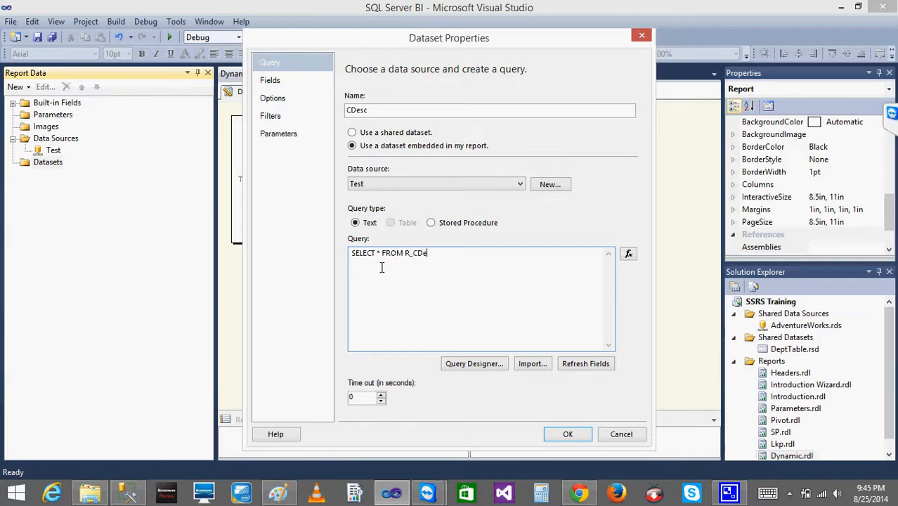
left_click(575, 435)
Step: Insert a table in the report body and place the Cid and CDesc fields in its first two data cells
left_click(334, 165)
right_click(334, 165)
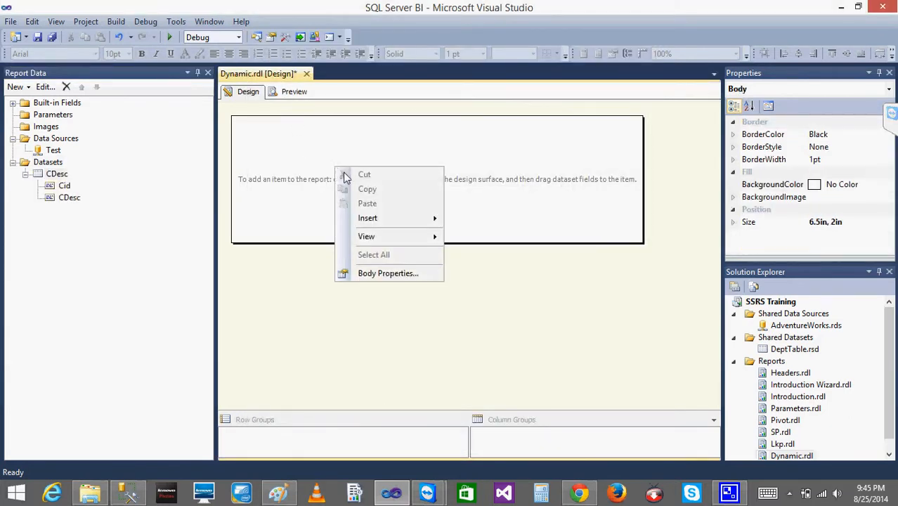
mouse_move(375, 219)
left_click(472, 248)
left_click_drag(64, 186, 362, 191)
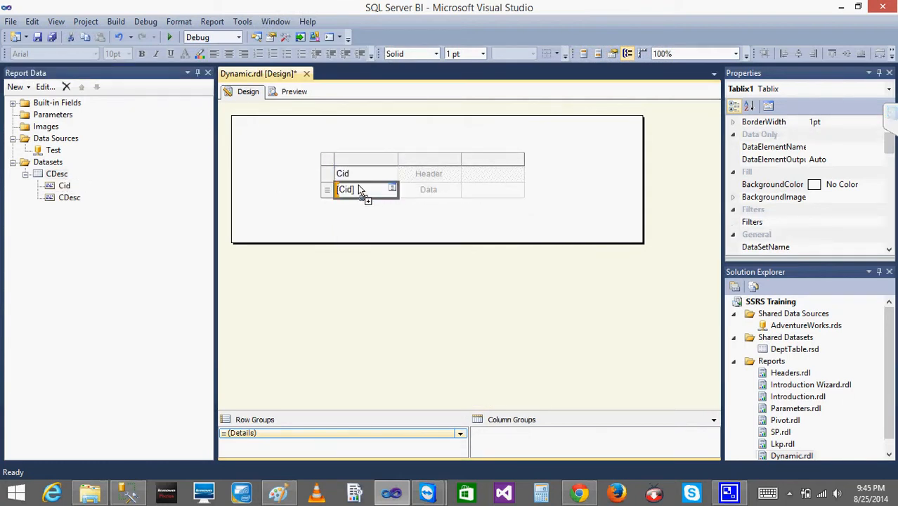
left_click_drag(57, 200, 429, 190)
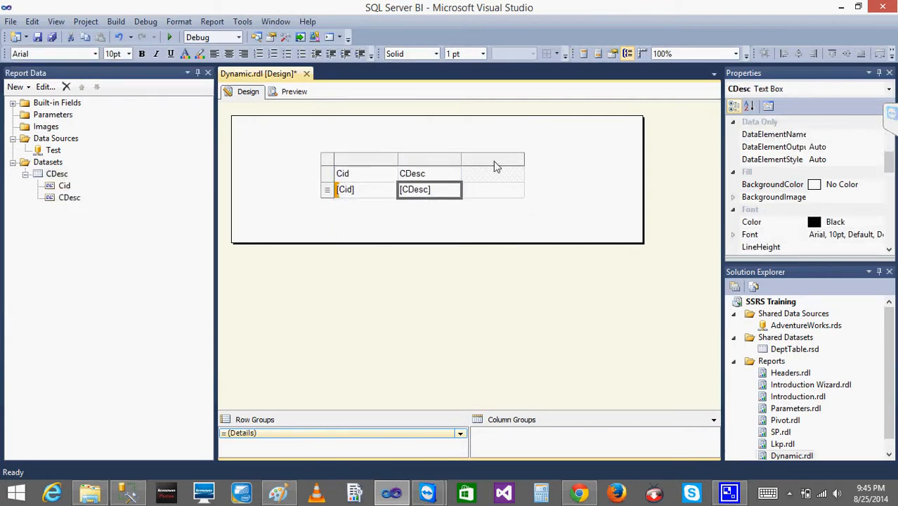
Step: Delete the table's empty third column and preview the report
right_click(496, 167)
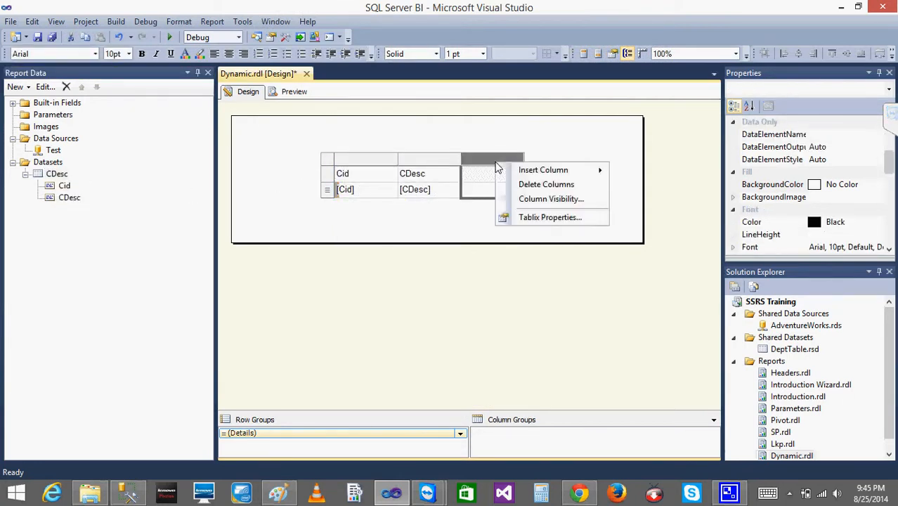
left_click(538, 185)
left_click(362, 138)
left_click(295, 92)
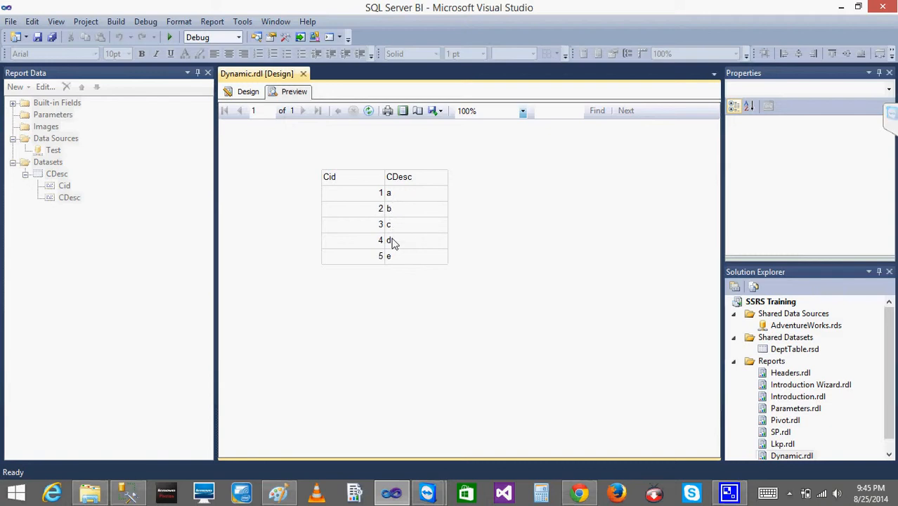
Step: Switch to Paint and start a new blank drawing, discarding the unsaved sketch
left_click(278, 493)
left_click(18, 24)
left_click(34, 44)
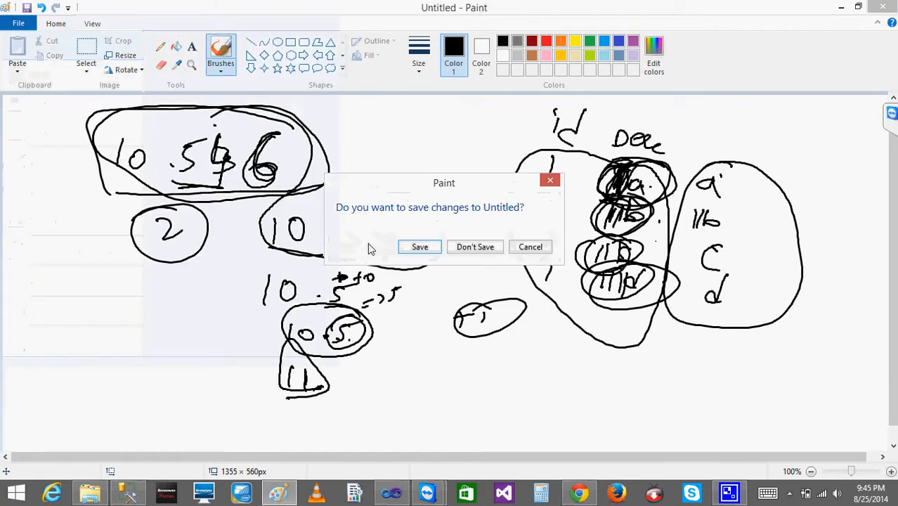
left_click(475, 248)
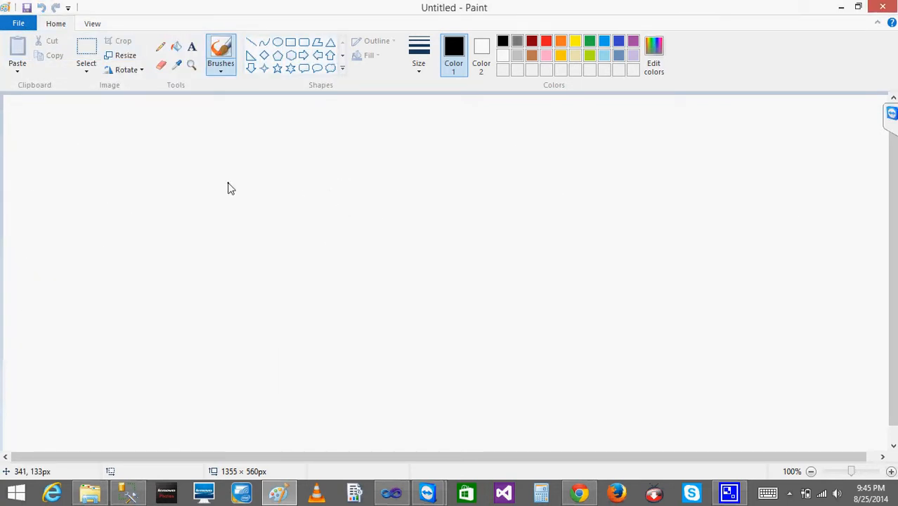
Step: Handwrite the numbers 1 to 6 in a vertical column with the brush
left_click_drag(197, 134, 198, 154)
left_click_drag(192, 187, 212, 196)
mouse_move(193, 215)
left_mouse_down()
mouse_move(203, 220)
mouse_move(195, 239)
mouse_move(213, 264)
left_mouse_up()
mouse_move(209, 257)
left_mouse_down()
mouse_move(199, 316)
mouse_move(219, 298)
left_mouse_up()
mouse_move(217, 322)
left_mouse_down()
mouse_move(205, 352)
mouse_move(200, 343)
left_mouse_up()
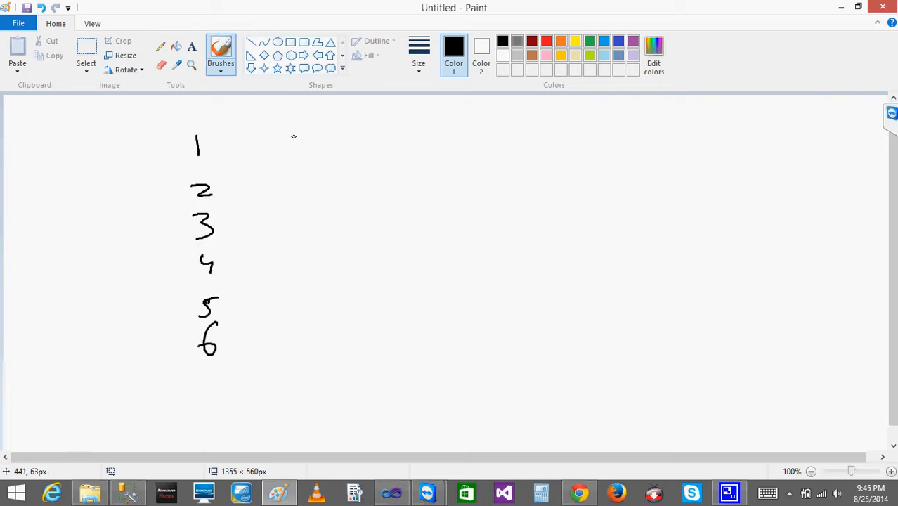
mouse_move(300, 138)
left_mouse_down()
mouse_move(282, 200)
mouse_move(295, 212)
left_mouse_up()
key("ctrl+z")
key("ctrl+z")
key("ctrl+z")
Step: Handwrite the letters a to f in a second column beside the numbers 1 to 6
mouse_move(283, 142)
left_mouse_down()
mouse_move(296, 161)
mouse_move(274, 197)
left_mouse_up()
mouse_move(281, 165)
left_mouse_down()
mouse_move(281, 184)
mouse_move(261, 198)
mouse_move(287, 239)
mouse_move(283, 303)
mouse_move(267, 349)
mouse_move(306, 327)
left_mouse_up()
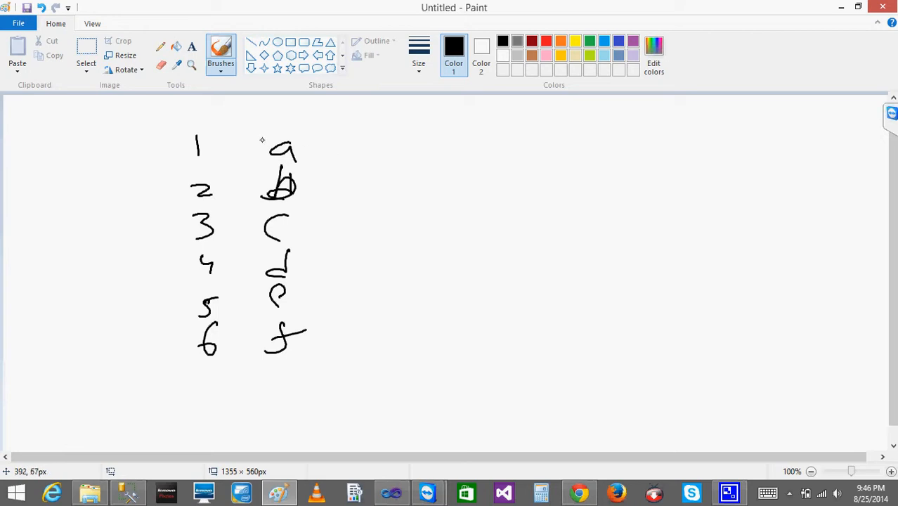
Step: Start a second list beside the first with rows 1 a, 2 b and 3 c, indenting each letter further
left_click_drag(416, 132, 417, 156)
mouse_move(506, 143)
left_mouse_down()
mouse_move(494, 145)
mouse_move(513, 155)
left_mouse_up()
mouse_move(404, 182)
left_mouse_down()
mouse_move(416, 195)
mouse_move(432, 195)
left_mouse_up()
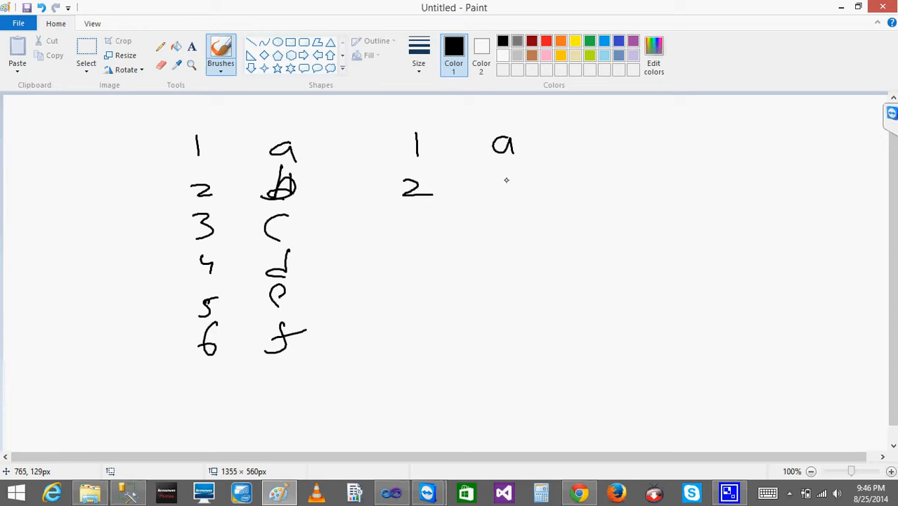
left_click_drag(516, 173, 518, 189)
mouse_move(411, 226)
left_mouse_down()
mouse_move(421, 237)
mouse_move(395, 250)
left_mouse_up()
mouse_move(538, 220)
left_mouse_down()
mouse_move(522, 238)
mouse_move(552, 243)
left_mouse_up()
Step: Continue the second list with rows 4 d, 5 e and 6 f, indenting each letter further
left_click_drag(402, 272, 427, 280)
left_click_drag(424, 274, 421, 303)
mouse_move(553, 272)
left_mouse_down()
mouse_move(546, 293)
mouse_move(567, 283)
left_mouse_up()
left_click_drag(441, 320, 423, 341)
left_click_drag(427, 326, 471, 323)
left_click_drag(560, 320, 556, 341)
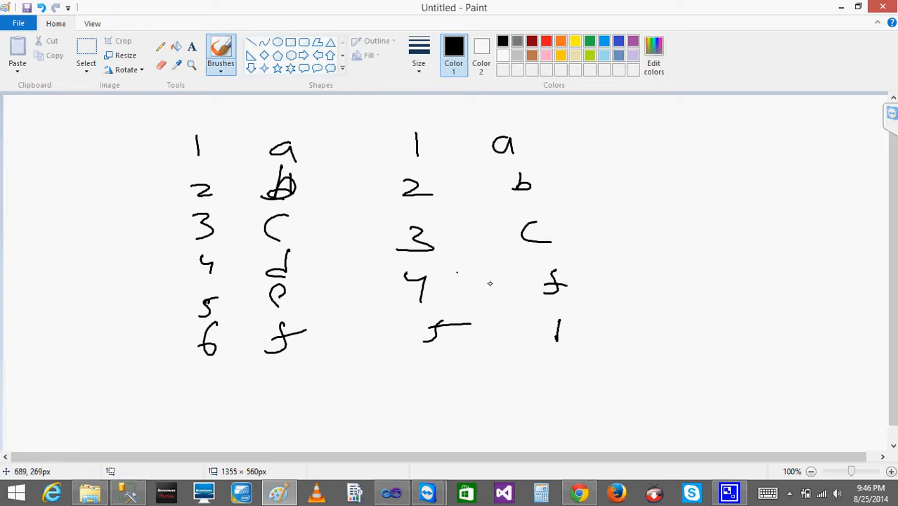
mouse_move(556, 292)
left_mouse_down()
mouse_move(565, 260)
mouse_move(568, 296)
mouse_move(553, 330)
mouse_move(574, 346)
left_mouse_up()
left_click_drag(441, 317, 447, 315)
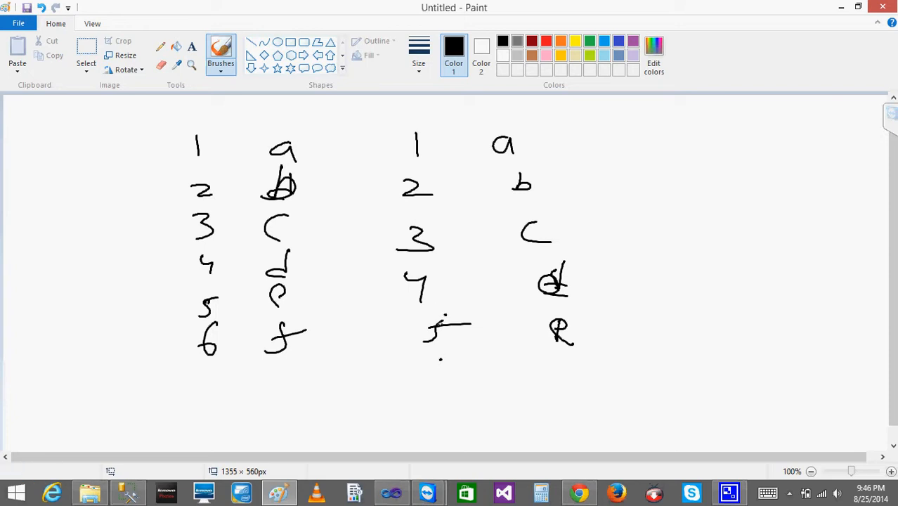
mouse_move(443, 357)
left_mouse_down()
mouse_move(437, 383)
mouse_move(424, 385)
left_mouse_up()
mouse_move(592, 358)
left_mouse_down()
mouse_move(577, 381)
mouse_move(605, 365)
left_mouse_up()
Step: Draw a vertical line between the second list's numbers and letters, and horizontal lines marking the indents of b to f
mouse_move(487, 124)
left_mouse_down()
mouse_move(479, 249)
mouse_move(494, 410)
left_mouse_up()
mouse_move(486, 190)
left_mouse_down()
mouse_move(510, 190)
mouse_move(496, 191)
left_mouse_up()
left_click_drag(483, 243, 530, 243)
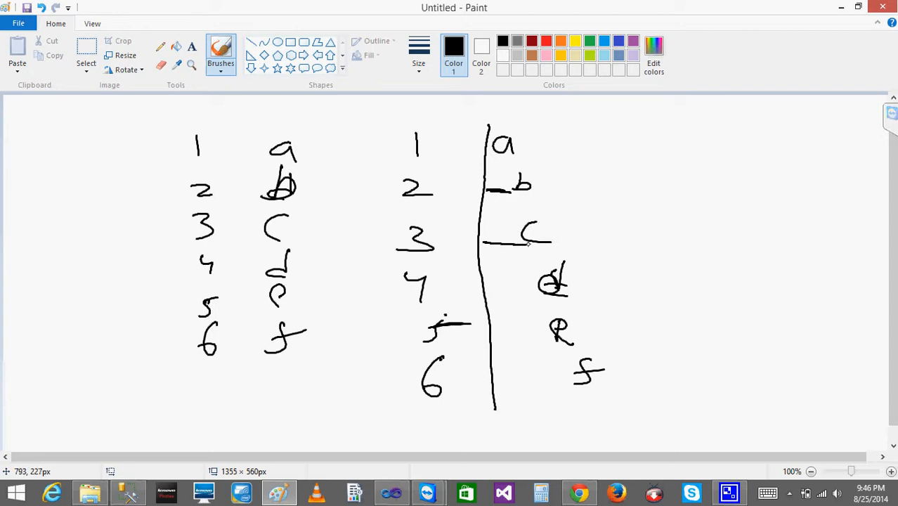
left_click_drag(491, 298, 554, 296)
left_click_drag(502, 339, 557, 337)
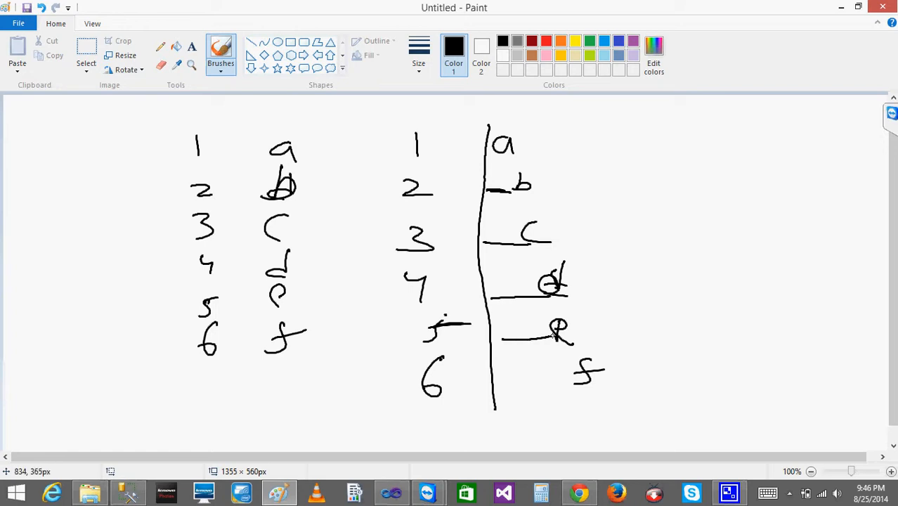
left_click_drag(501, 384, 594, 383)
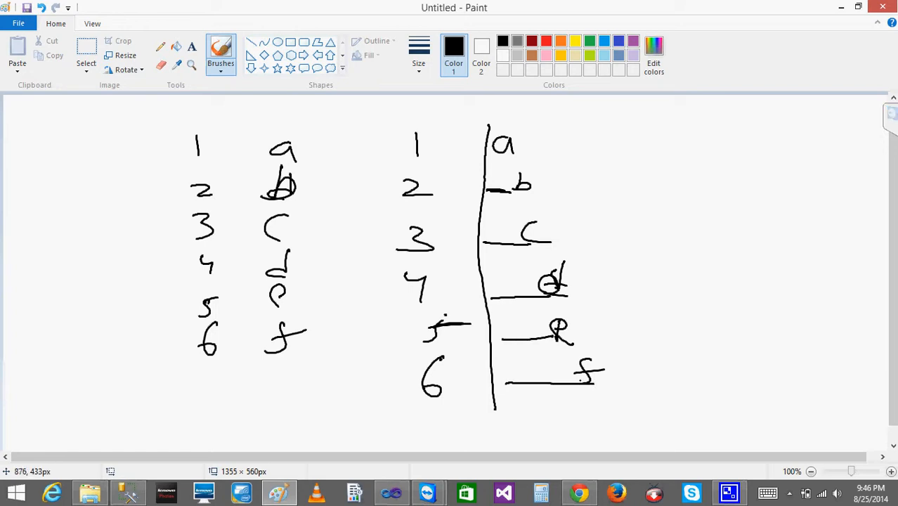
Step: Outline the whole second list with a closed loop and draw an arrow pointing right from its edge
mouse_move(552, 107)
left_mouse_down()
mouse_move(399, 140)
mouse_move(412, 370)
mouse_move(548, 420)
mouse_move(623, 261)
mouse_move(559, 116)
mouse_move(527, 105)
left_mouse_up()
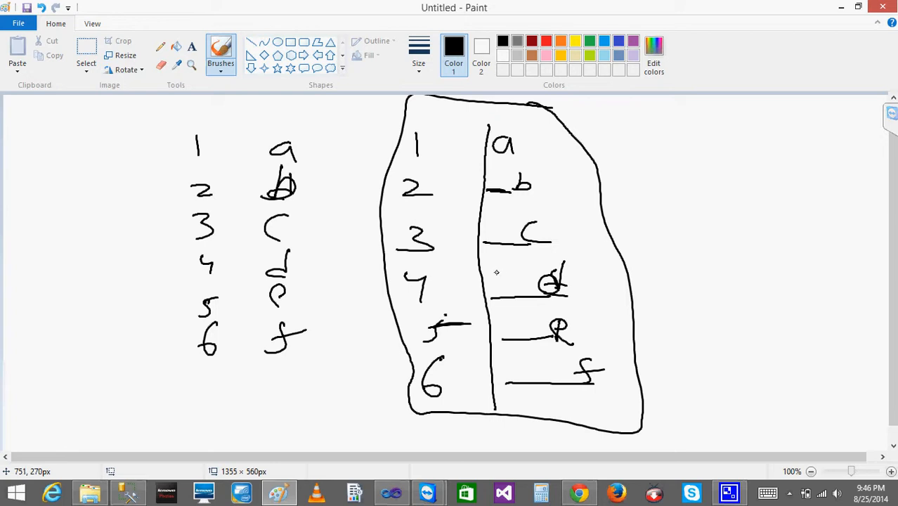
left_click_drag(597, 196, 625, 196)
left_click_drag(610, 185, 614, 209)
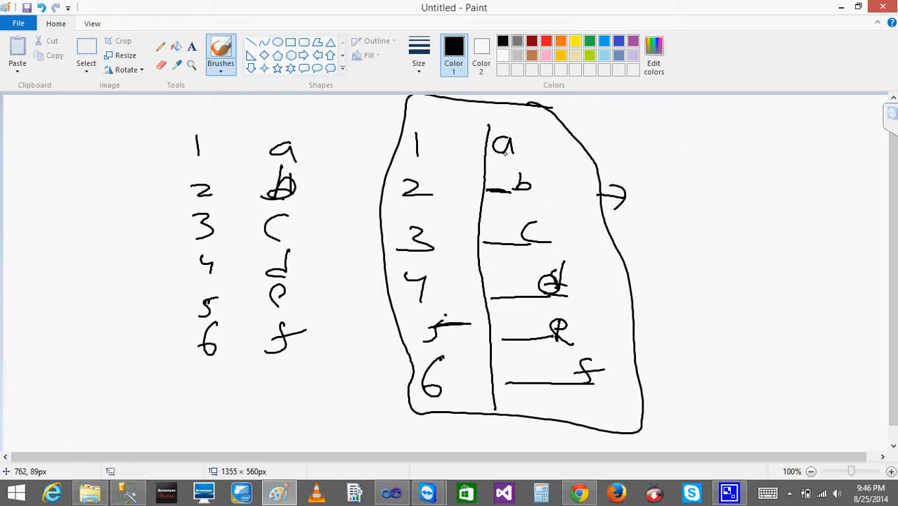
Step: Handwrite the row numbers 2 to 6 beside the letters b to f in the second list
mouse_move(557, 178)
left_mouse_down()
mouse_move(581, 225)
mouse_move(571, 235)
left_mouse_up()
left_click_drag(583, 269, 595, 278)
left_click_drag(592, 272, 593, 288)
mouse_move(598, 322)
left_mouse_down()
mouse_move(605, 330)
mouse_move(596, 334)
left_mouse_up()
left_click_drag(599, 322, 616, 322)
left_click_drag(622, 355, 613, 373)
Step: Circle each of the numbers 2 to 6 beside the second list's letters
left_click_drag(553, 177, 567, 176)
mouse_move(585, 221)
left_mouse_down()
mouse_move(565, 246)
mouse_move(584, 219)
left_mouse_up()
left_click_drag(592, 267, 590, 291)
mouse_move(614, 319)
left_mouse_down()
mouse_move(597, 330)
mouse_move(613, 317)
left_mouse_up()
mouse_move(620, 347)
left_mouse_down()
mouse_move(603, 376)
mouse_move(622, 341)
left_mouse_up()
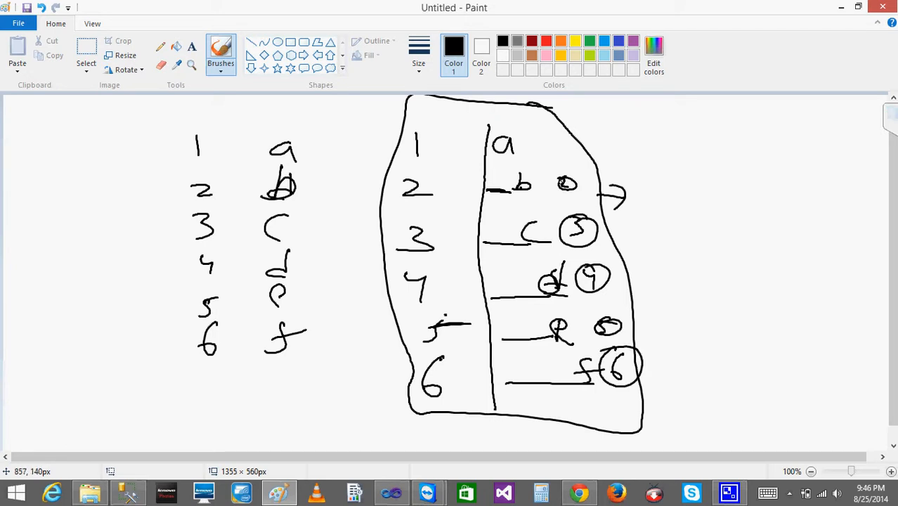
Step: Thicken the indent lines in front of letters b to f in the second list with repeated brush strokes
left_click_drag(495, 187, 500, 196)
mouse_move(492, 239)
left_mouse_down()
mouse_move(485, 241)
mouse_move(516, 244)
mouse_move(503, 242)
left_mouse_up()
mouse_move(515, 291)
left_mouse_down()
mouse_move(528, 297)
mouse_move(500, 296)
left_mouse_up()
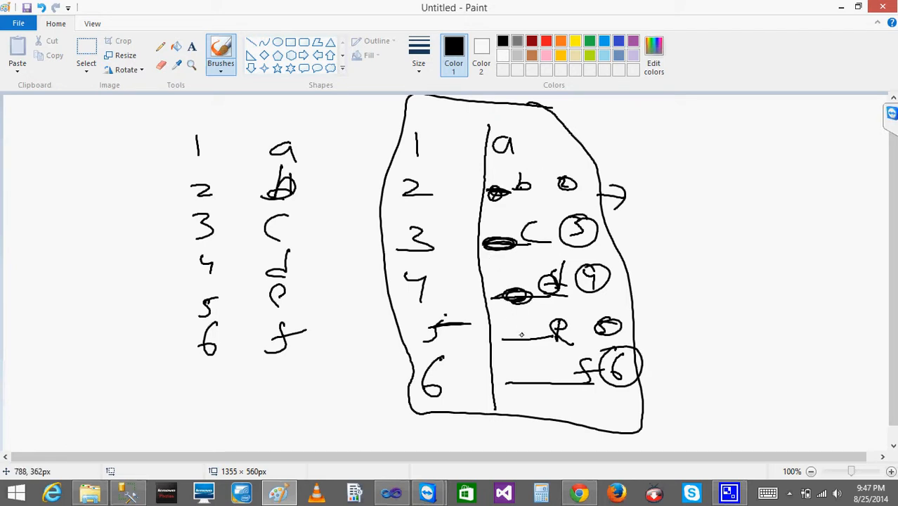
left_click_drag(506, 338, 552, 338)
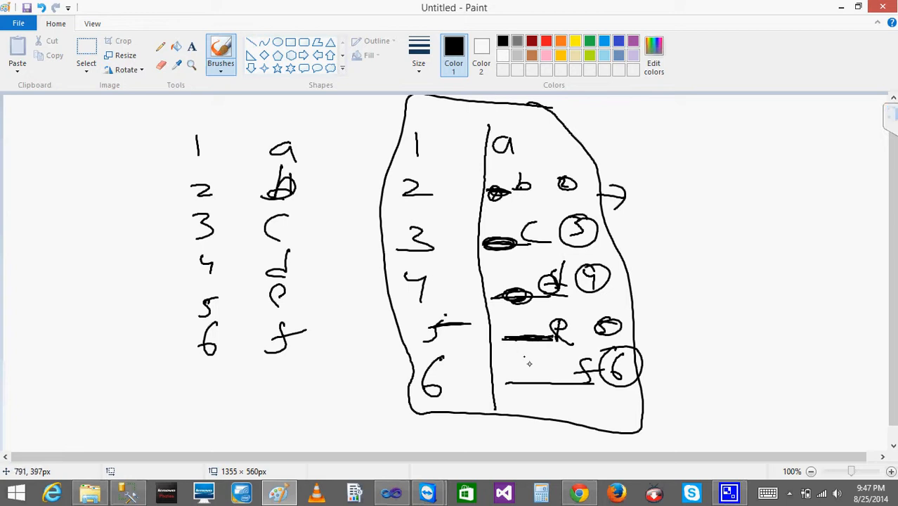
mouse_move(507, 382)
left_mouse_down()
mouse_move(558, 382)
mouse_move(499, 384)
left_mouse_up()
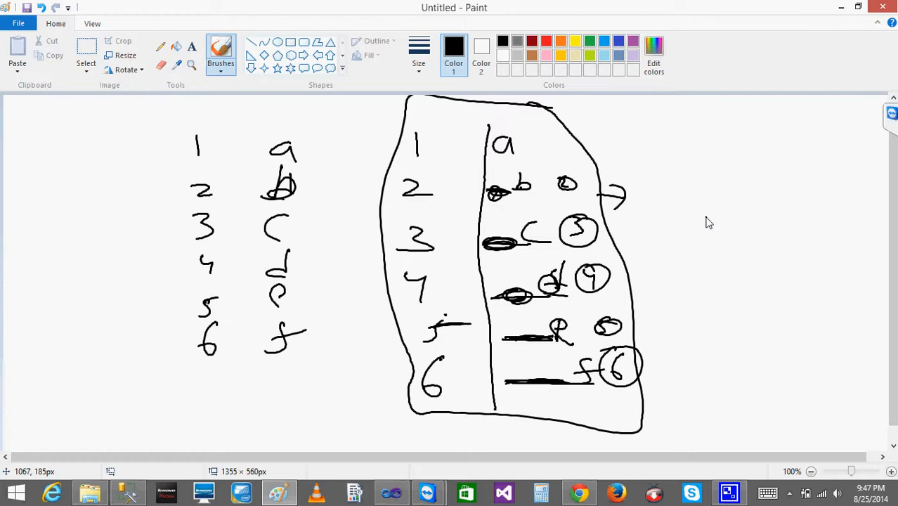
Step: Handwrite a Case expression with id=1 beside the second list and strike it through
left_click(175, 116)
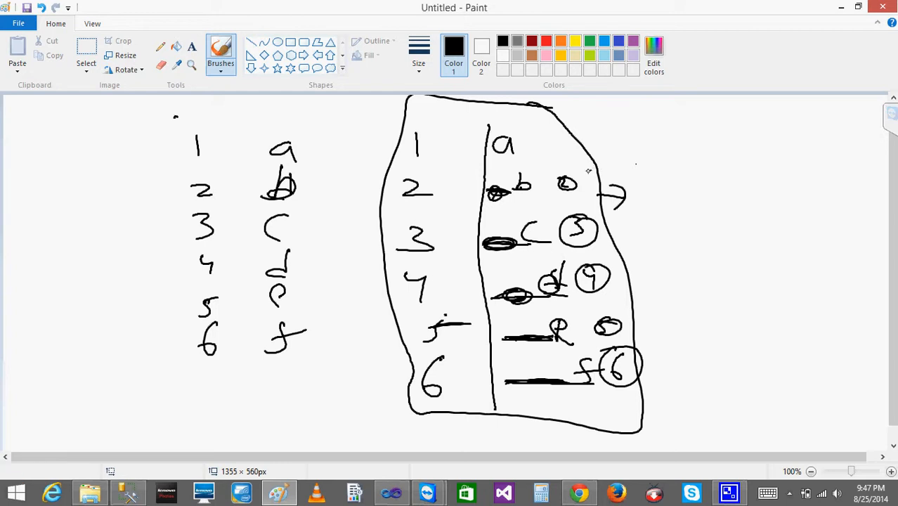
mouse_move(660, 133)
left_mouse_down()
mouse_move(678, 149)
mouse_move(761, 160)
mouse_move(789, 153)
mouse_move(716, 154)
left_mouse_up()
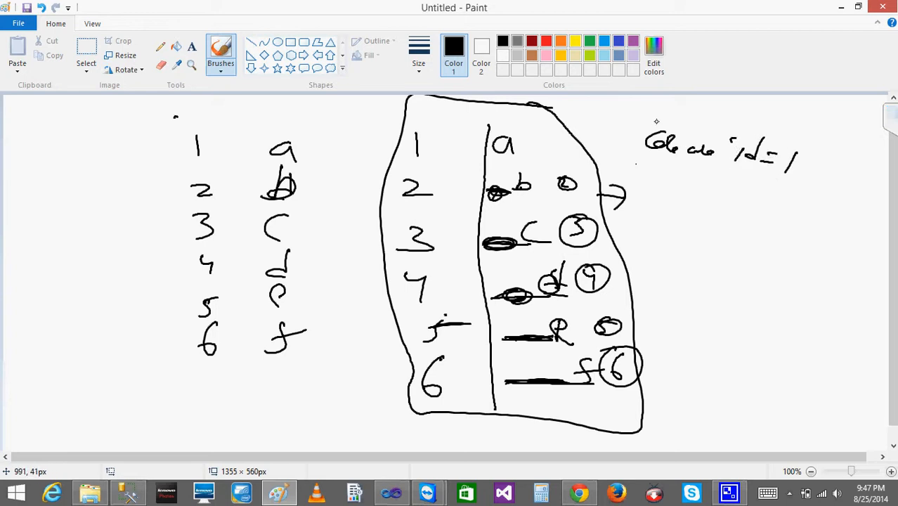
left_click_drag(641, 129, 815, 164)
Step: Handwrite a Switch expression with the pairs id=1, 1, id=2, 2, id=3, 3 and a vertical stroke for the remaining pairs
mouse_move(665, 180)
left_mouse_down()
mouse_move(644, 194)
mouse_move(705, 184)
mouse_move(769, 217)
mouse_move(766, 200)
mouse_move(808, 223)
mouse_move(799, 243)
left_mouse_up()
left_click_drag(844, 217, 843, 245)
left_click(834, 237)
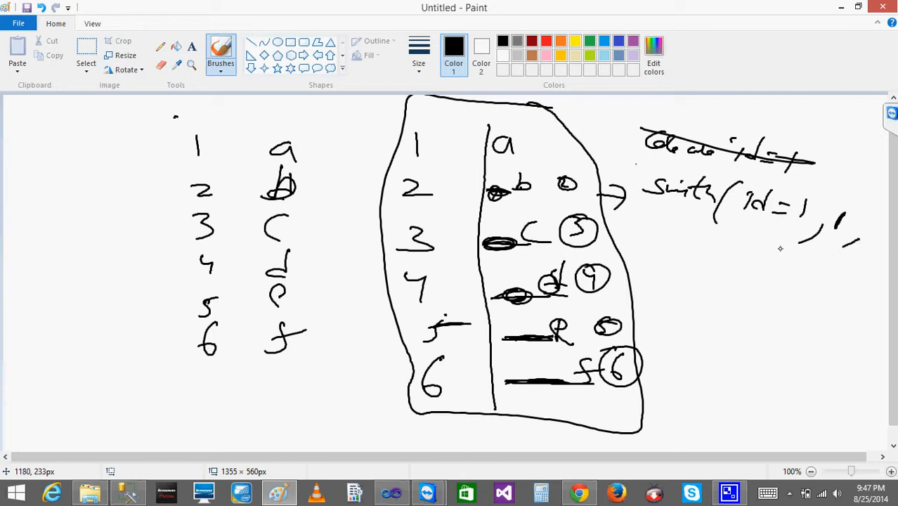
left_click_drag(722, 247, 723, 256)
mouse_move(728, 256)
left_mouse_down()
mouse_move(728, 271)
mouse_move(751, 271)
left_mouse_up()
left_click_drag(756, 267, 768, 274)
mouse_move(773, 267)
left_mouse_down()
mouse_move(777, 288)
mouse_move(825, 294)
mouse_move(826, 309)
left_mouse_up()
mouse_move(731, 310)
left_mouse_down()
mouse_move(715, 326)
mouse_move(778, 321)
mouse_move(833, 337)
mouse_move(832, 364)
left_mouse_up()
left_click_drag(777, 319, 735, 409)
Step: Outline the Switch conditions and the whole expression, and add a circled 6 inside and a circled 20 above
mouse_move(801, 180)
left_mouse_down()
mouse_move(711, 186)
mouse_move(694, 415)
mouse_move(885, 352)
mouse_move(771, 184)
left_mouse_up()
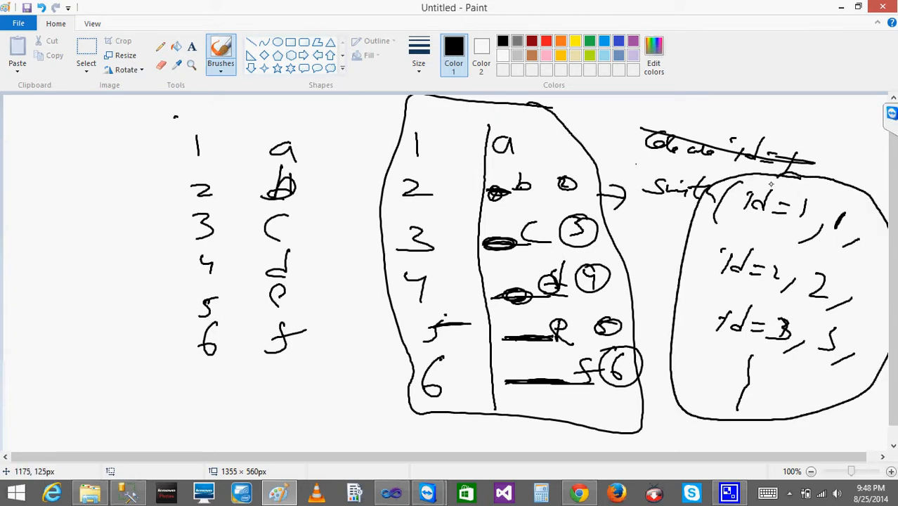
mouse_move(731, 388)
left_mouse_down()
mouse_move(718, 403)
mouse_move(749, 385)
left_mouse_up()
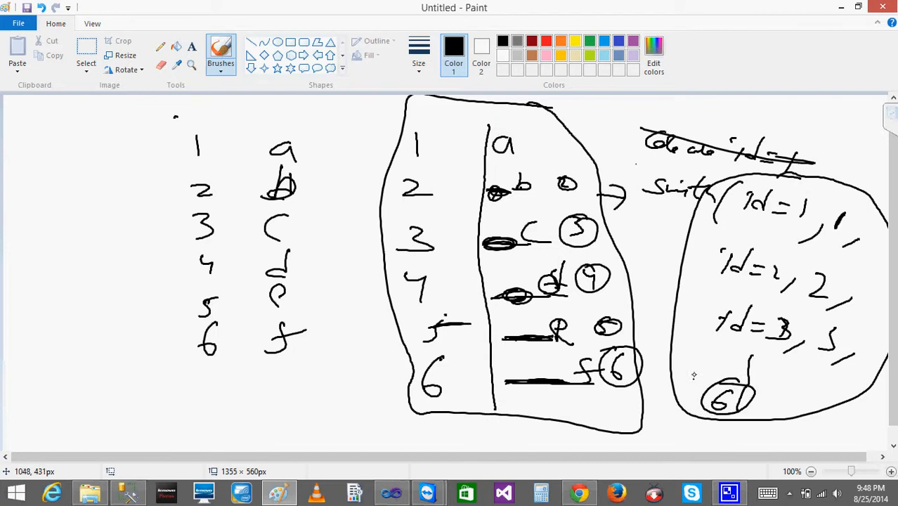
mouse_move(718, 169)
left_mouse_down()
mouse_move(671, 163)
mouse_move(636, 424)
mouse_move(885, 313)
mouse_move(723, 161)
left_mouse_up()
mouse_move(603, 110)
left_mouse_down()
mouse_move(630, 123)
mouse_move(637, 105)
mouse_move(666, 127)
mouse_move(612, 96)
left_mouse_up()
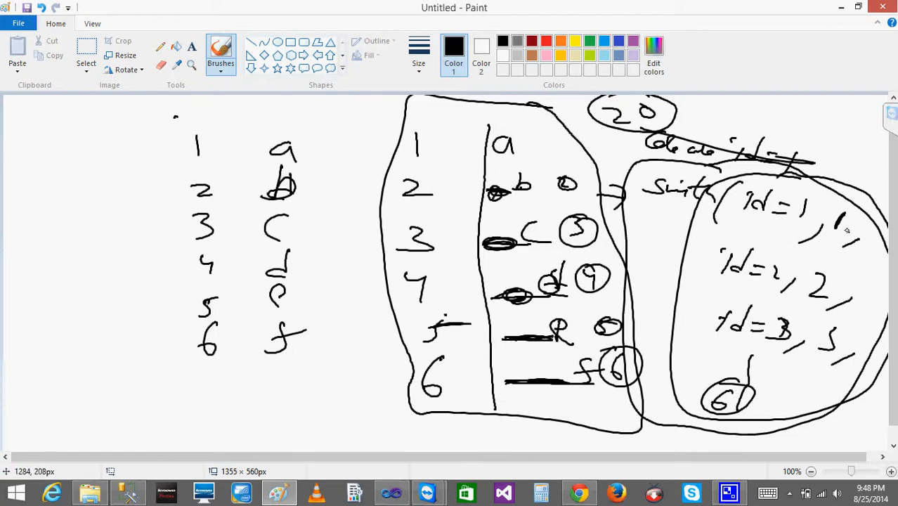
Step: Circle the result values of the id=1, id=2 and id=3 pairs in the Switch expression
mouse_move(844, 220)
left_mouse_down()
mouse_move(832, 232)
mouse_move(853, 218)
left_mouse_up()
mouse_move(823, 275)
left_mouse_down()
mouse_move(805, 288)
mouse_move(826, 275)
left_mouse_up()
mouse_move(832, 328)
left_mouse_down()
mouse_move(842, 344)
mouse_move(822, 328)
left_mouse_up()
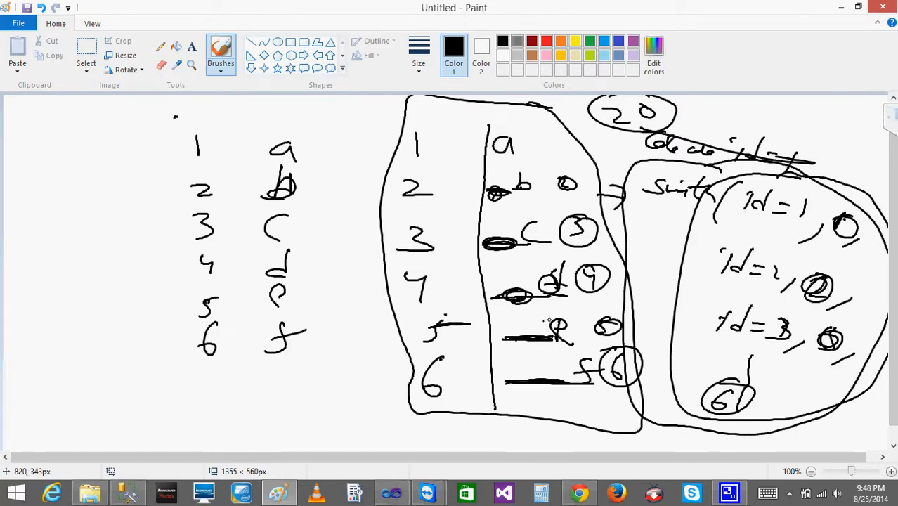
Step: Add small marks beside e and f in the second list and scribble again over the indents of b, c and d
left_click_drag(587, 333, 587, 318)
left_click_drag(588, 359, 595, 374)
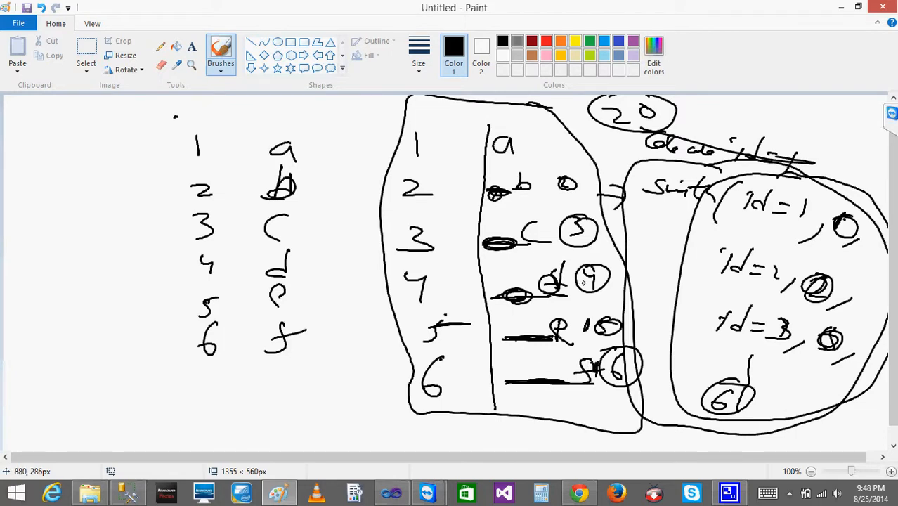
left_click_drag(492, 186, 506, 190)
left_click_drag(491, 241, 513, 247)
left_click_drag(507, 292, 525, 299)
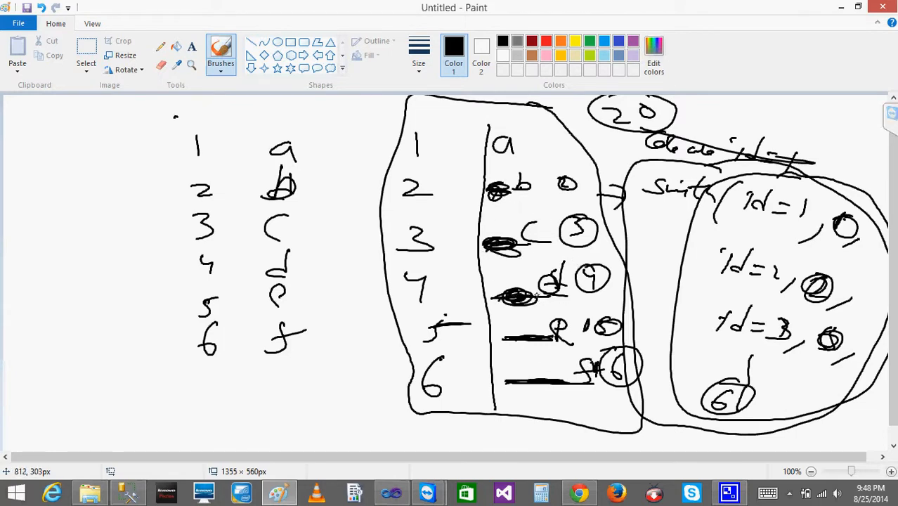
Step: Draw a bold arrow from the second list to the circled 20, re-circle the number and add a small circled note below it
left_click_drag(559, 132, 594, 126)
left_click_drag(580, 123, 585, 133)
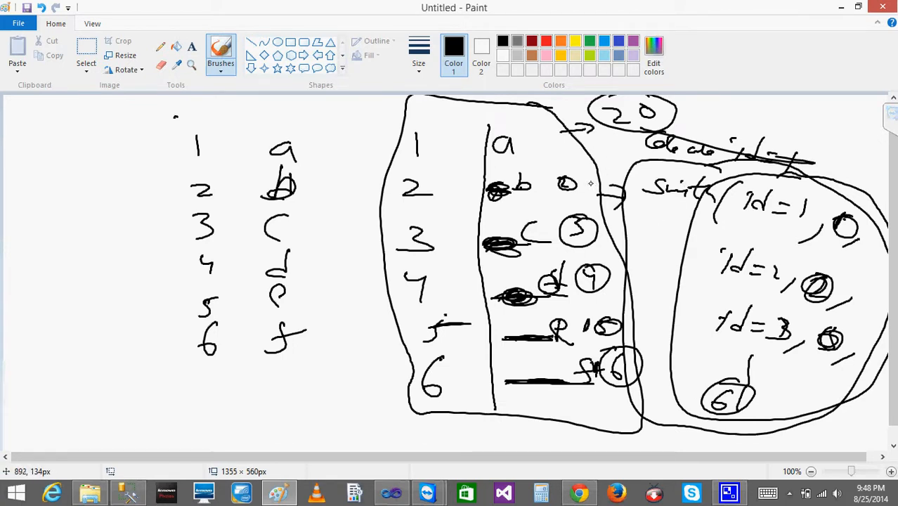
mouse_move(657, 98)
left_mouse_down()
mouse_move(597, 97)
mouse_move(681, 116)
mouse_move(664, 99)
mouse_move(641, 99)
mouse_move(671, 135)
mouse_move(585, 96)
left_mouse_up()
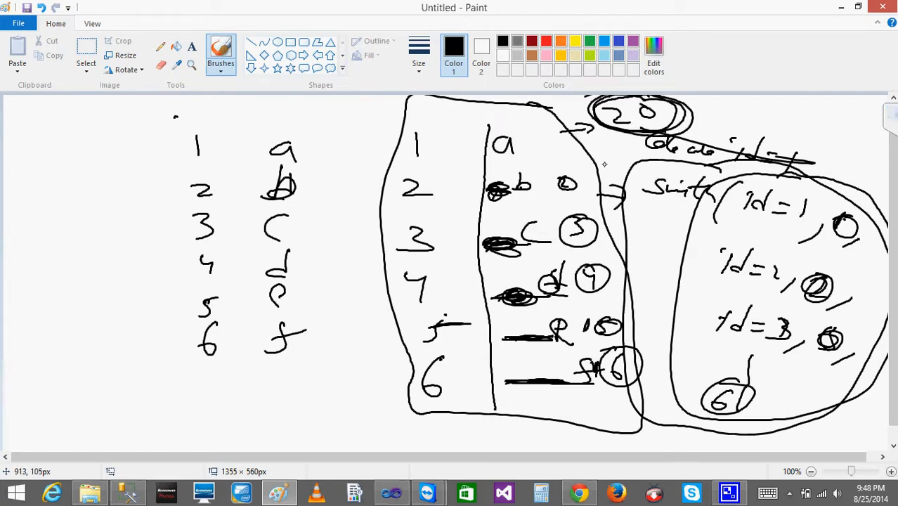
mouse_move(594, 136)
left_mouse_down()
mouse_move(603, 131)
mouse_move(597, 122)
mouse_move(595, 137)
mouse_move(576, 131)
mouse_move(602, 137)
mouse_move(587, 137)
left_mouse_up()
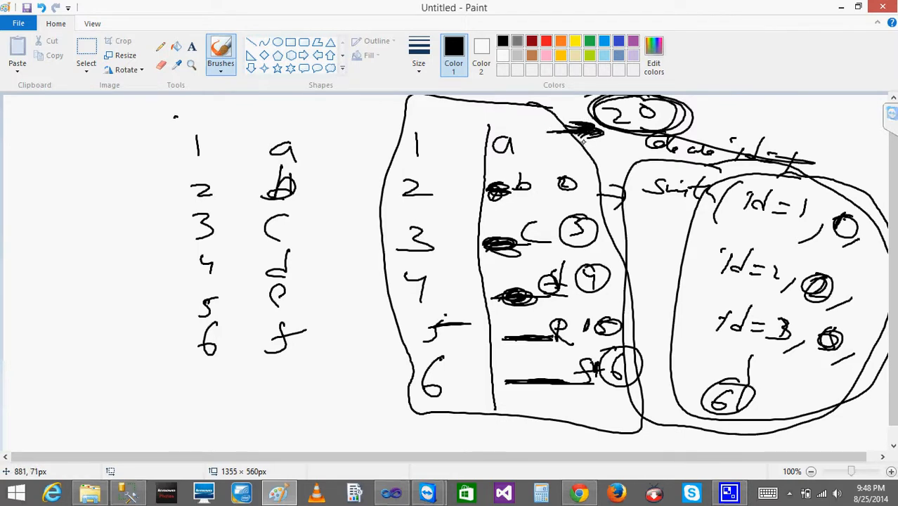
mouse_move(631, 131)
left_mouse_down()
mouse_move(629, 153)
mouse_move(639, 133)
mouse_move(638, 149)
mouse_move(607, 154)
left_mouse_up()
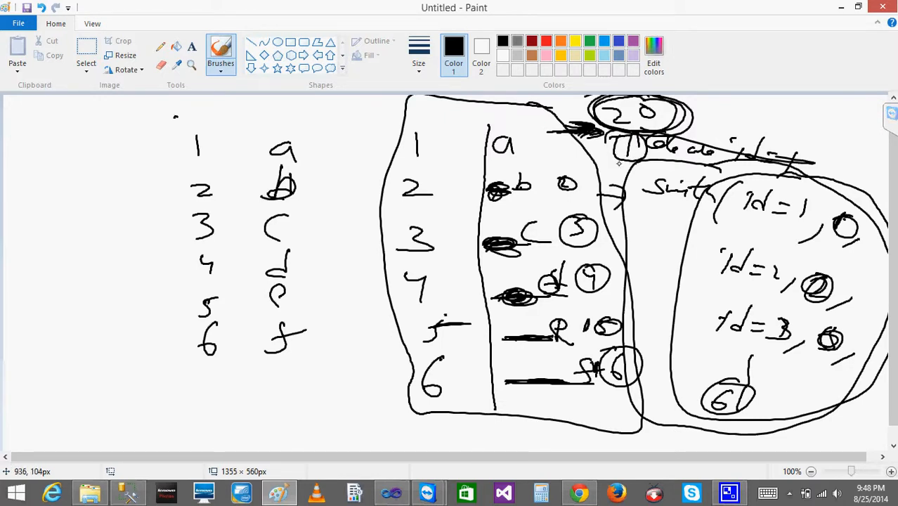
Step: Outline the Switch conditions again and draw an arrow from the circled 20 to another circled 20, followed by circled 1 and 19
mouse_move(756, 189)
left_mouse_down()
mouse_move(722, 183)
mouse_move(734, 431)
mouse_move(871, 211)
mouse_move(750, 181)
left_mouse_up()
left_click_drag(669, 127, 706, 133)
mouse_move(734, 116)
left_mouse_down()
mouse_move(746, 127)
mouse_move(749, 107)
mouse_move(743, 133)
mouse_move(822, 135)
left_mouse_up()
left_click_drag(836, 128, 789, 105)
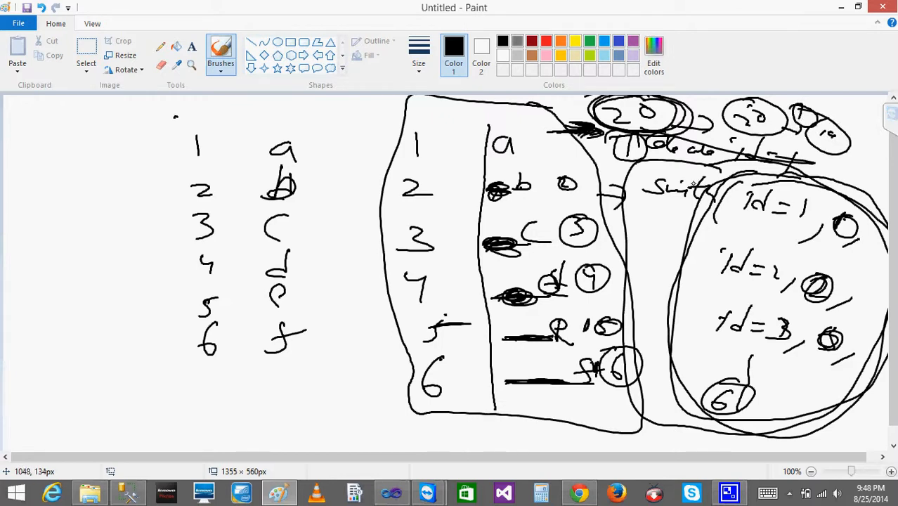
Step: Handwrite a circled 100 above the gap between the two lists, and scribble over the indent lines of e and f
mouse_move(327, 115)
left_mouse_down()
mouse_move(330, 134)
mouse_move(367, 124)
left_mouse_up()
mouse_move(331, 97)
left_mouse_down()
mouse_move(318, 111)
mouse_move(324, 100)
left_mouse_up()
left_click_drag(294, 96, 288, 103)
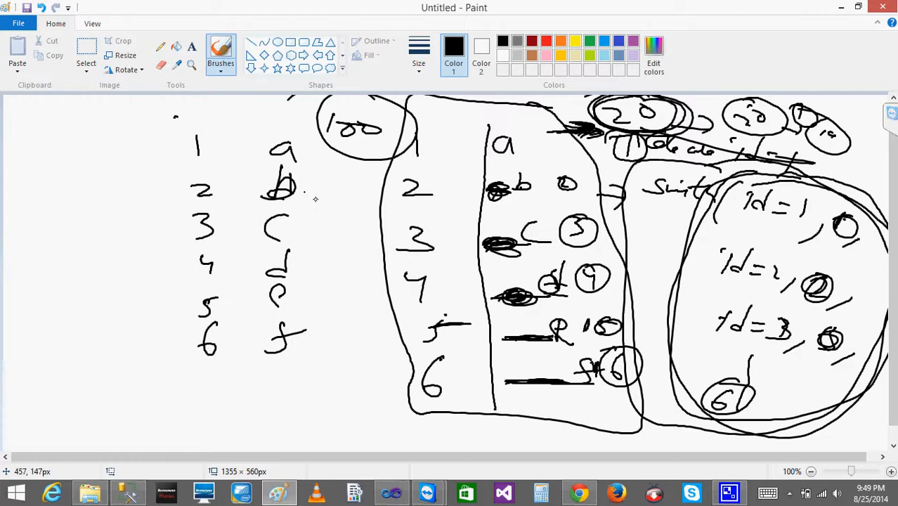
mouse_move(370, 102)
left_mouse_down()
mouse_move(355, 161)
mouse_move(304, 111)
left_mouse_up()
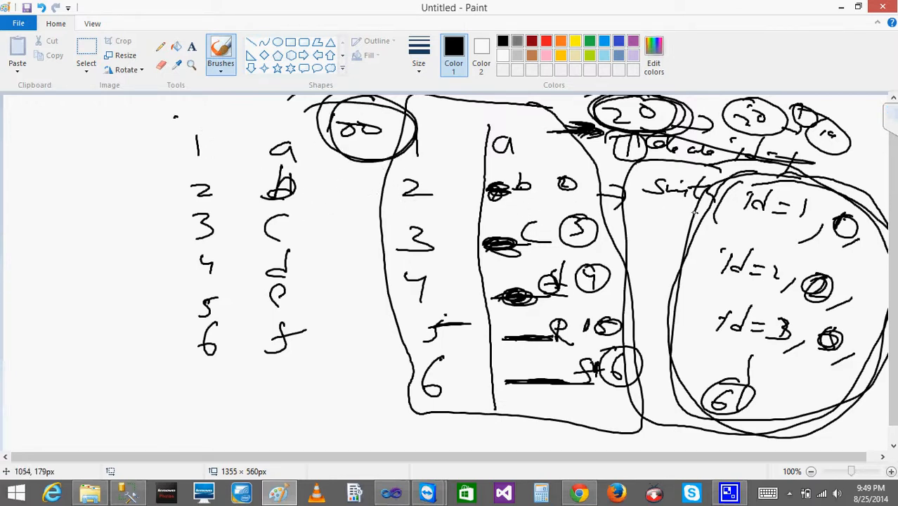
left_click_drag(535, 318, 499, 336)
mouse_move(529, 385)
left_mouse_down()
mouse_move(544, 380)
mouse_move(482, 384)
left_mouse_up()
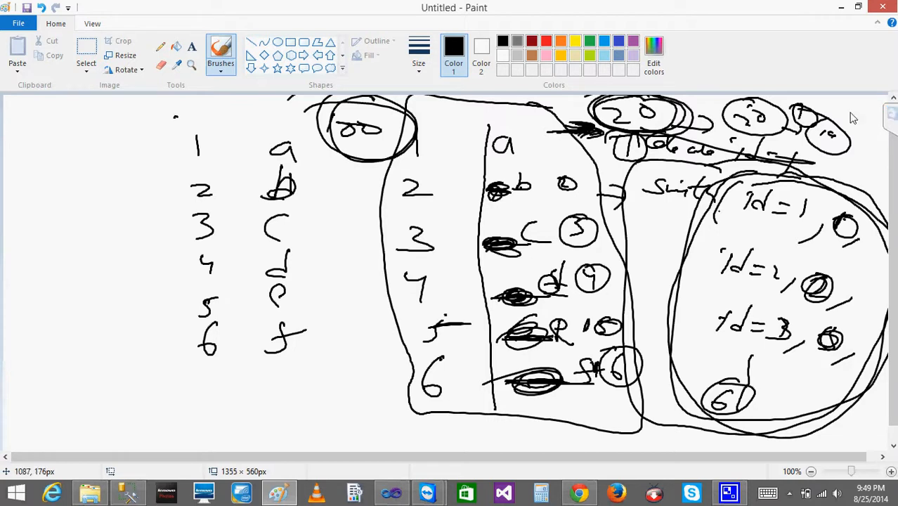
Step: Switch to SQL Server Management Studio and start a CREATE TABLE R_Format statement below the R_Emp query
left_click(841, 8)
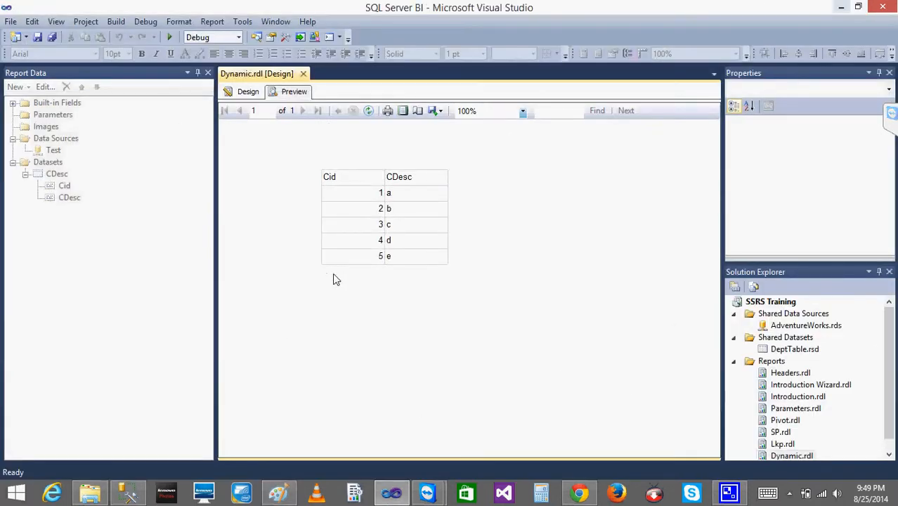
left_click(128, 494)
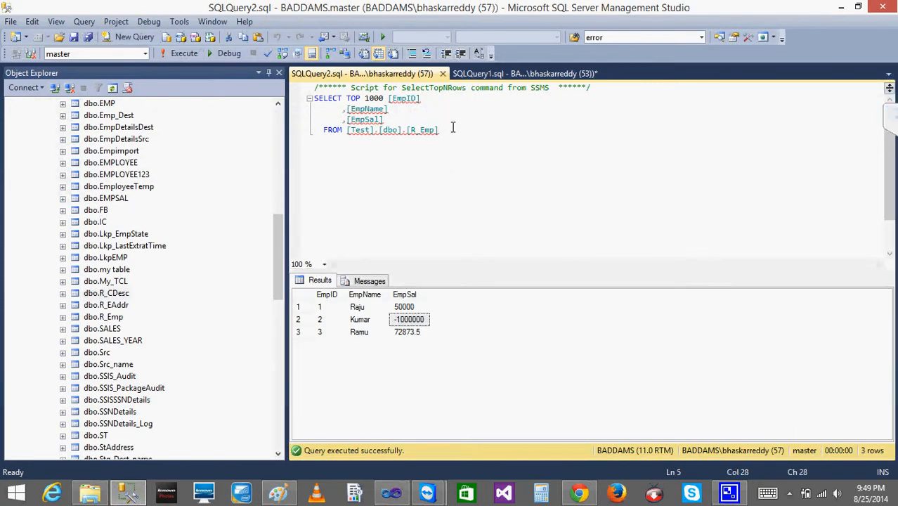
key("Return")
key("Return")
key("Return")
type("CREA")
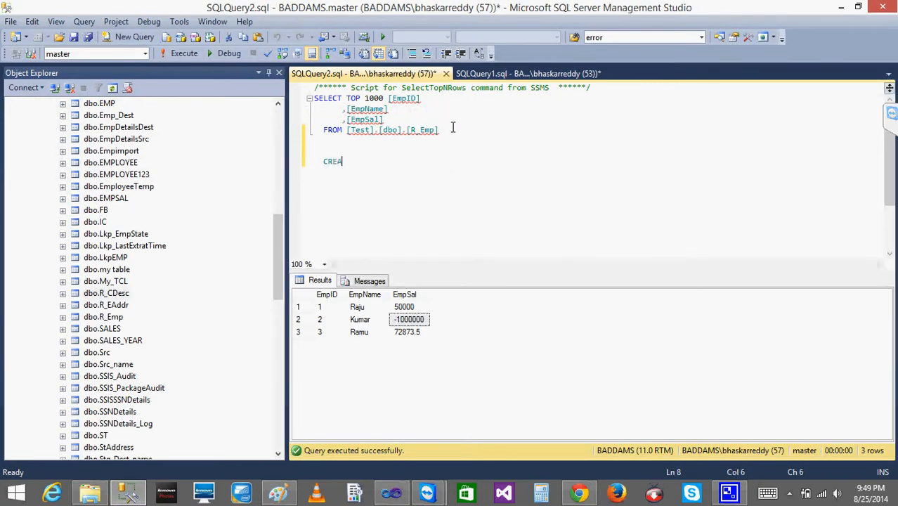
type("TE TABLE")
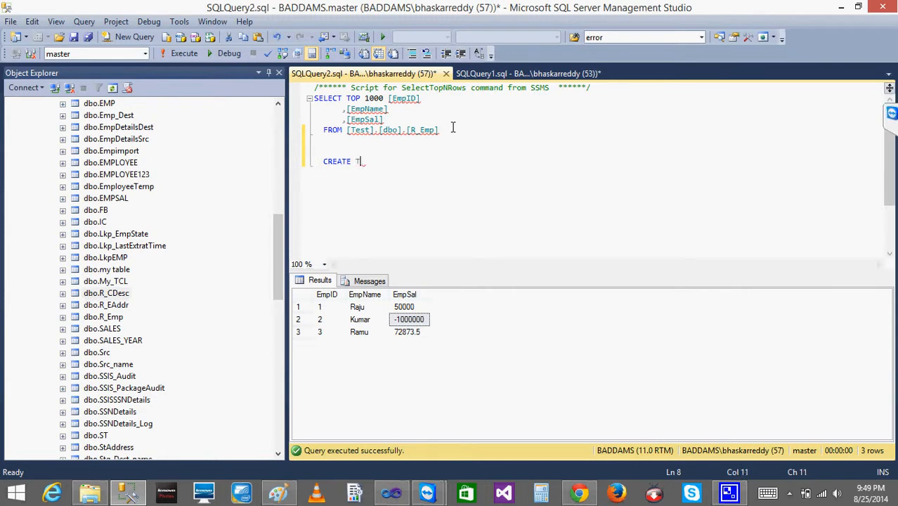
key("Return")
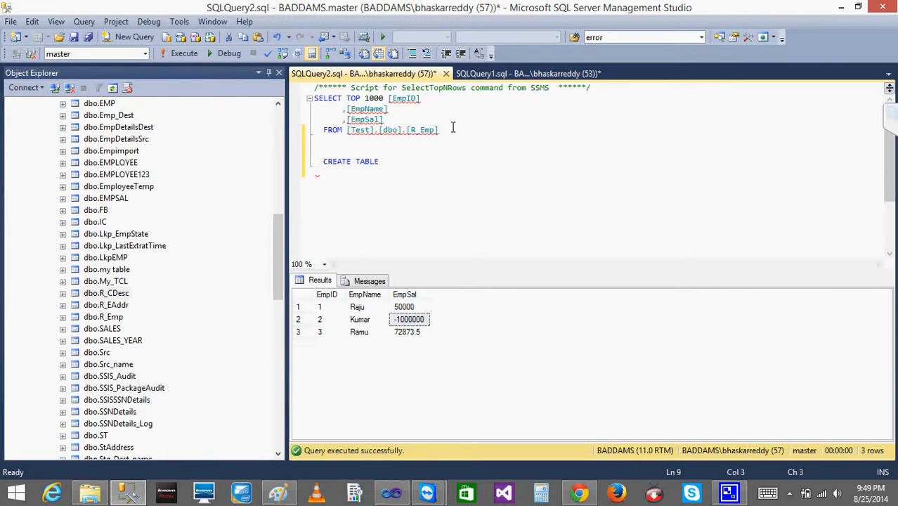
key("BackSpace")
type("R_Format")
Step: Define the R_Format columns ID INT and FormatSize VARCHAR(100) inside the parentheses
key("Return")
type("(")
key("Return")
type("I")
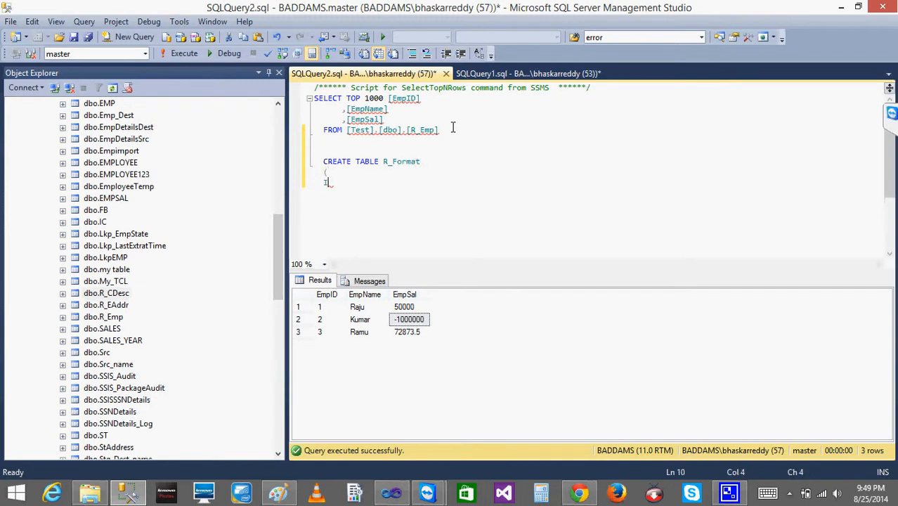
type("D INT,")
key("Return")
type("Format")
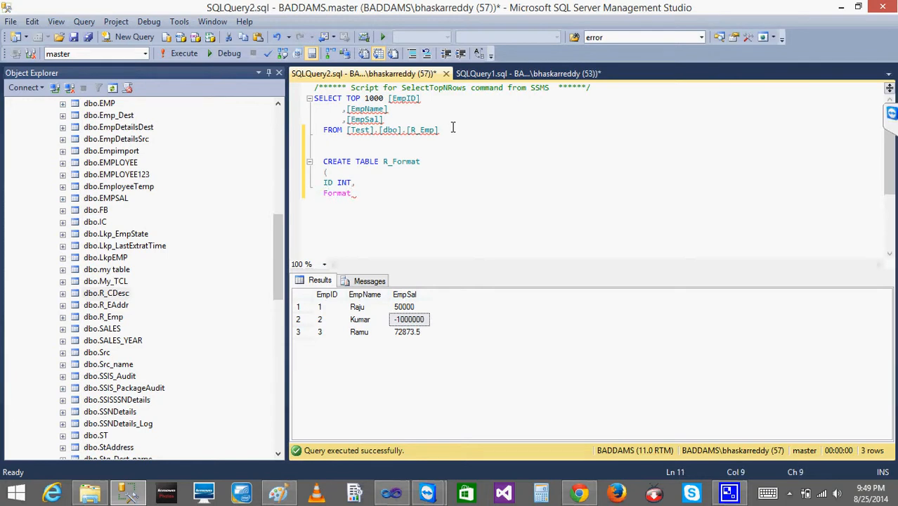
type("SI")
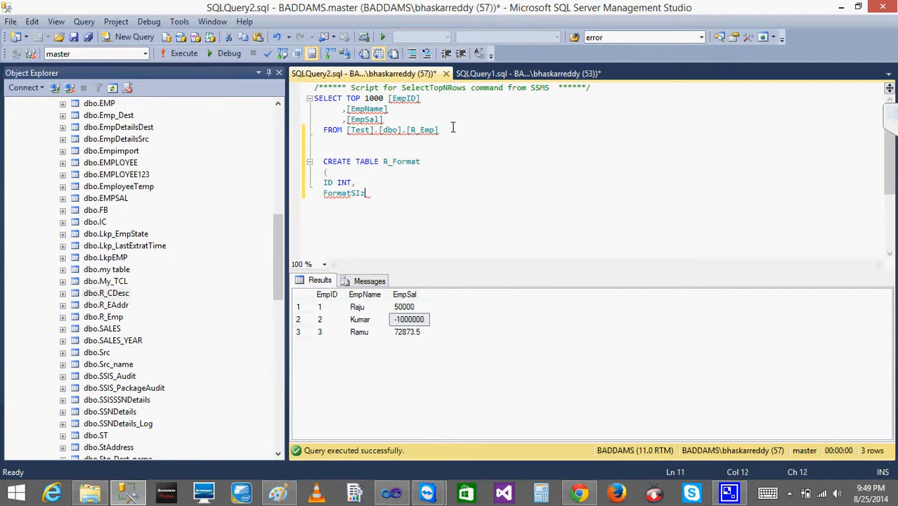
key("BackSpace")
type("ize VARCHAR(100)")
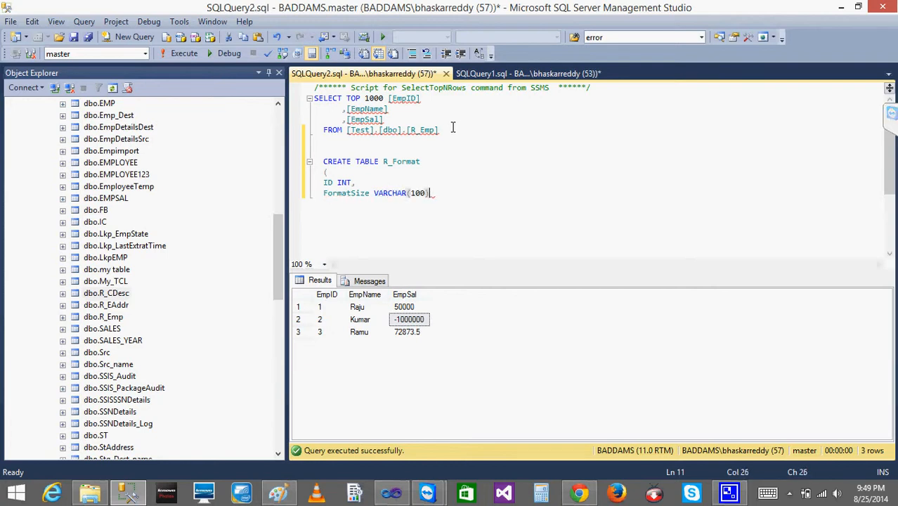
Step: Close the column list and execute only the CREATE TABLE R_Format statement
key("Return")
type(")")
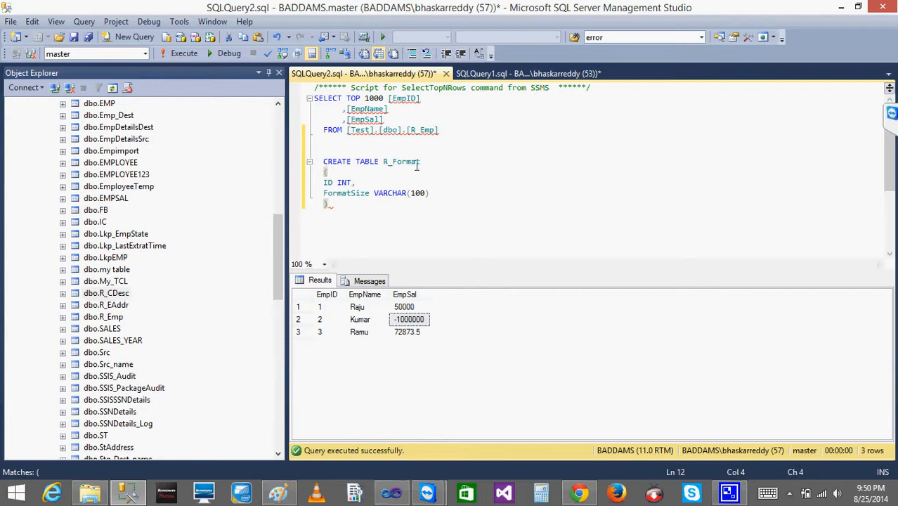
left_click_drag(330, 205, 314, 151)
left_click(176, 56)
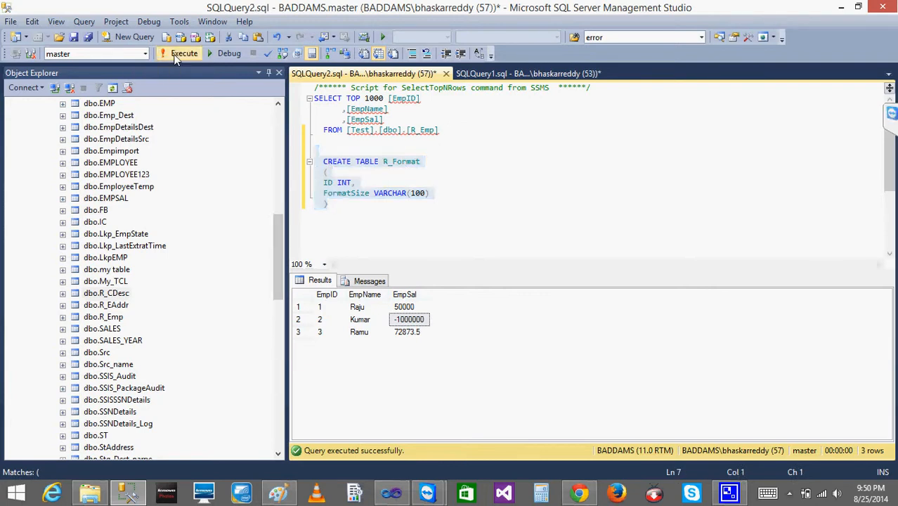
Step: Close SQLQuery2.sql and SQLQuery1.sql without saving their changes
left_click(446, 73)
left_click(511, 331)
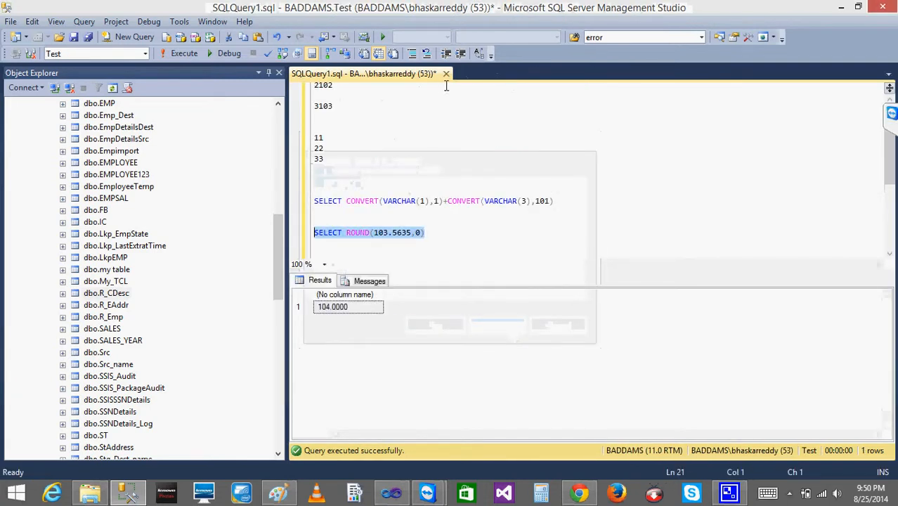
left_click(446, 74)
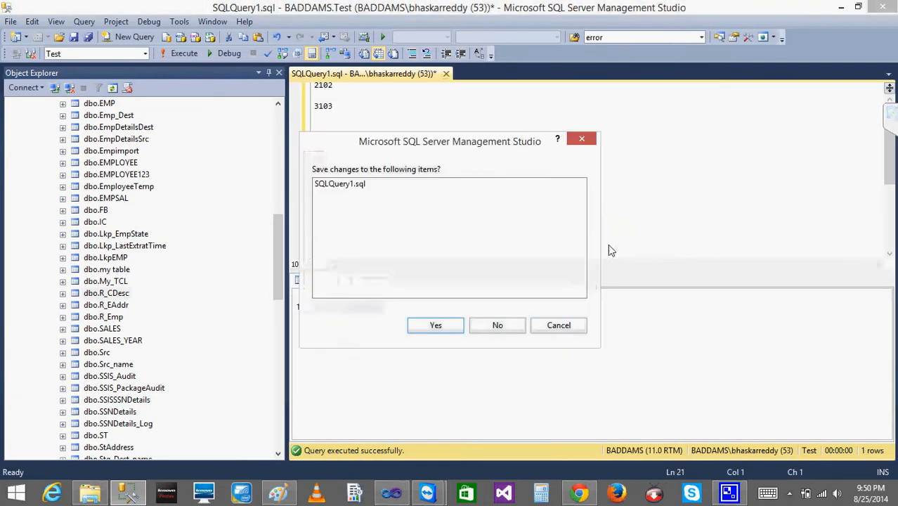
left_click(498, 325)
Step: Refresh the Tables folder of the Test database and look for dbo.R_Format in it
scroll(274, 208, "up", 1)
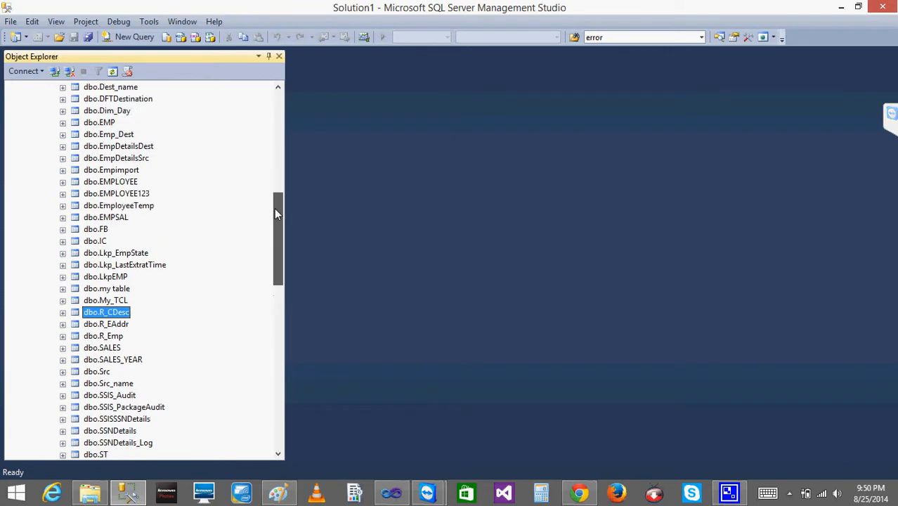
left_click_drag(275, 214, 276, 112)
right_click(78, 279)
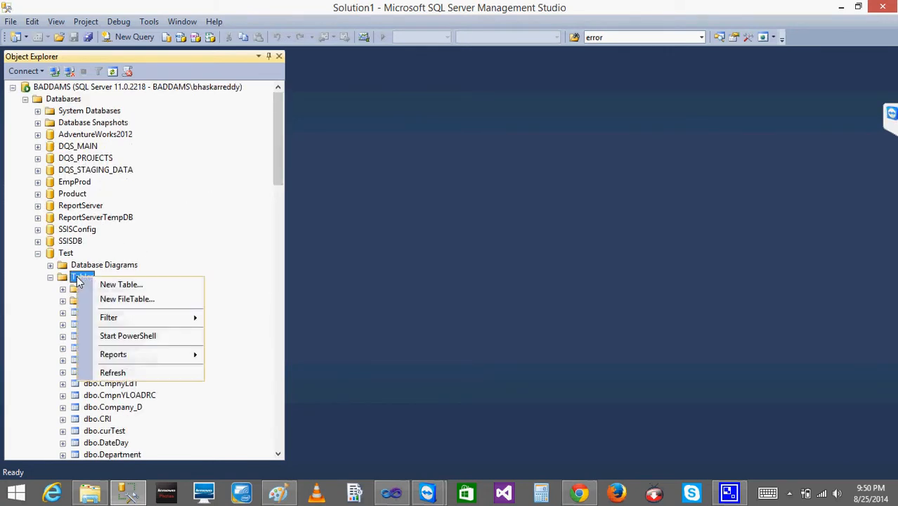
left_click(116, 373)
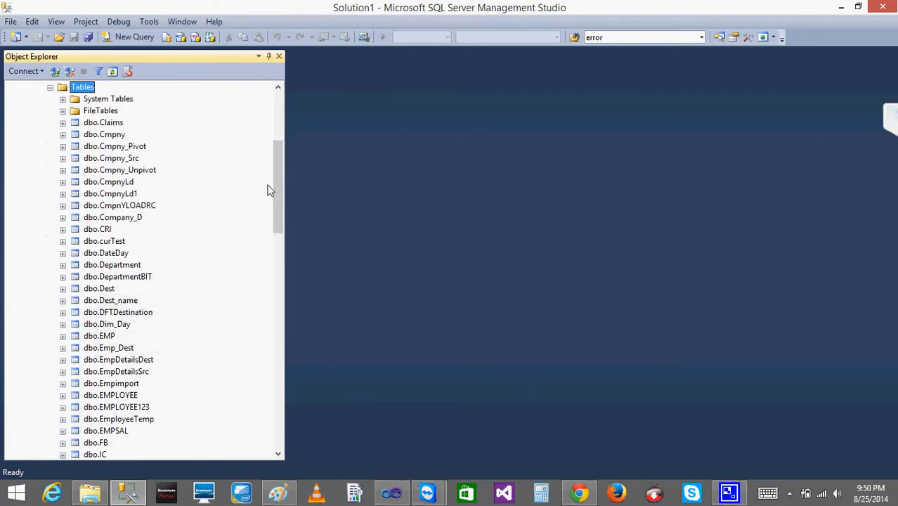
left_click_drag(279, 188, 279, 244)
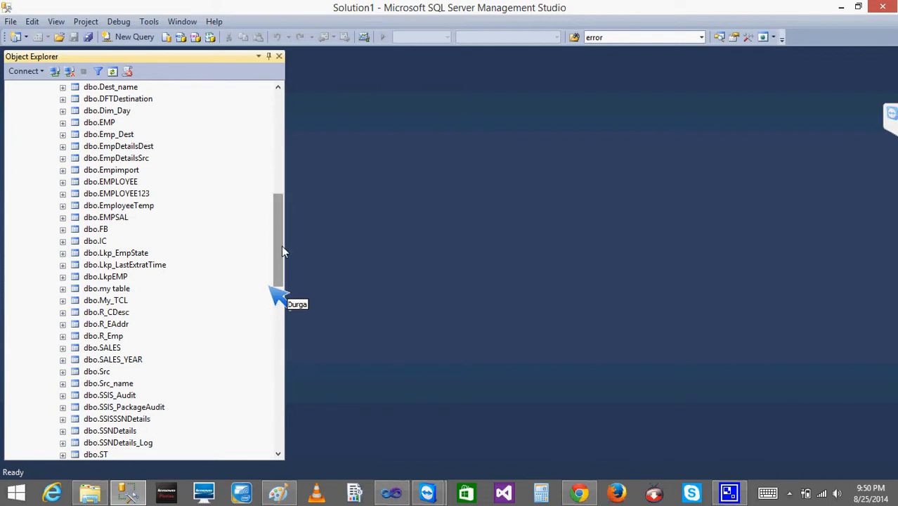
left_click_drag(282, 245, 289, 195)
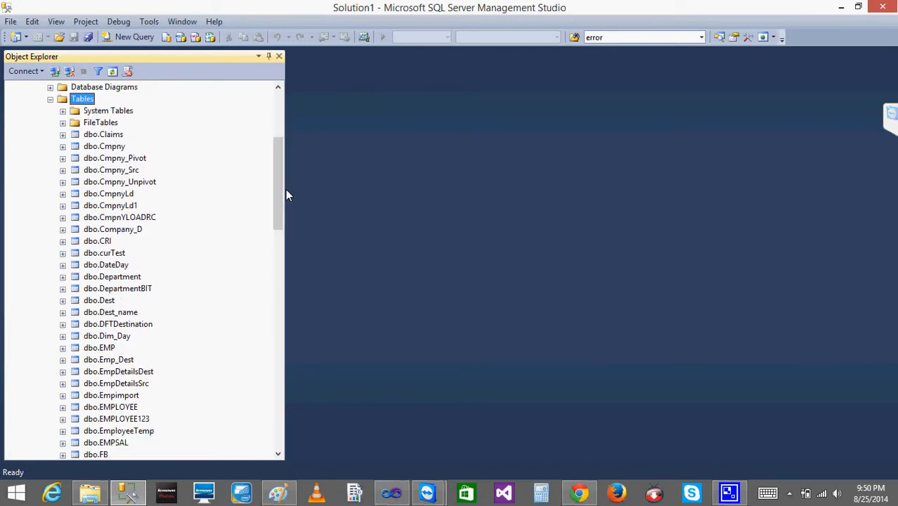
Step: Run SELECT * FROM SYS.Tables in a new query against the Test database
left_click(133, 36)
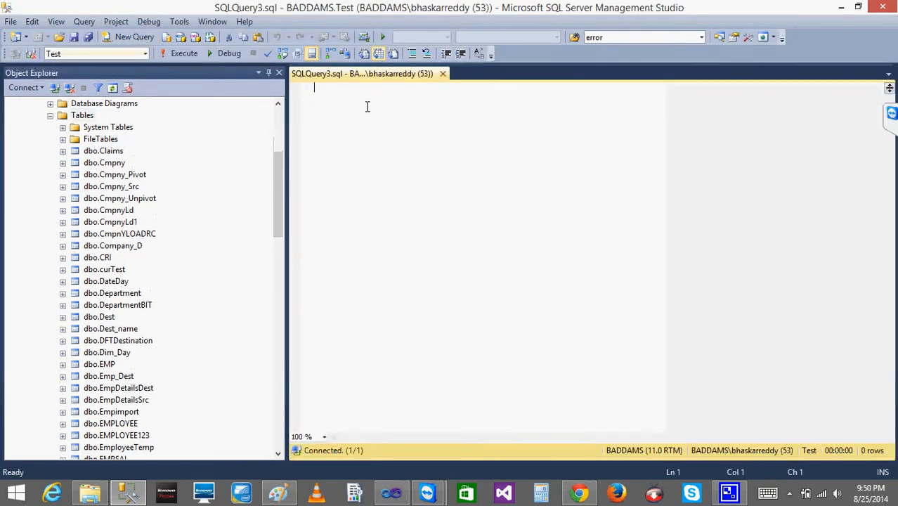
type("SELECT ")
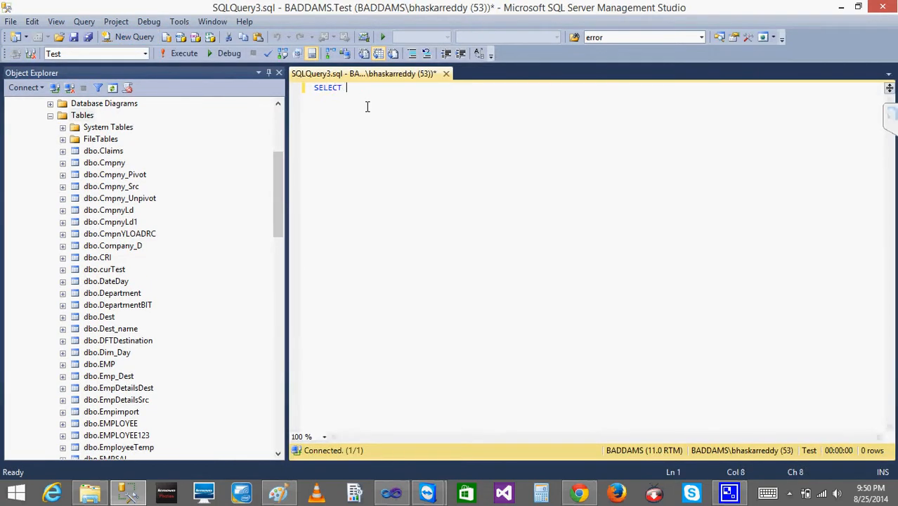
type("* FROM SYS.Tables")
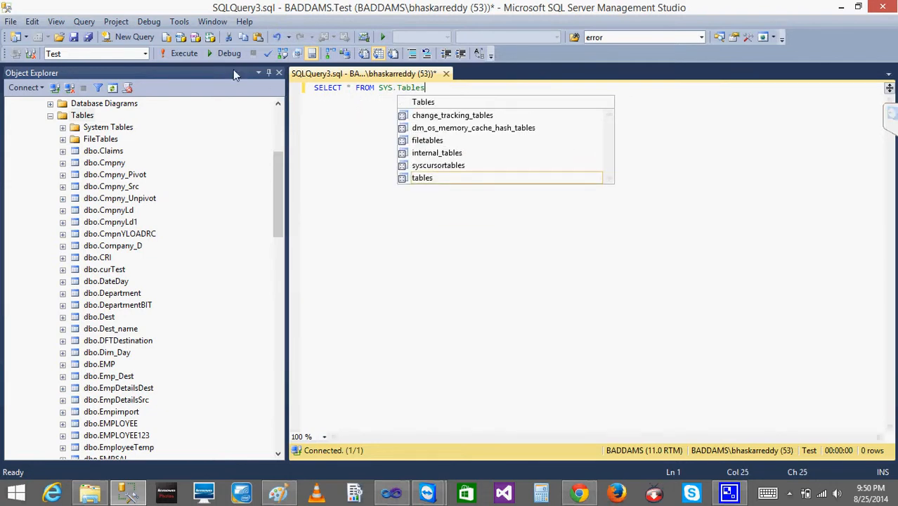
left_click(189, 55)
Step: Look through the name column of the query results for the R_Format table
key("F6")
key("Down")
key("Down")
key("Down")
key("Down")
key("Down")
key("Down")
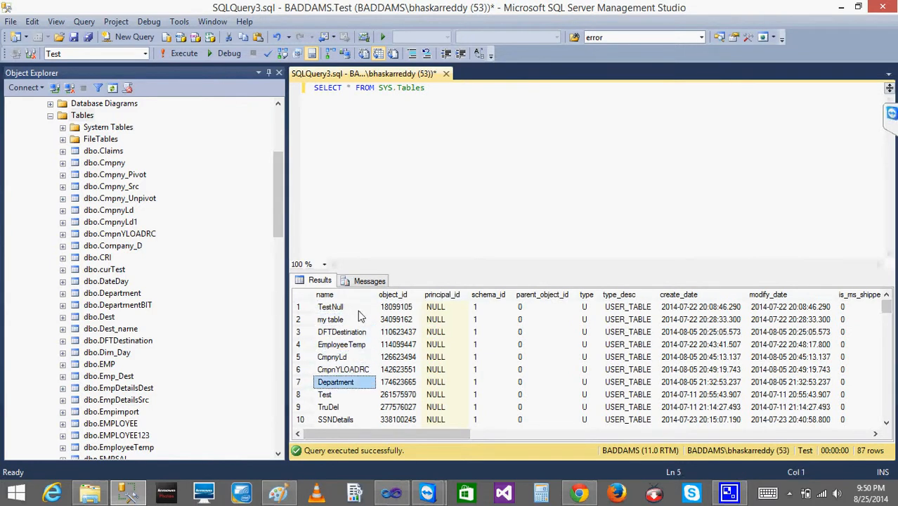
key("Down")
key("Down")
key("Down")
key("Down")
key("Down")
key("Down")
key("Down")
key("Down")
key("Down")
key("Down")
key("Down")
key("Down")
key("Down")
key("Down")
key("Down")
key("Down")
key("Down")
key("Down")
key("Down")
key("F6")
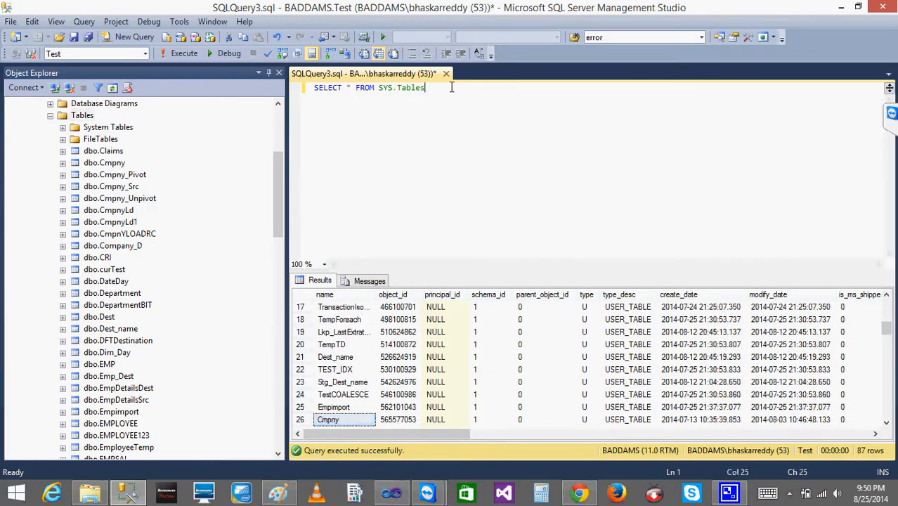
Step: Add the filter WHERE name LIKE '%For%' to the SYS.Tables query, execute it and check the returned name
type("WHERE name LIKE '%For%")
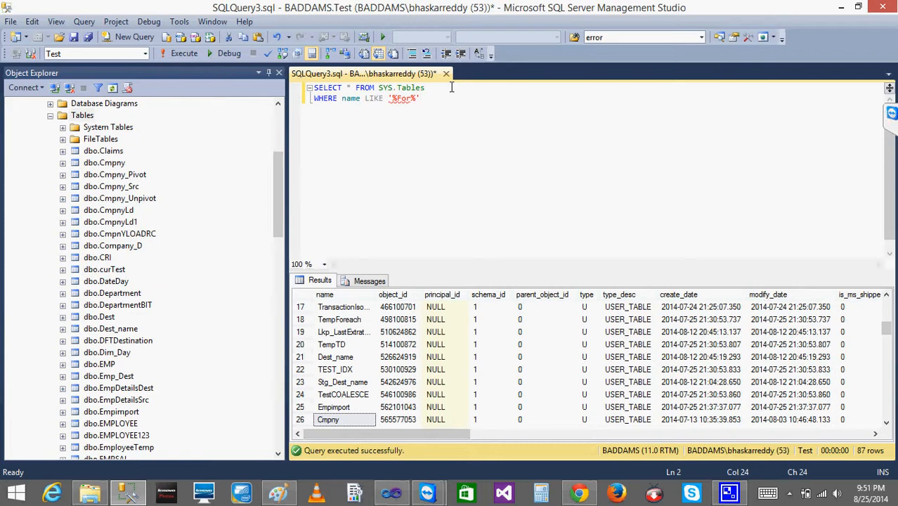
left_click(180, 53)
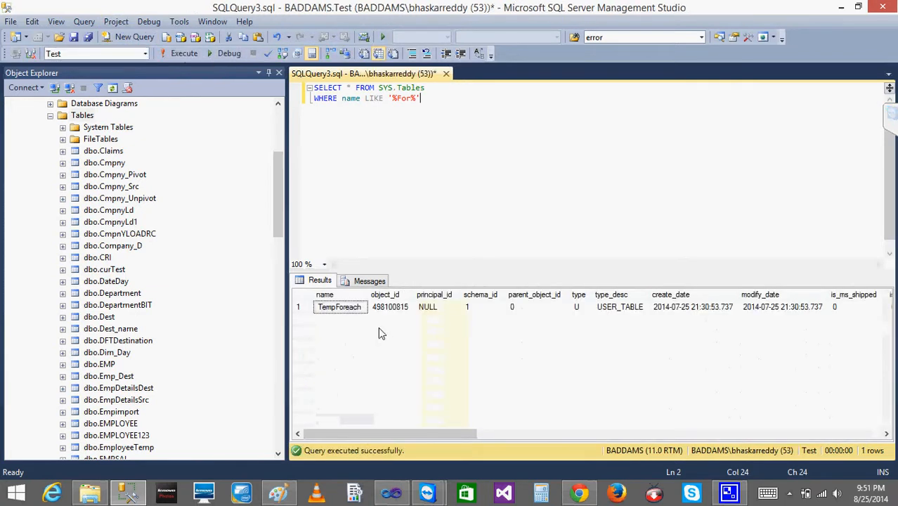
left_click(351, 310)
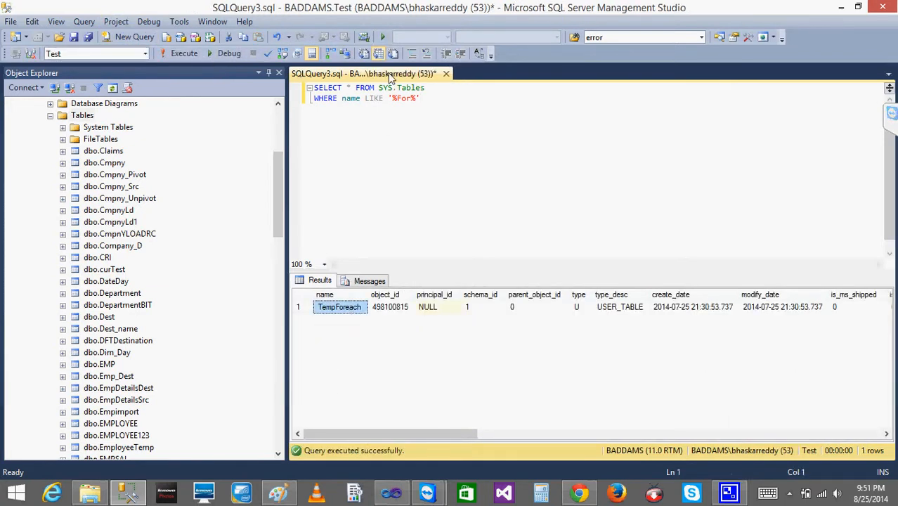
Step: Refresh System Databases and expand the Tables folder of the master database to look for R_Format
left_click(50, 116)
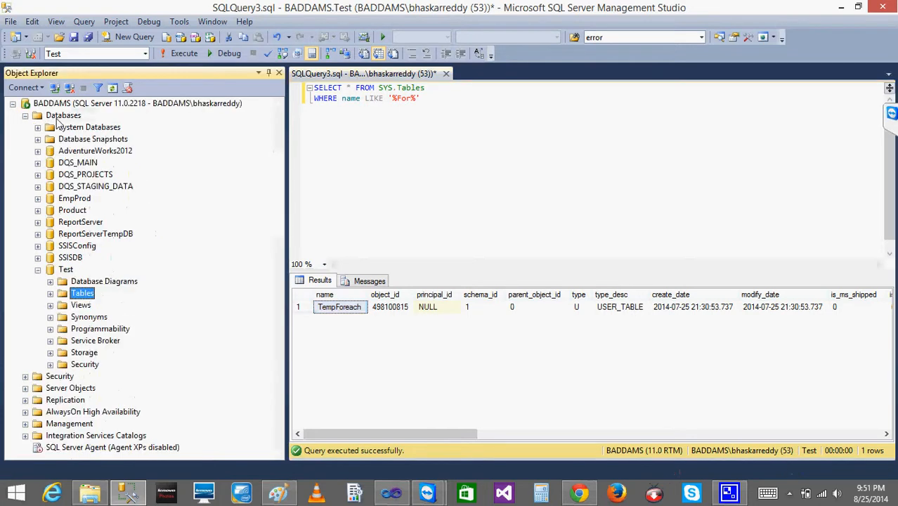
left_click(37, 128)
left_click(50, 139)
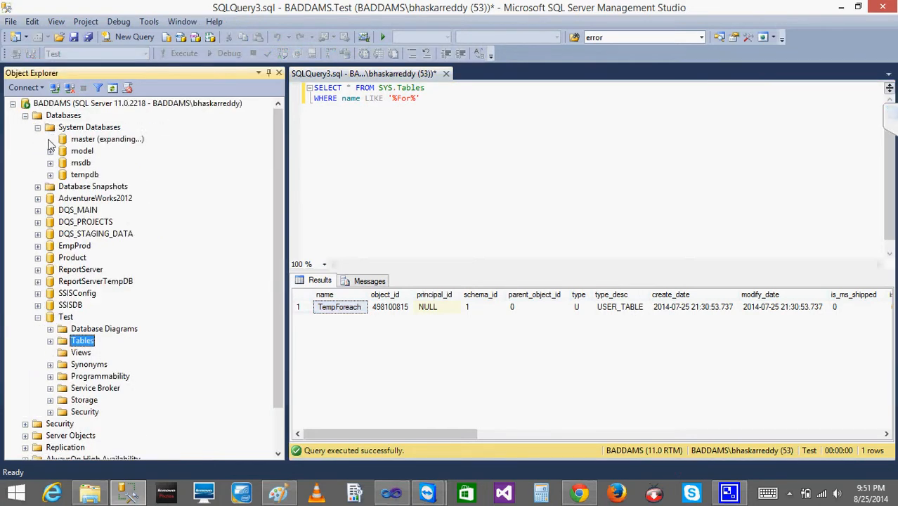
right_click(90, 128)
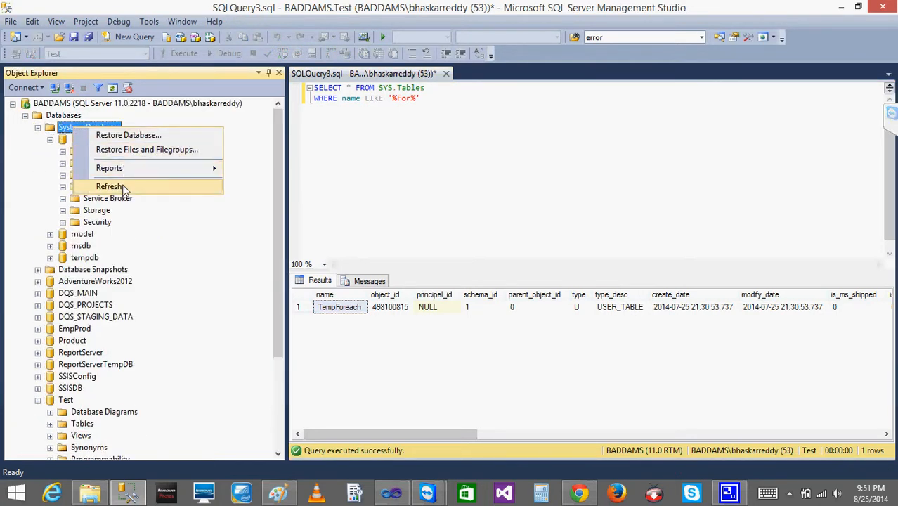
left_click(124, 188)
left_click(49, 139)
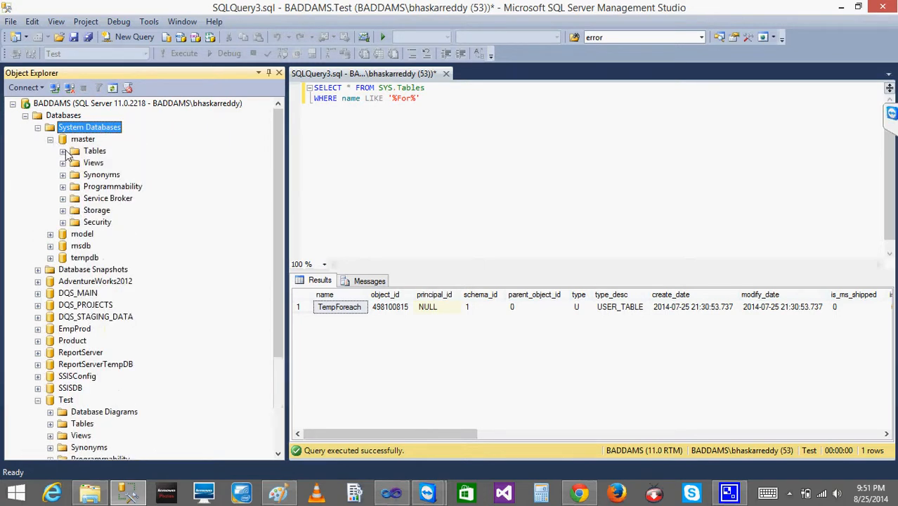
left_click(63, 151)
Step: Script the master database's dbo.R_Format table as a CREATE statement in a new query window
right_click(117, 175)
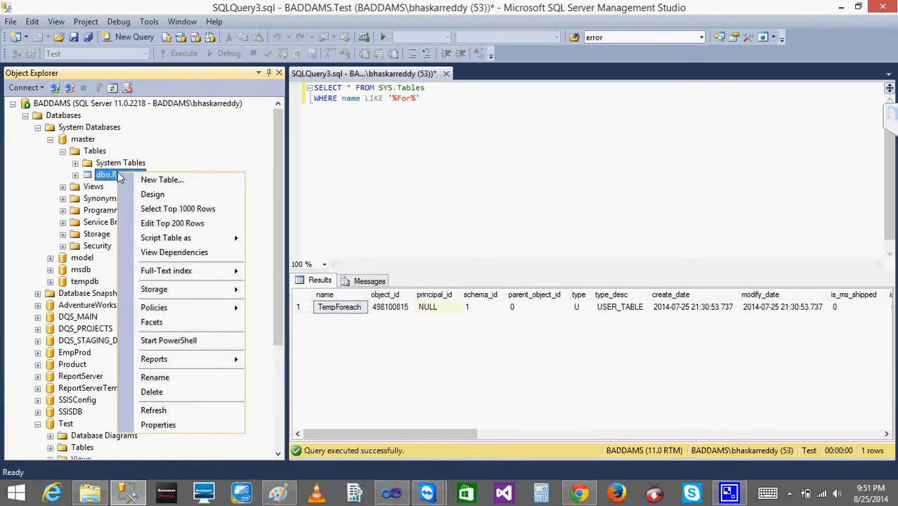
mouse_move(211, 238)
mouse_move(295, 243)
left_click(417, 244)
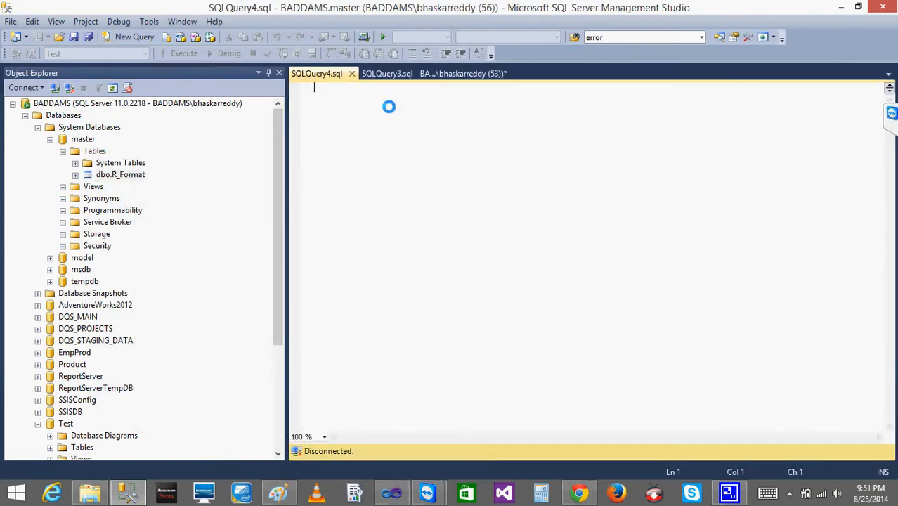
Step: Delete the dbo.R_Format table from the master database
right_click(130, 176)
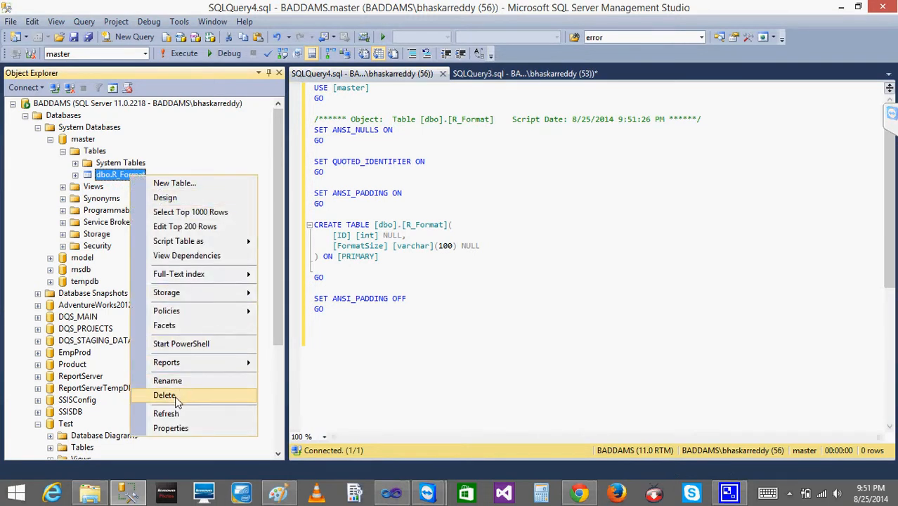
left_click(167, 394)
left_click(585, 430)
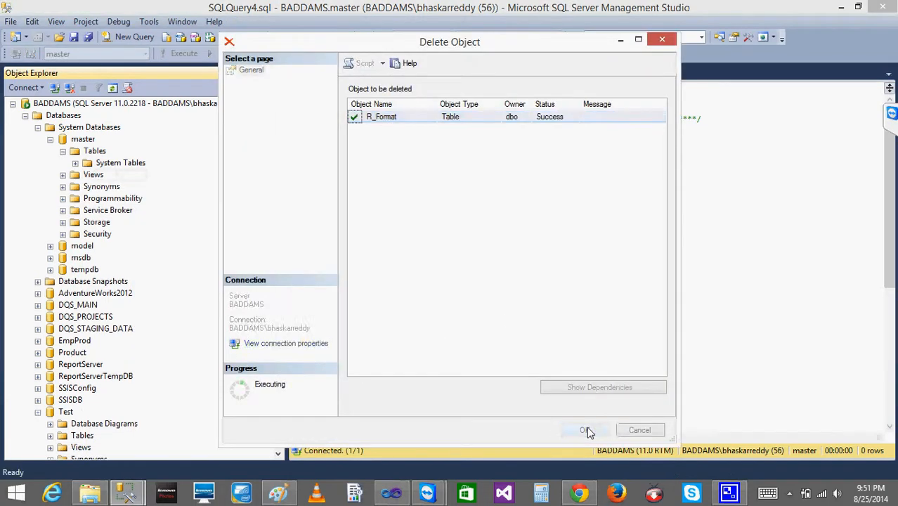
Step: Change the script's USE statement to [test] and execute it to create R_Format in the Test database
left_click(365, 88)
key("BackSpace")
key("BackSpace")
key("BackSpace")
key("BackSpace")
key("BackSpace")
key("BackSpace")
type("test")
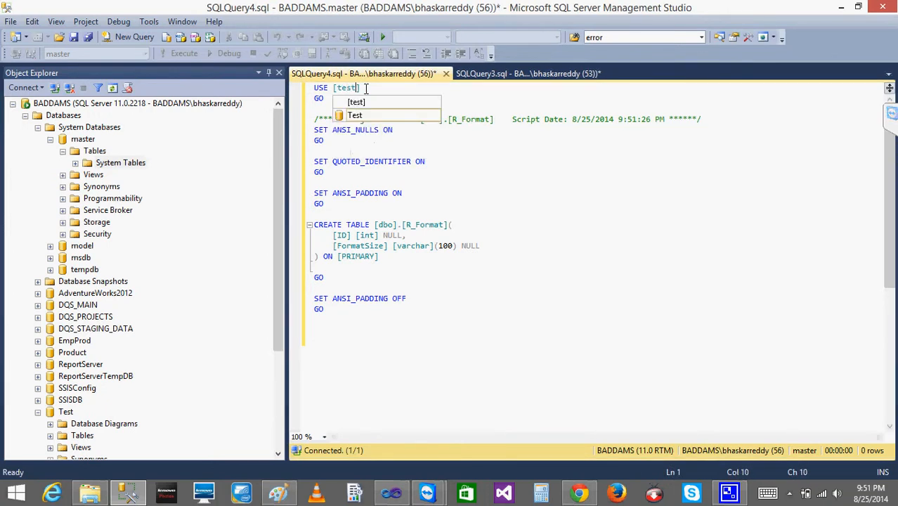
left_click(462, 182)
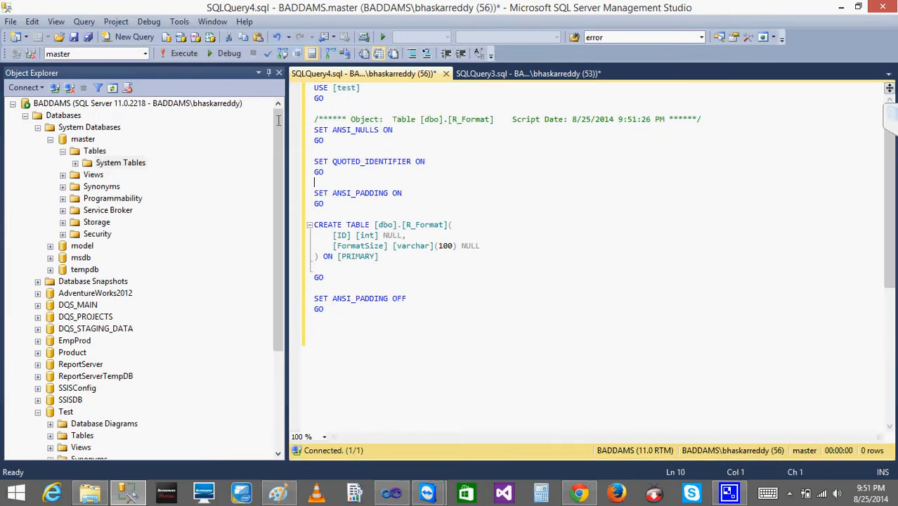
left_click(174, 54)
Step: Close SQLQuery4.sql and SQLQuery3.sql without saving their changes
left_click(445, 73)
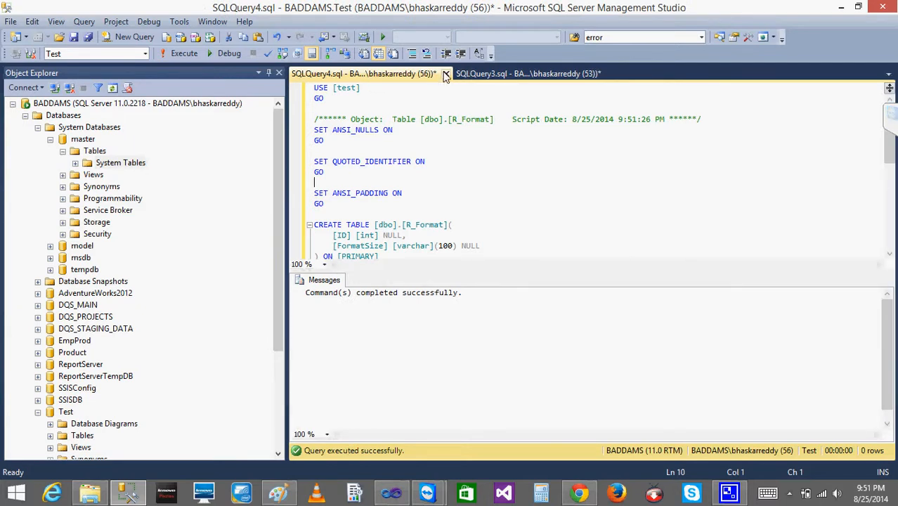
left_click(492, 323)
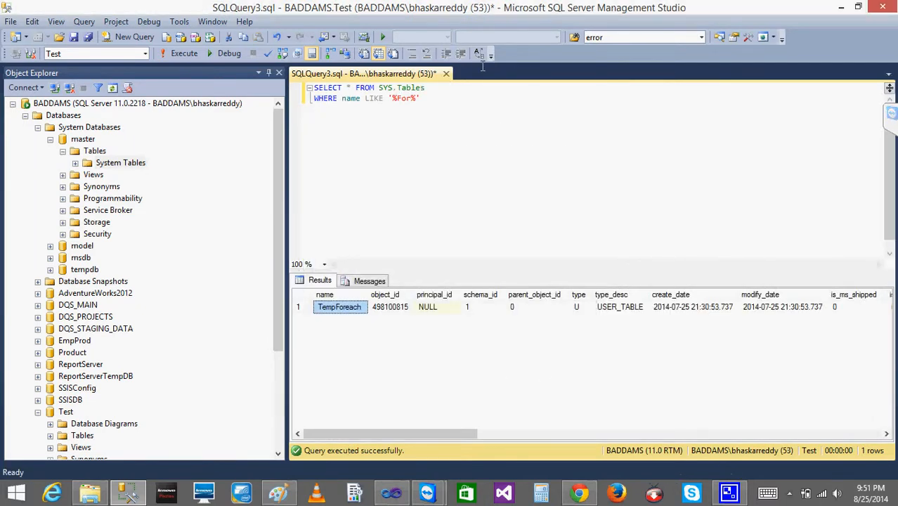
left_click(446, 73)
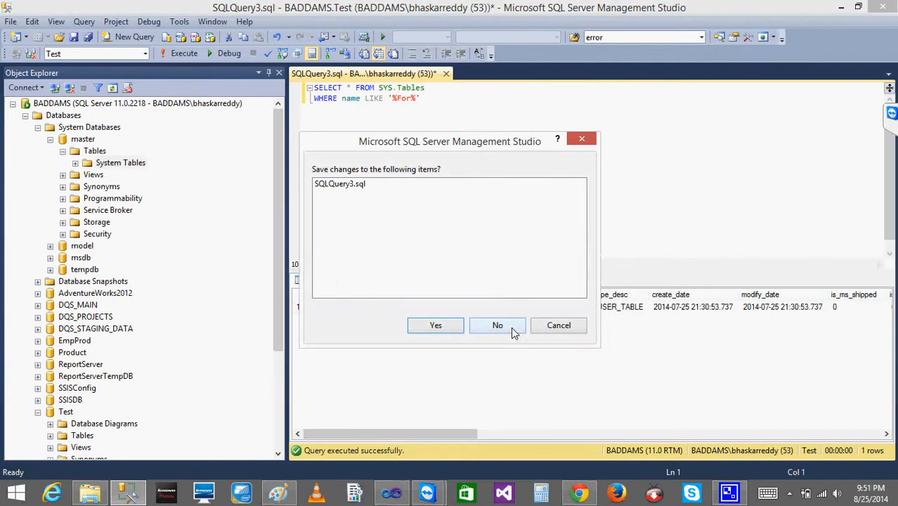
left_click(511, 327)
Step: Collapse System Databases, refresh the Test database and expand its Tables folder to locate dbo.R_Format
left_click(62, 134)
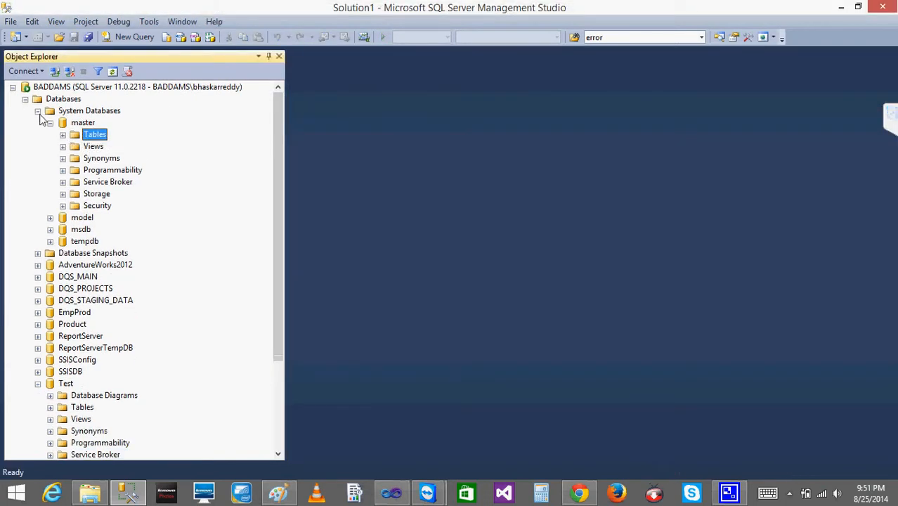
left_click(37, 111)
left_click(26, 99)
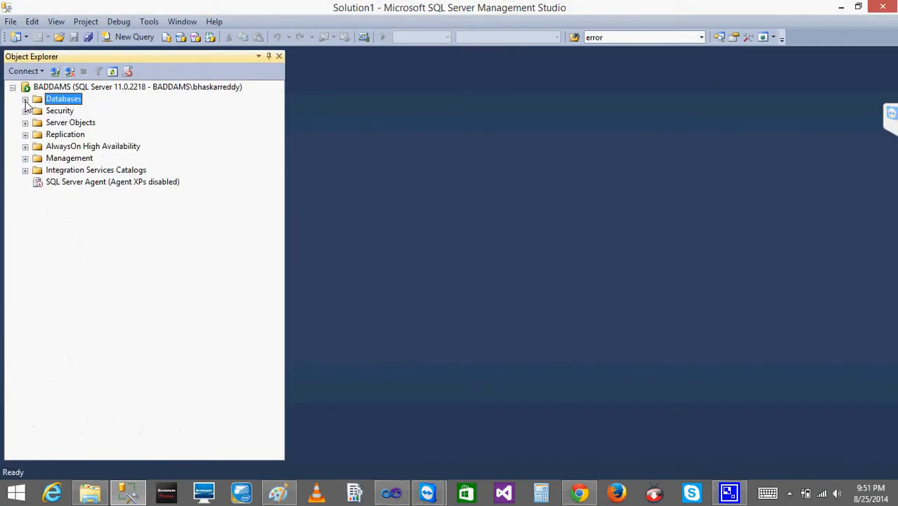
left_click(26, 99)
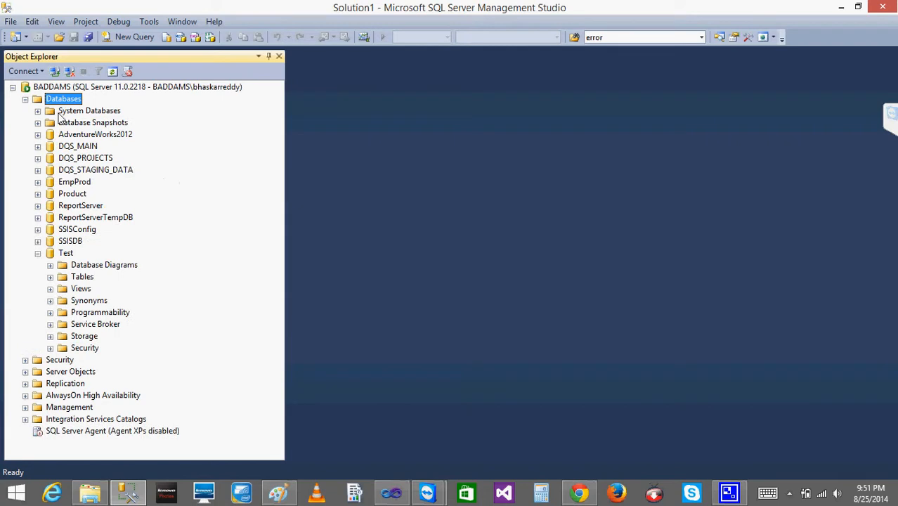
right_click(66, 252)
left_click(111, 428)
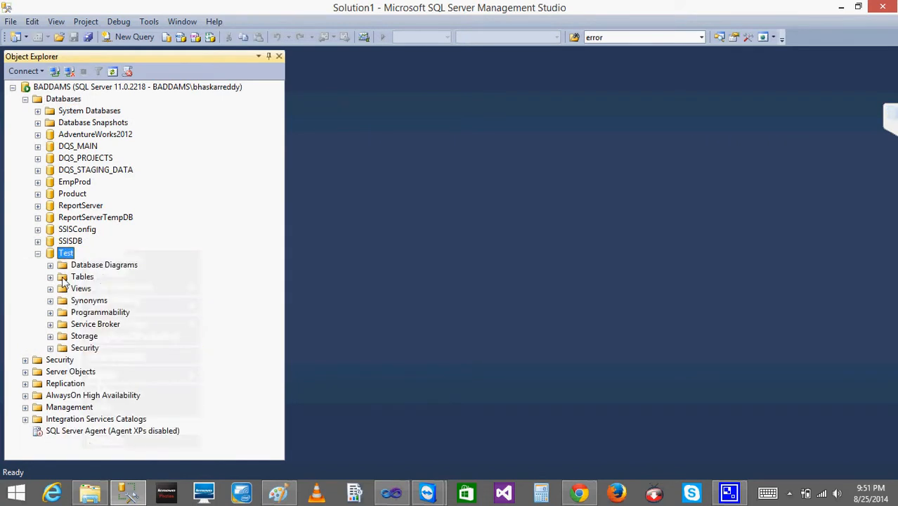
left_click(51, 276)
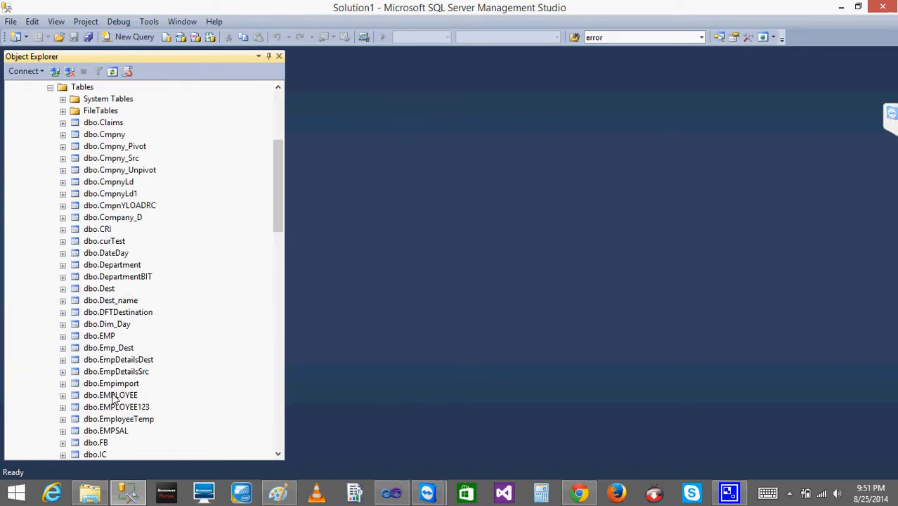
left_click_drag(278, 211, 283, 290)
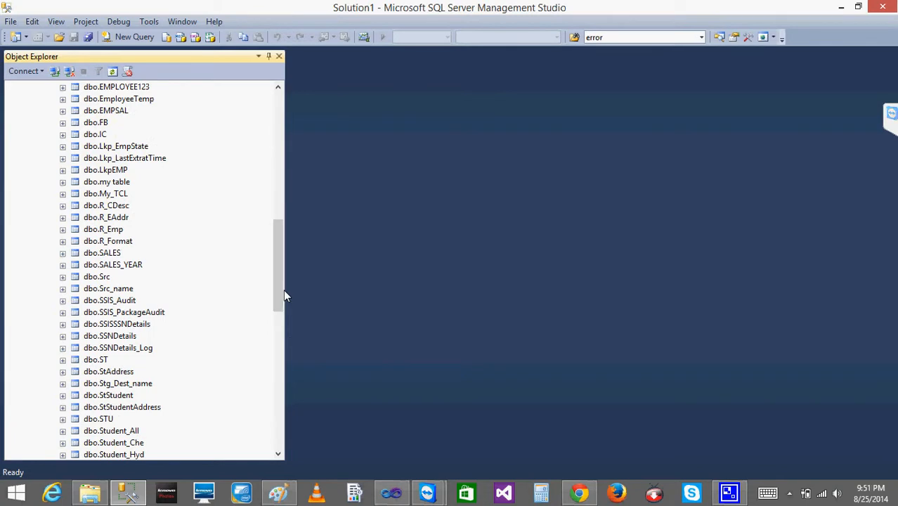
Step: Select the top 1000 rows of dbo.R_CDesc to view its Cid and CDesc values
left_click(121, 206)
right_click(122, 208)
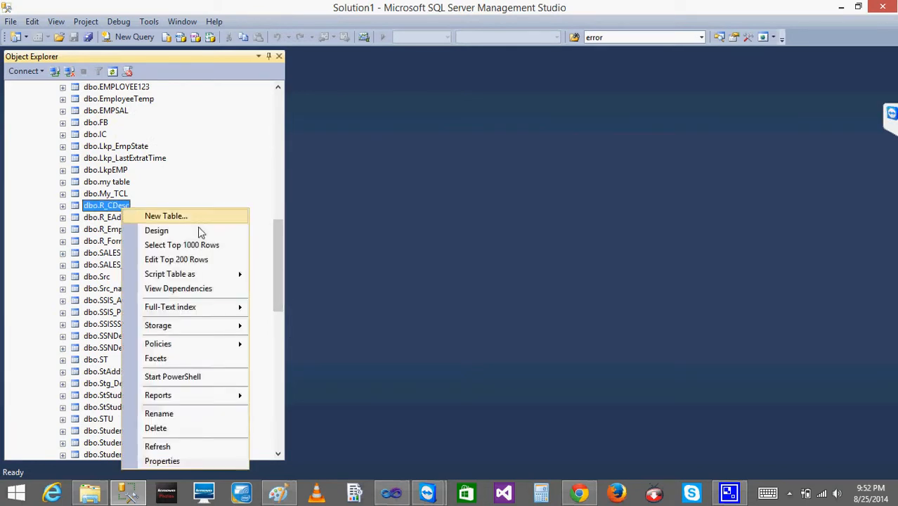
left_click(211, 244)
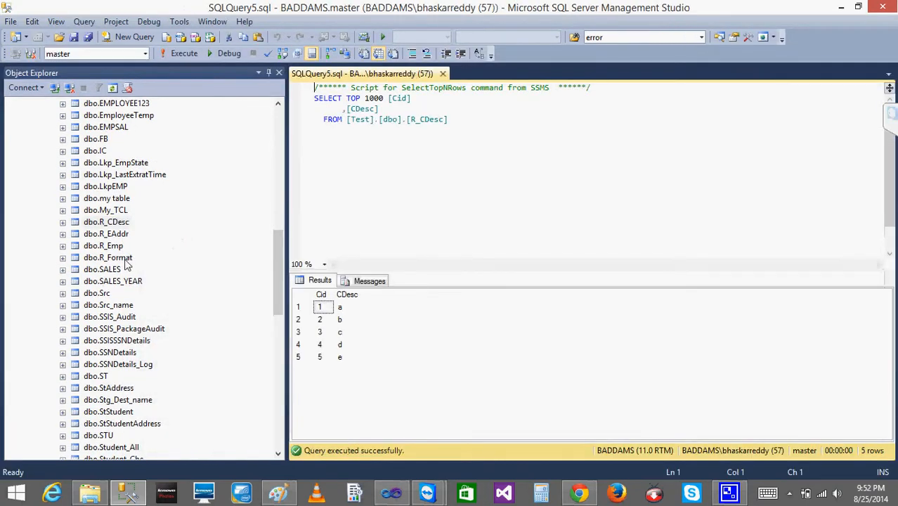
Step: Open the top 200 rows of dbo.R_Format for editing and place the R_CDesc query in a new vertical tab group
left_click(126, 258)
right_click(126, 257)
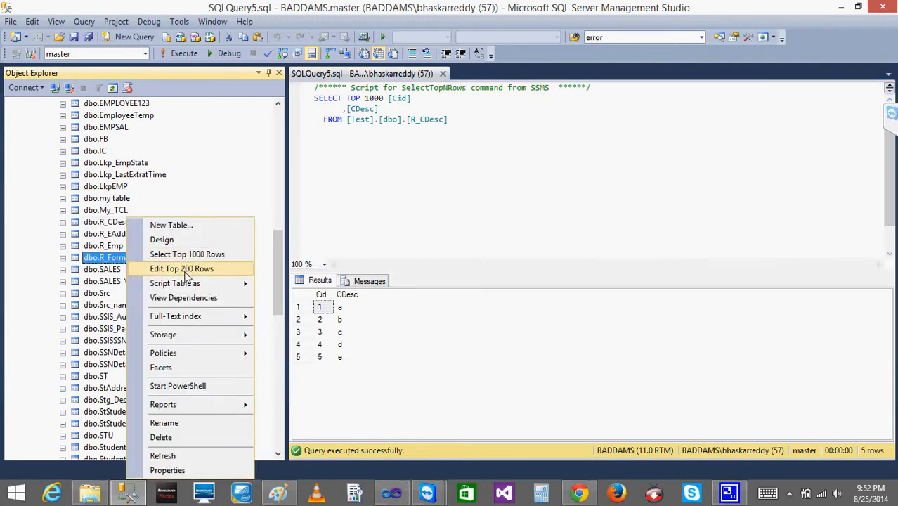
left_click(187, 269)
right_click(540, 76)
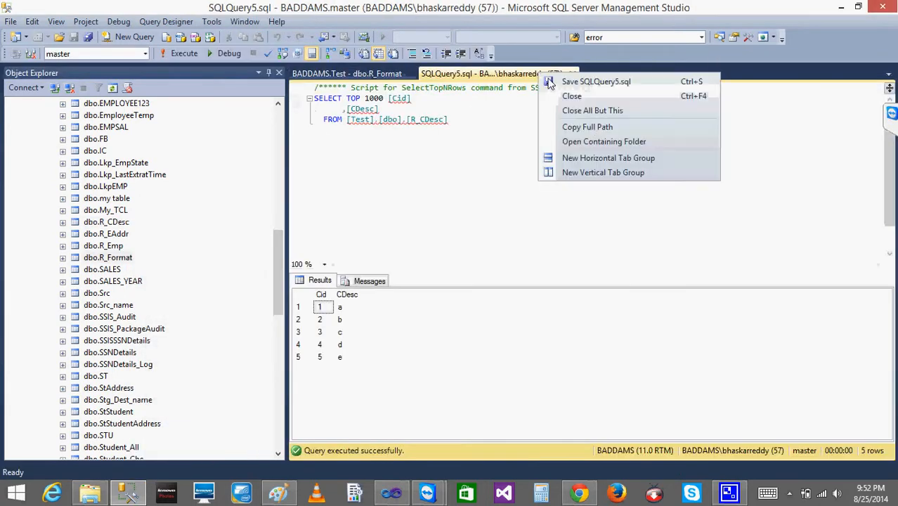
left_click(582, 171)
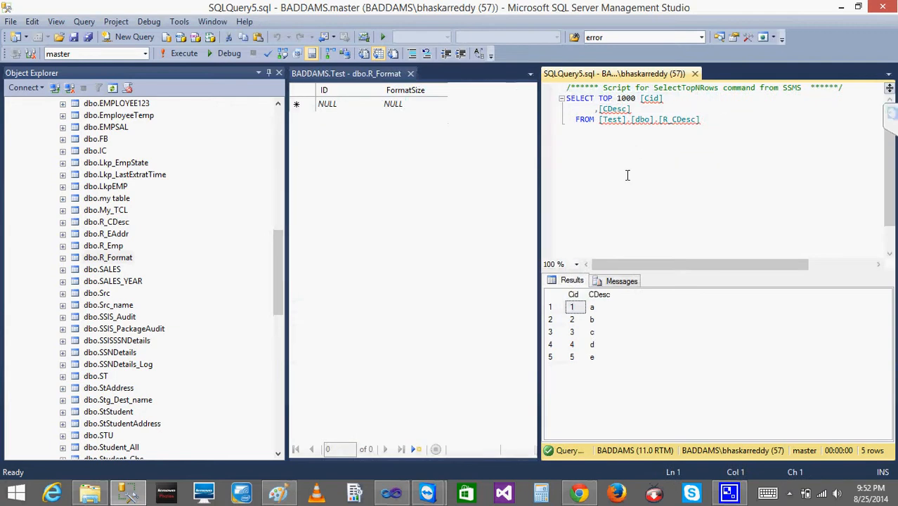
Step: Enter four rows in R_Format with ID and FormatSize pairs 1/1, 2/2, 3/3 and 4/4
left_click(354, 107)
type("1")
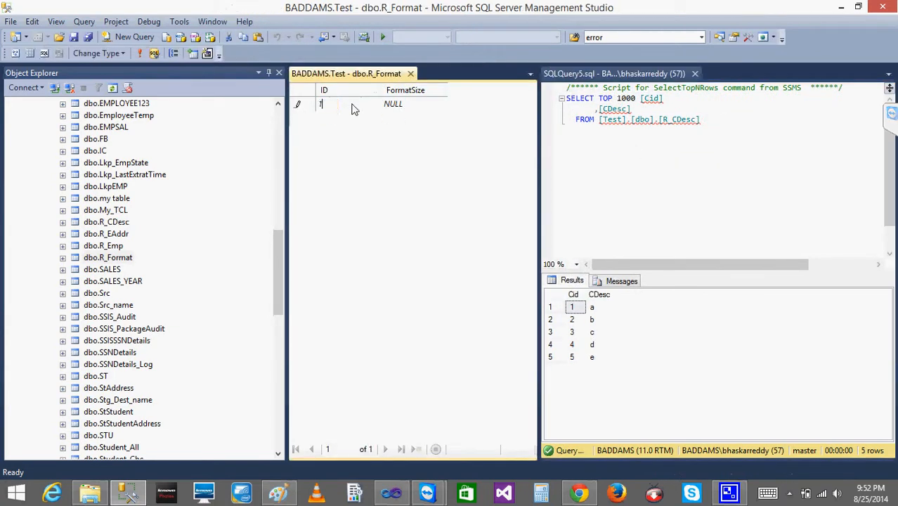
key("Tab")
type("1")
key("Tab")
type("2")
type("2")
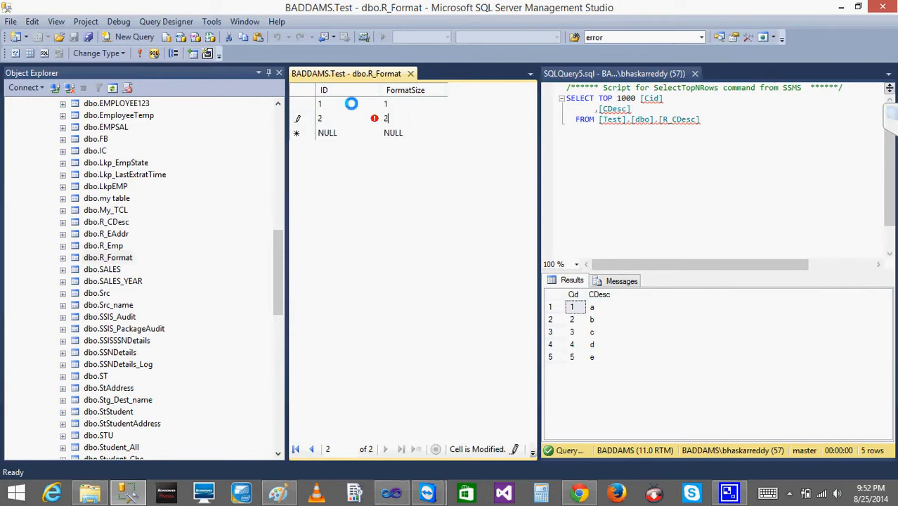
key("Tab")
type("3")
key("Tab")
type("3")
key("Tab")
type("4")
key("Tab")
type("4")
key("Tab")
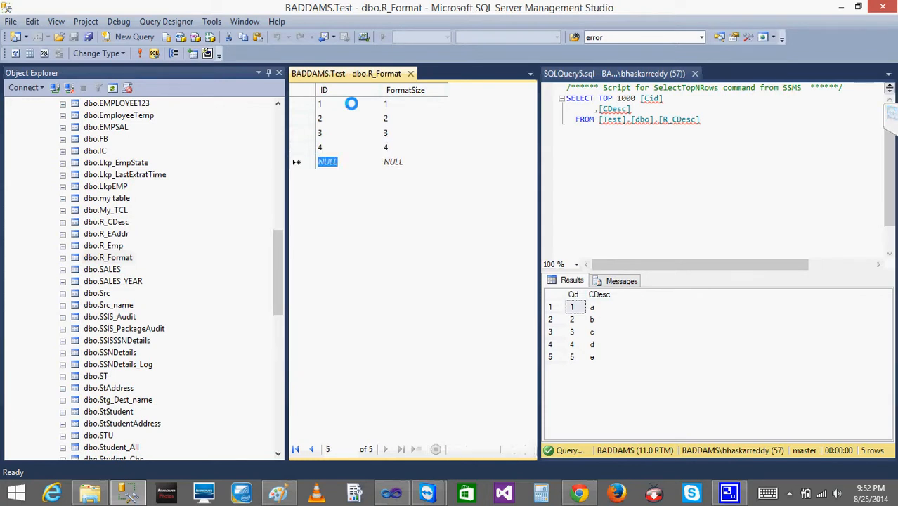
Step: Set FormatSize to 2, 4, 6 and 8 for IDs 1 through 4
left_click(398, 107)
type("2")
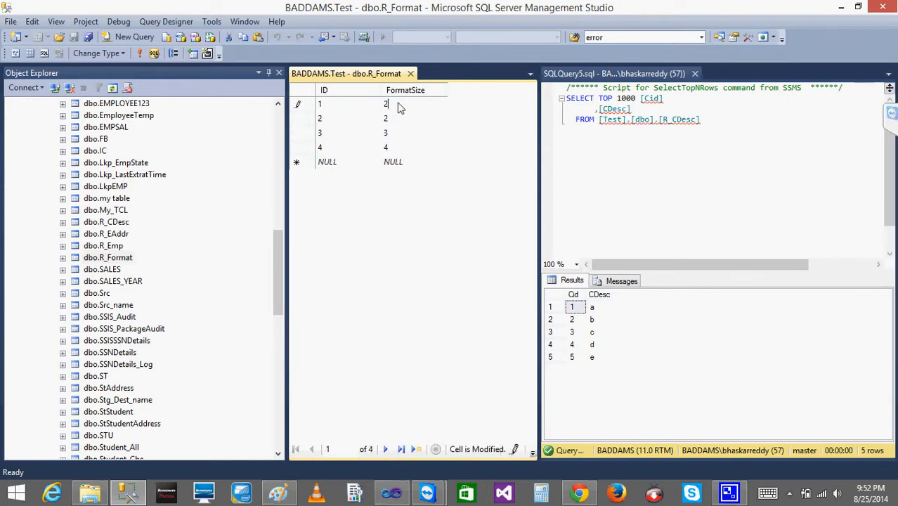
key("Down")
type("4")
key("Down")
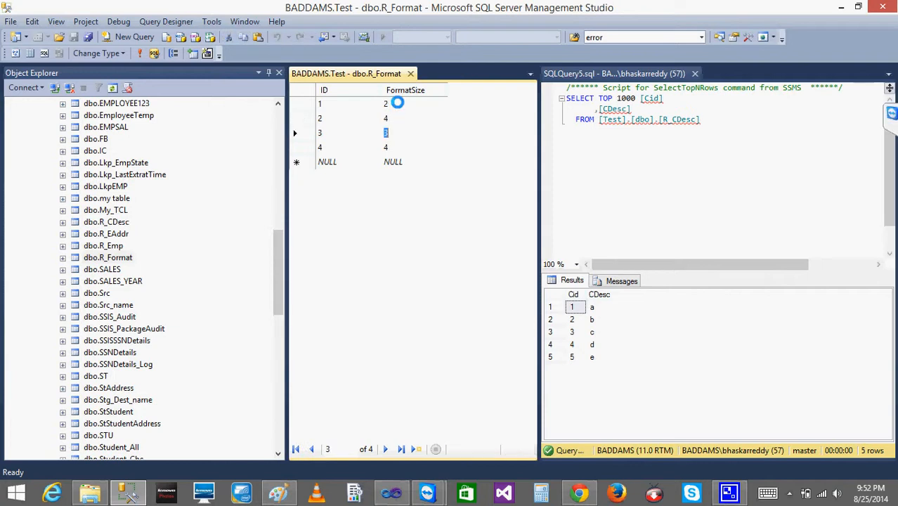
type("6")
key("Down")
type("8")
Step: Add two R_Format rows with FormatSize 10 and 12, and give the row with FormatSize 10 the ID 5
key("Down")
type("10")
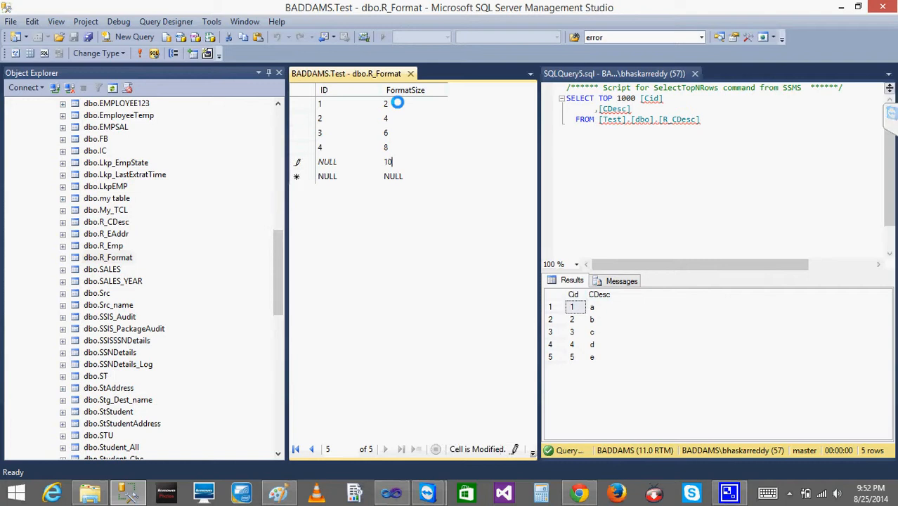
key("Down")
type("1")
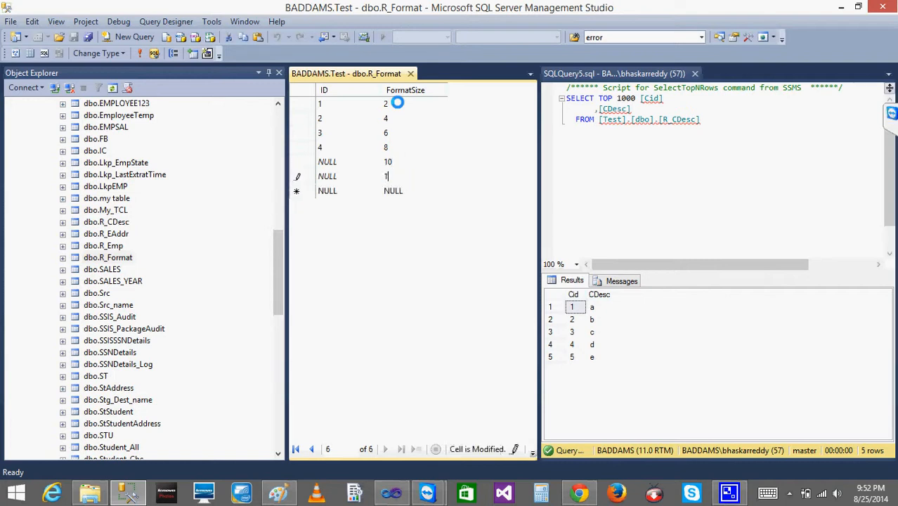
left_click(353, 166)
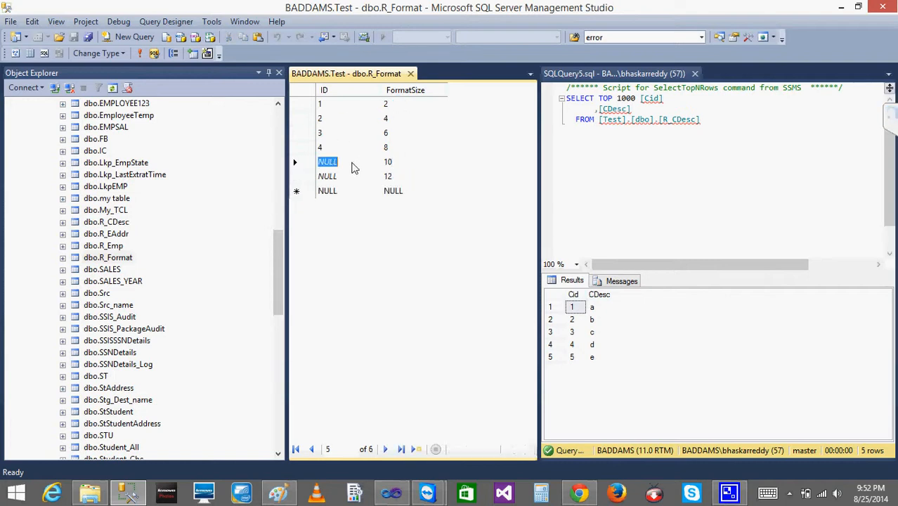
type("5")
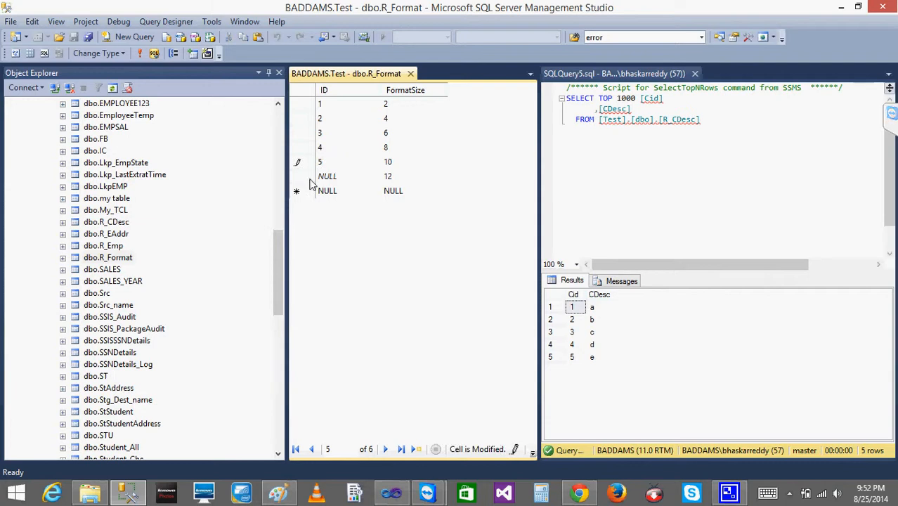
Step: Delete the R_Format row that has FormatSize 12 and no ID, and close the table editor
left_click(311, 182)
right_click(311, 181)
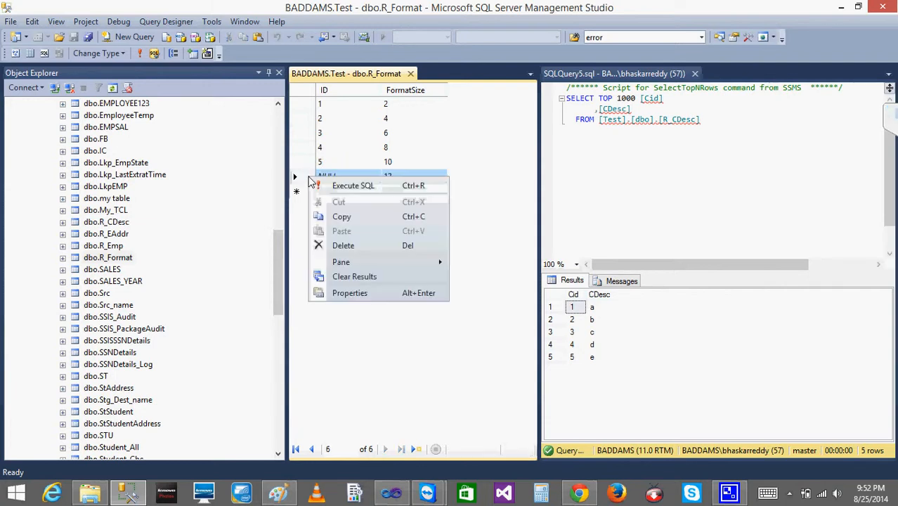
left_click(349, 246)
left_click(455, 302)
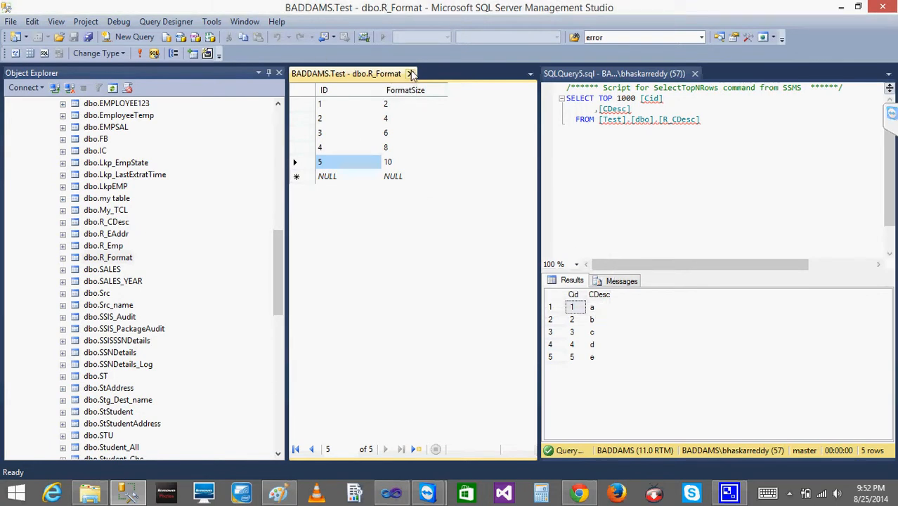
left_click(410, 73)
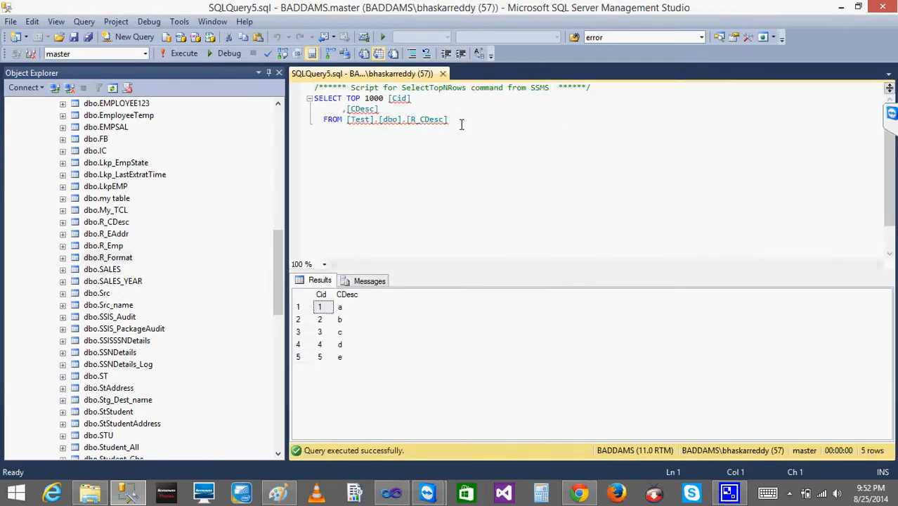
Step: Append INNER JOIN R_Format on a new line after the FROM clause of the R_CDesc query
key("Return")
type("INNER JOIN ")
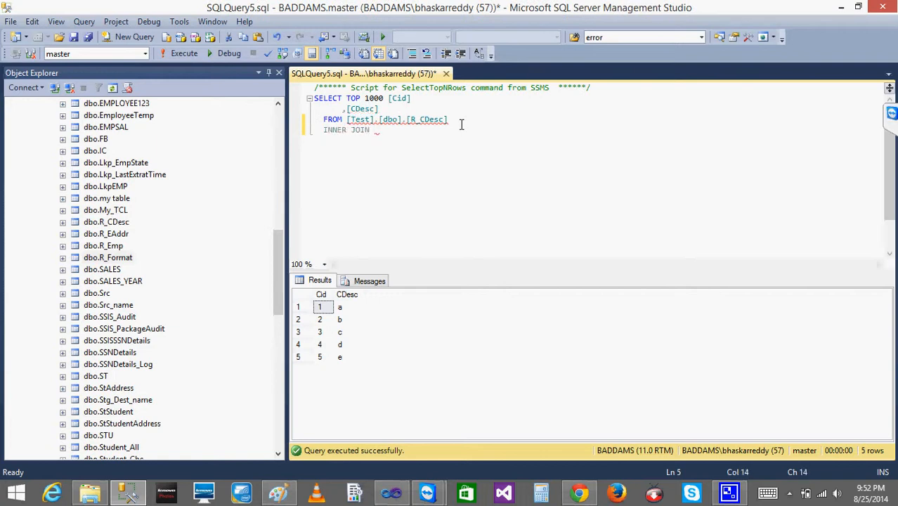
type("R_")
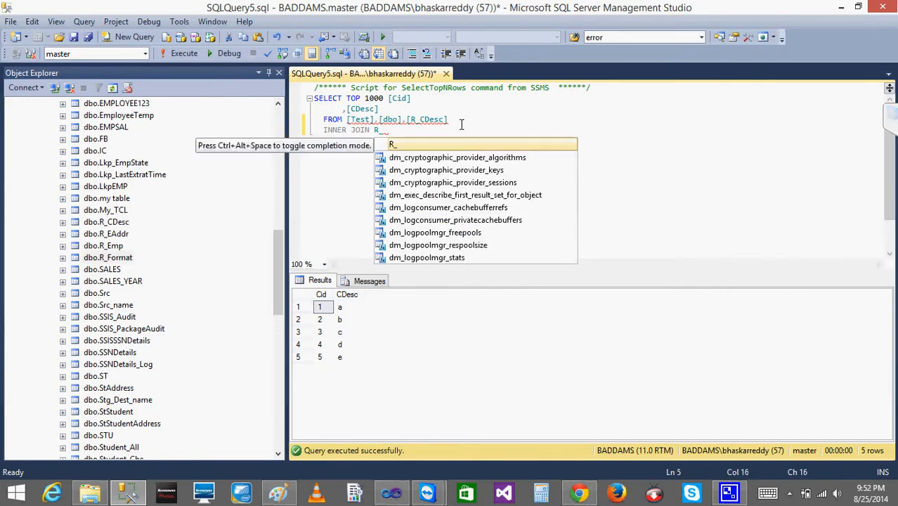
type("Format")
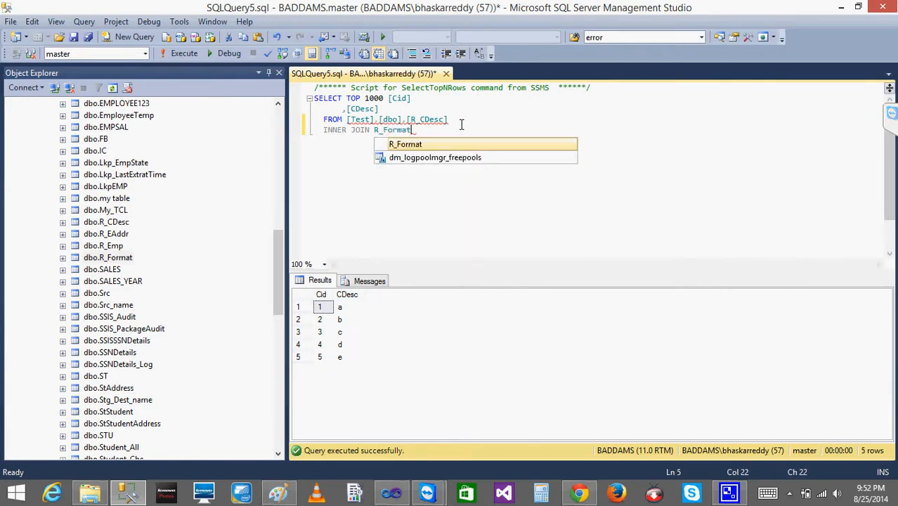
Step: Remove the [Test] prefix from [dbo].[R_CDesc] in the FROM clause and switch the query's database to Test
left_click(376, 120)
key("Return")
key("Return")
key("Return")
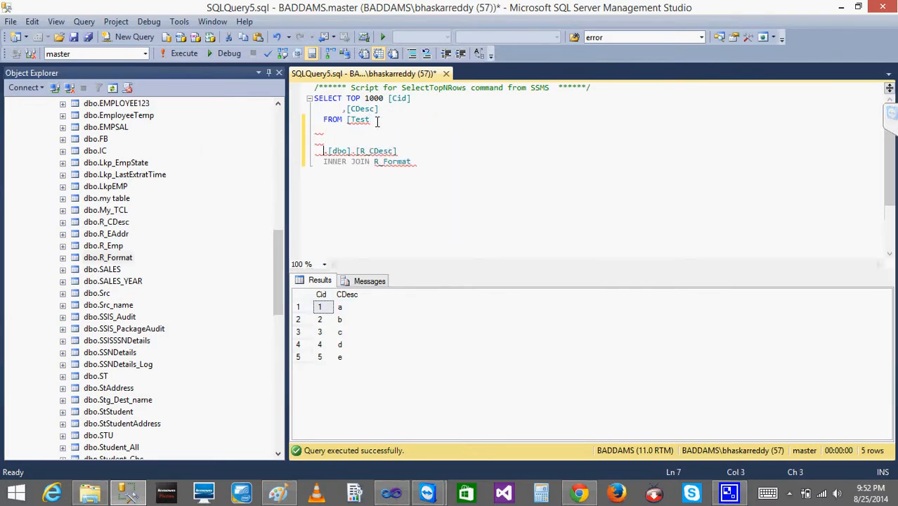
key("BackSpace")
key("BackSpace")
key("BackSpace")
key("BackSpace")
key("BackSpace")
key("BackSpace")
key("BackSpace")
key("BackSpace")
key("BackSpace")
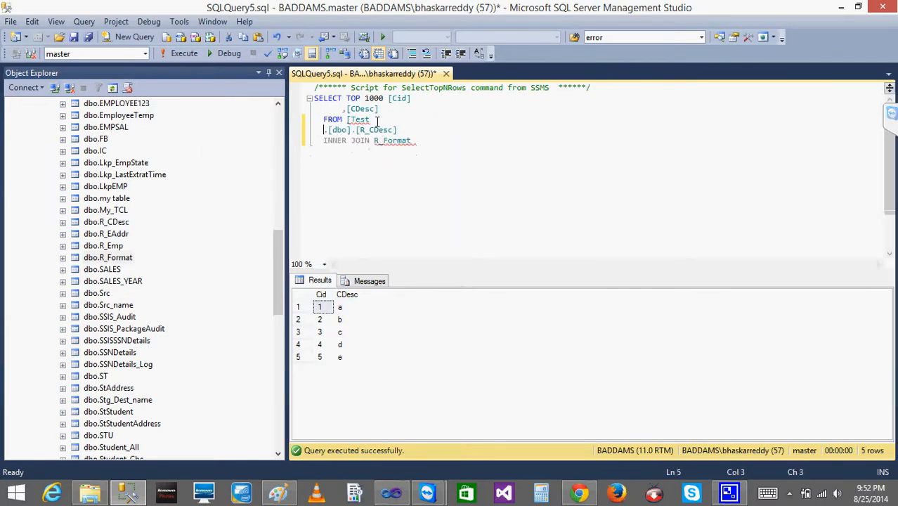
key("BackSpace")
key("Delete")
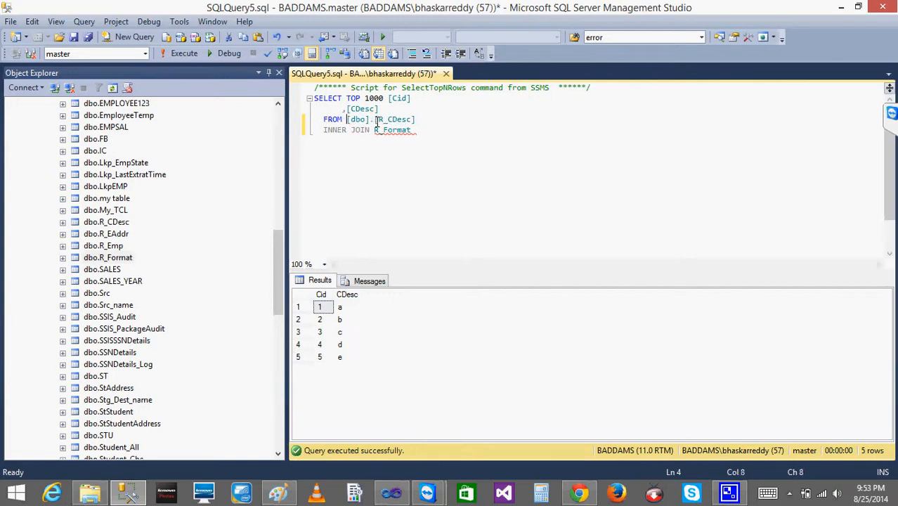
left_click(145, 55)
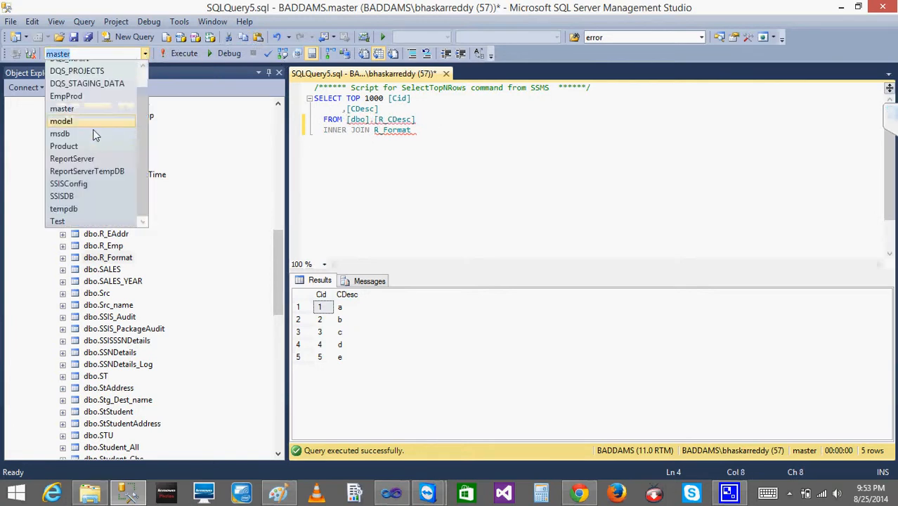
left_click(79, 222)
Step: Alias R_CDesc as D and R_Format as F, join them ON D.Cid=F.ID and execute the query
left_click(442, 113)
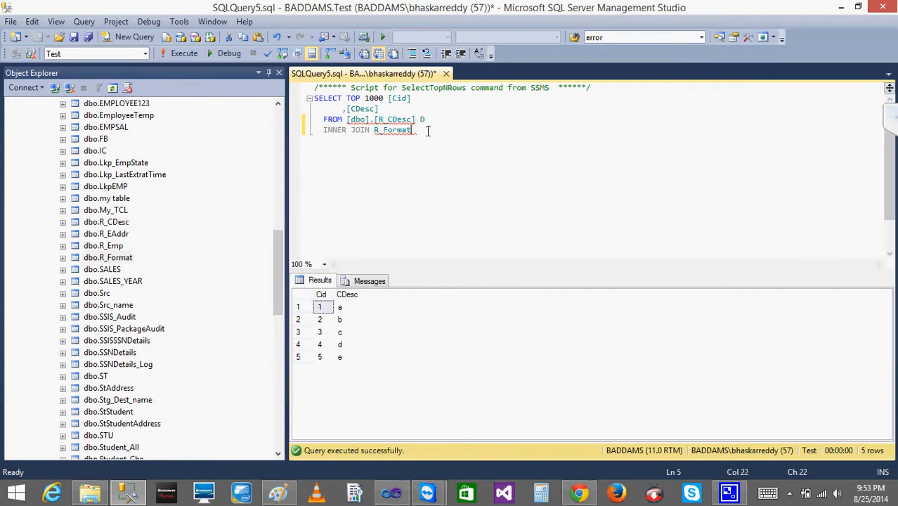
type("F")
key("Return")
type("ON D.")
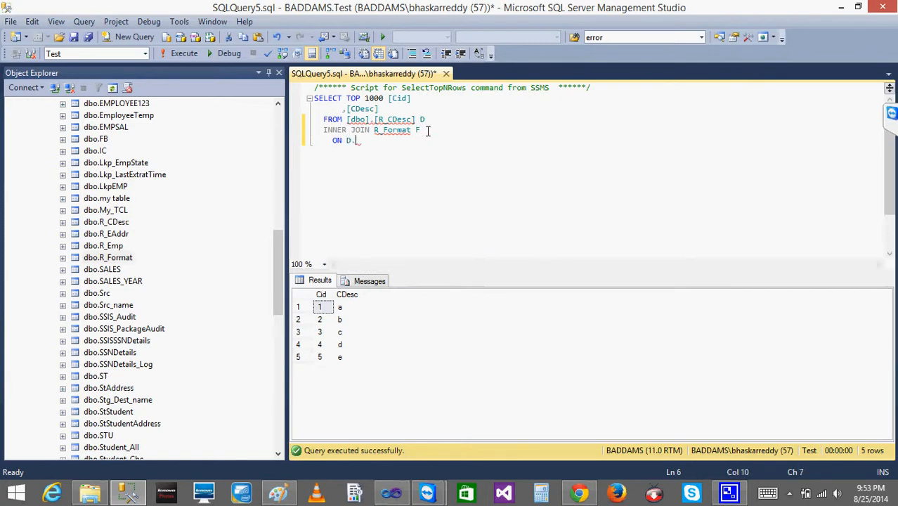
type("Cid=F.ID")
left_click(184, 54)
Step: Remove TOP 1000 from the SELECT clause and qualify the Cid and CDesc columns with the alias d
key("BackSpace")
key("BackSpace")
key("BackSpace")
key("BackSpace")
key("BackSpace")
key("BackSpace")
key("BackSpace")
key("BackSpace")
key("BackSpace")
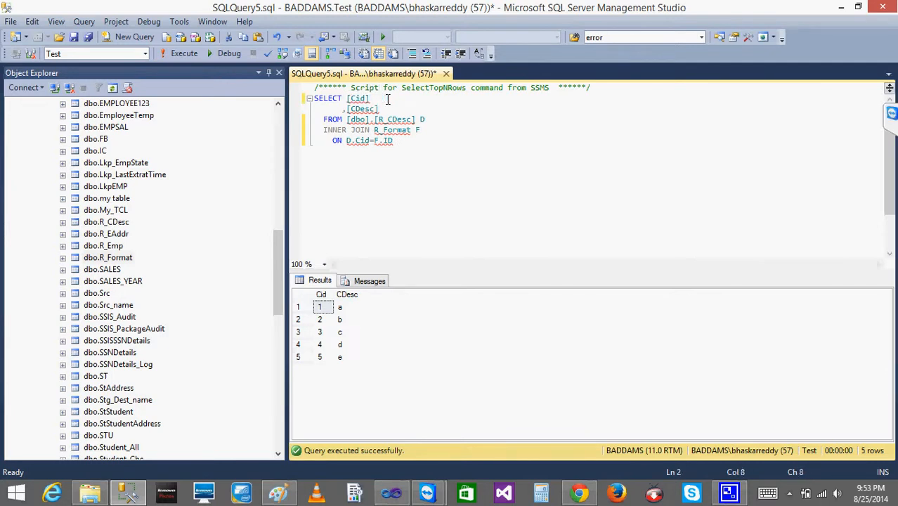
type("d.")
key("Down")
key("Left")
type("d.")
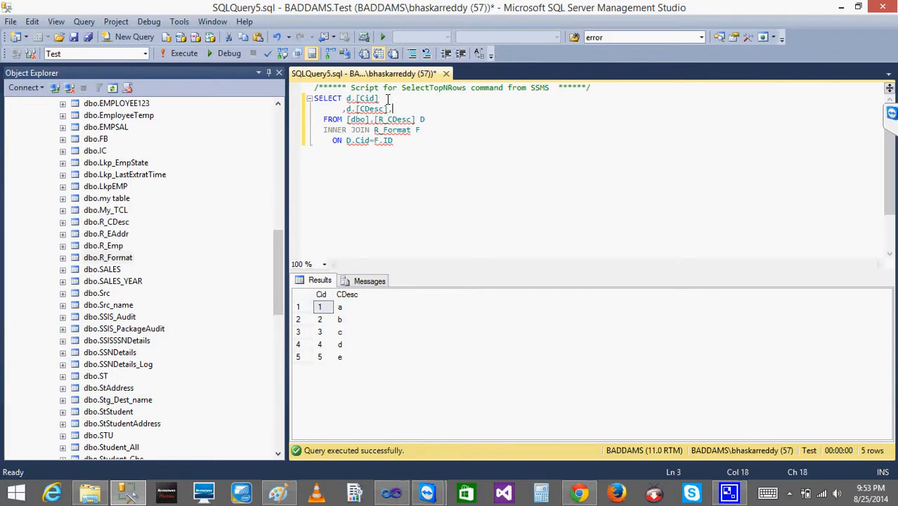
Step: Look up R_Format's column names, add F.FormatSIze to the SELECT list and execute the query
type("F.")
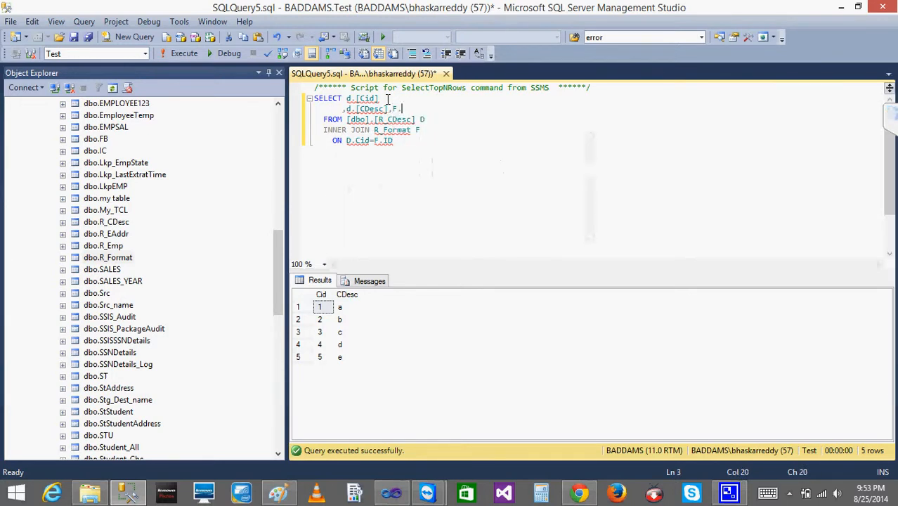
left_click(65, 259)
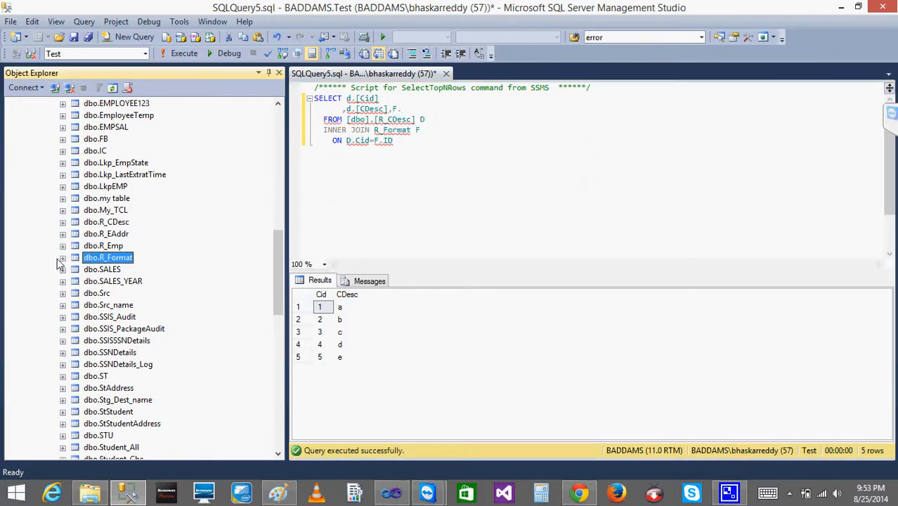
left_click(63, 259)
left_click(75, 270)
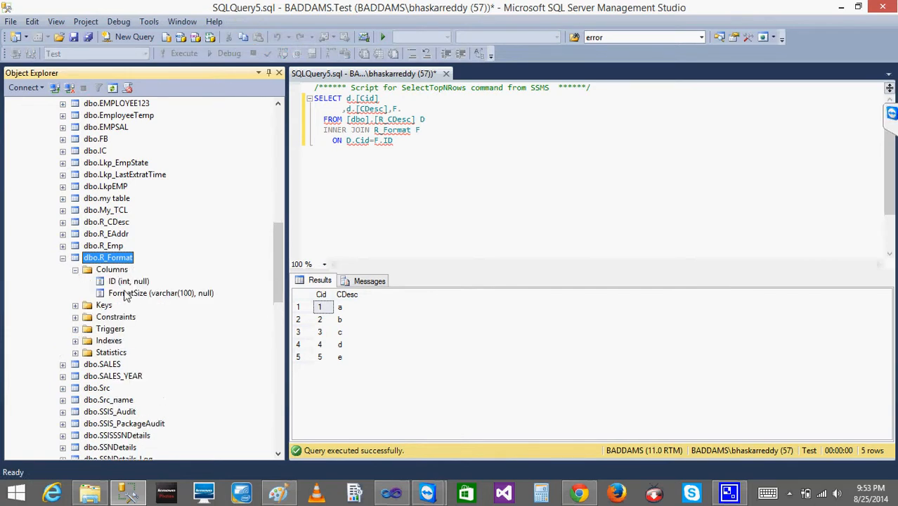
left_click(418, 110)
type("FormatSize")
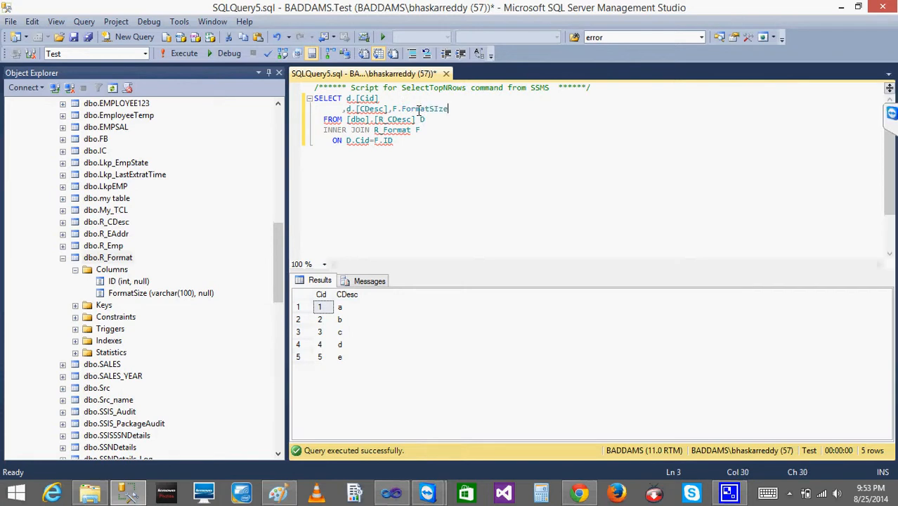
left_click(172, 54)
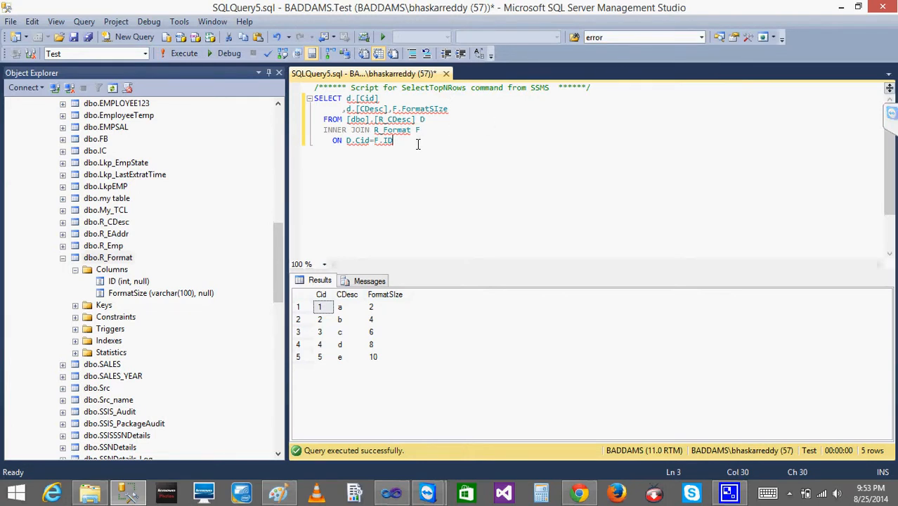
Step: Copy the joined SELECT query from Management Studio into the report's CDesc dataset, replacing its existing query, and refresh the fields
left_click_drag(418, 144, 314, 101)
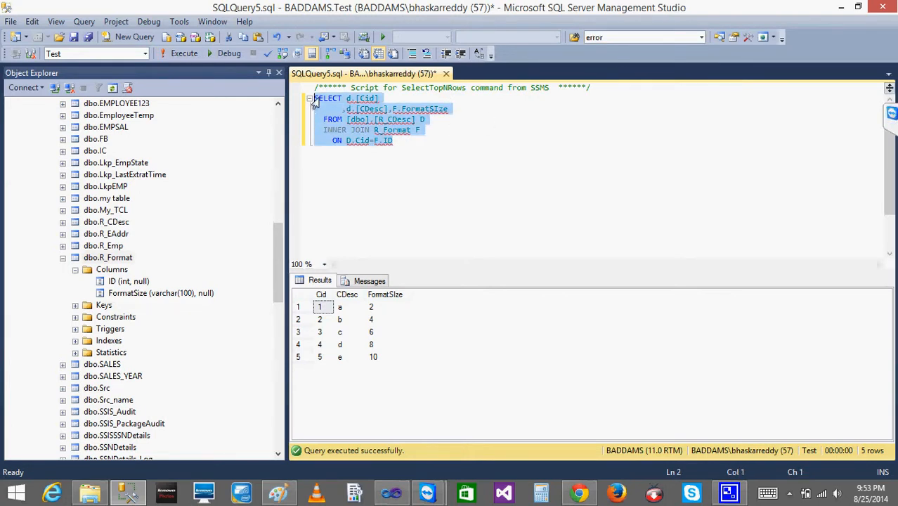
left_click(391, 492)
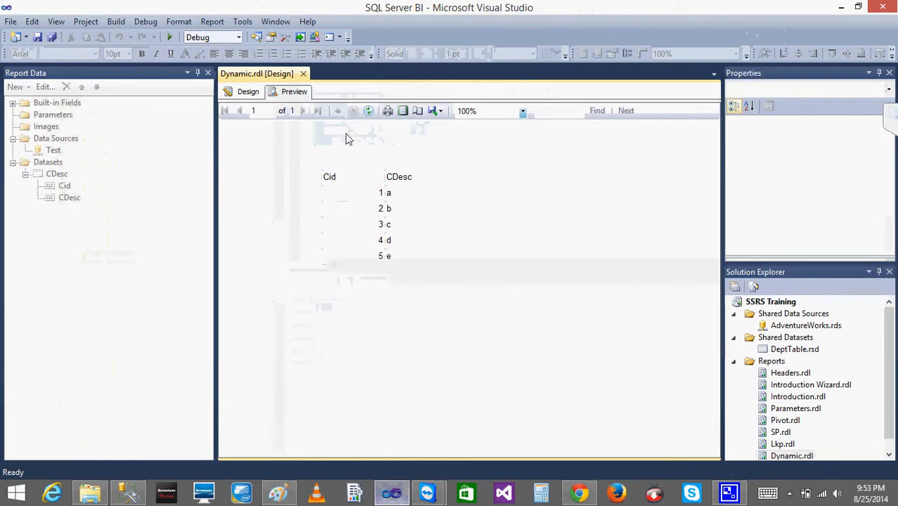
left_click(249, 92)
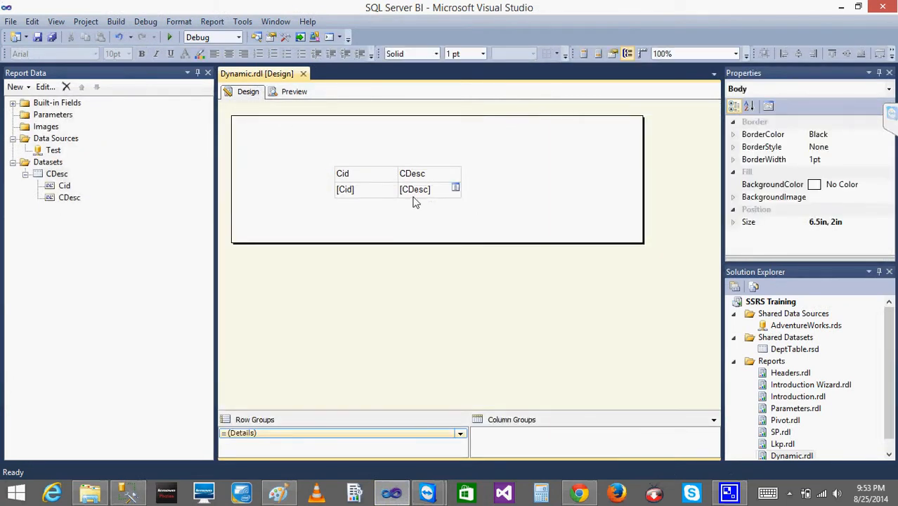
right_click(44, 176)
left_click(105, 244)
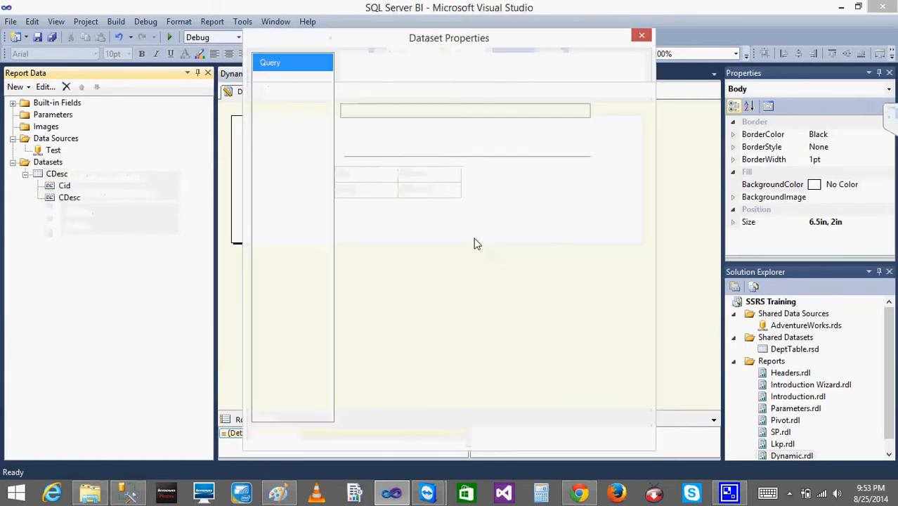
left_click(459, 258)
key("ctrl+a")
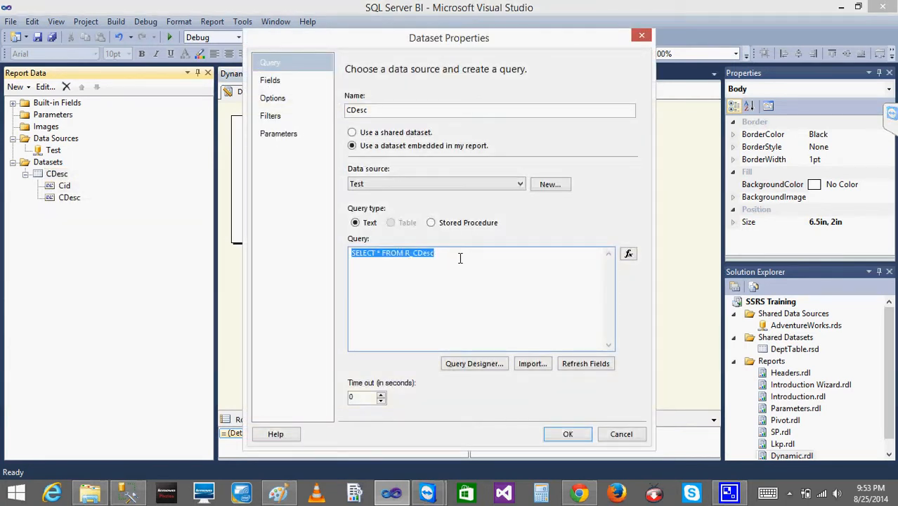
type("SELECT d.[Cid]     ,d.[CDesc],F.FormatSize   FROM [dbo].[R_CDesc] D   INNER JOIN R_Format F           ON D.Cid=F.ID")
left_click(581, 366)
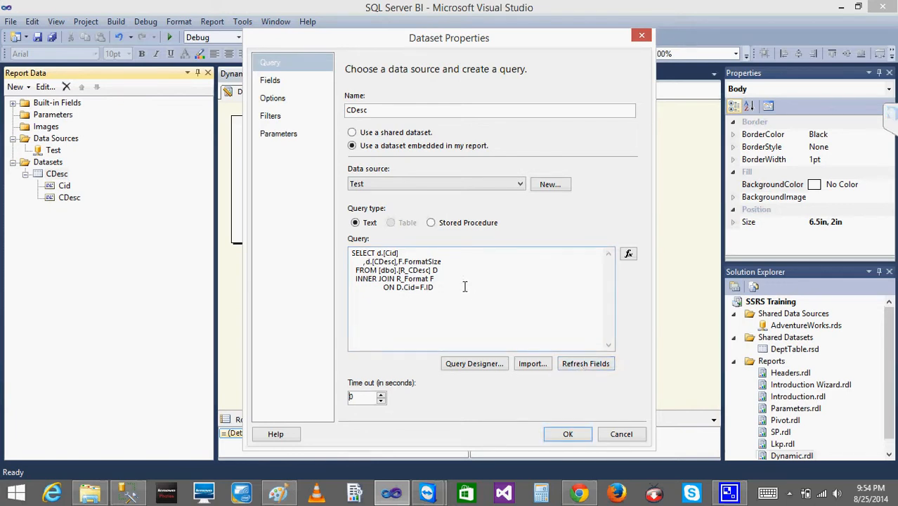
Step: Examine the pasted CDesc dataset query in the Query Designer and leave it without applying changes
left_click_drag(463, 287, 338, 250)
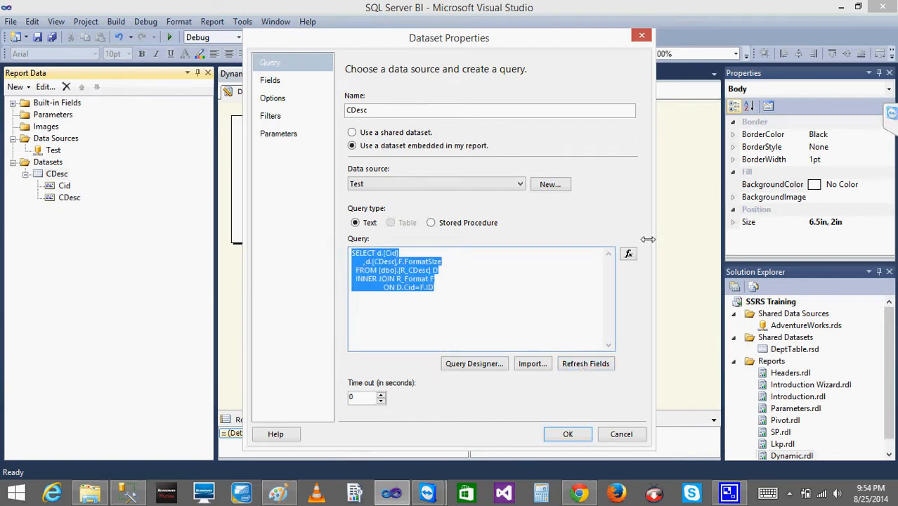
left_click(478, 364)
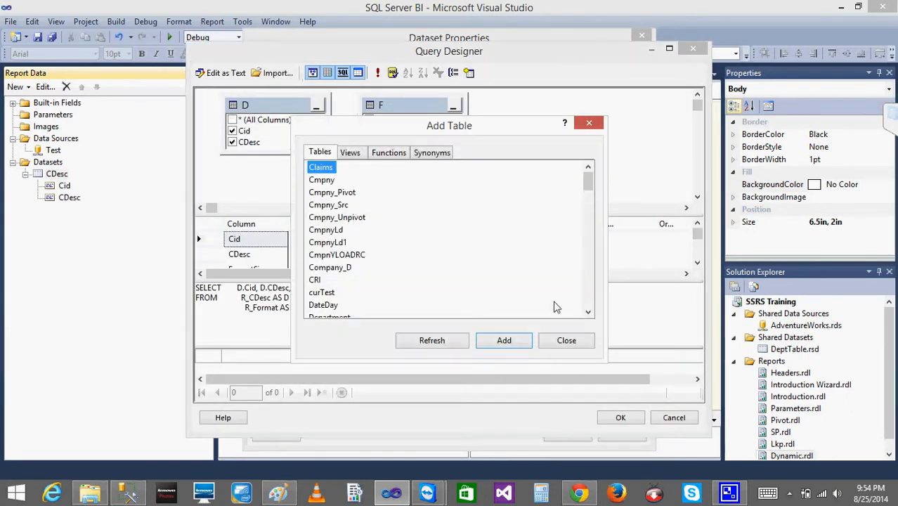
left_click(565, 342)
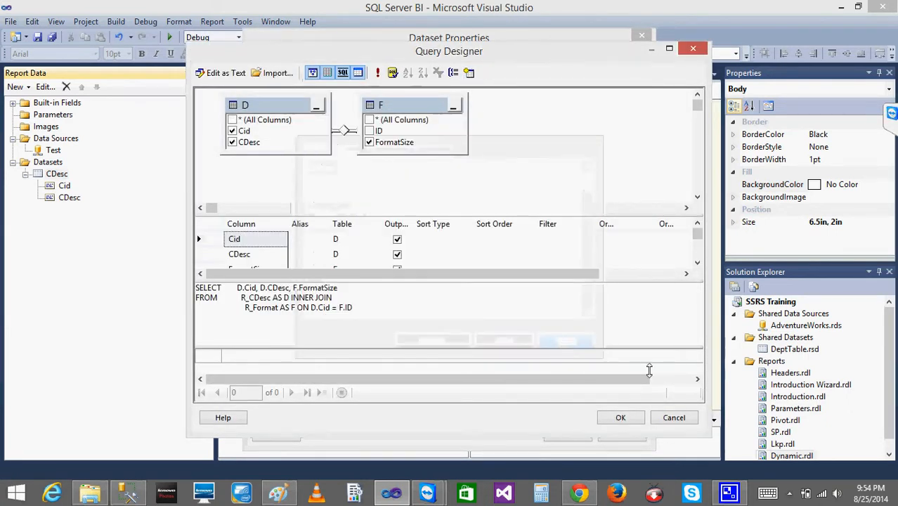
left_click(680, 424)
left_click(520, 295)
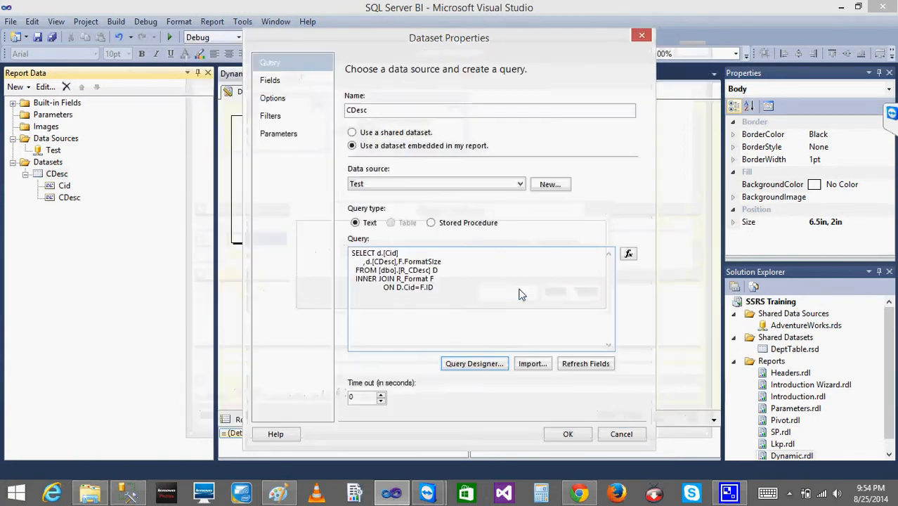
Step: Clear the dataset's query text and add the R_CDesc and R_Format tables in the Query Designer
left_click_drag(466, 283, 349, 245)
key("Delete")
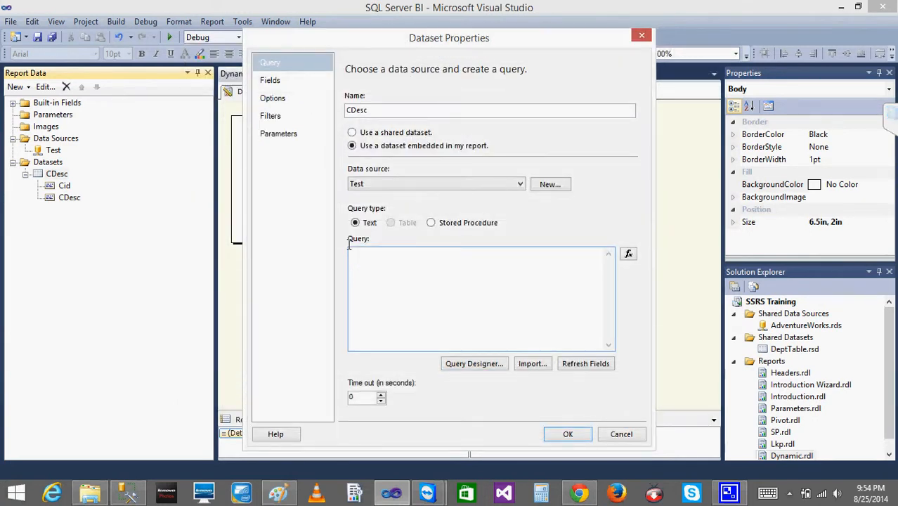
left_click(461, 369)
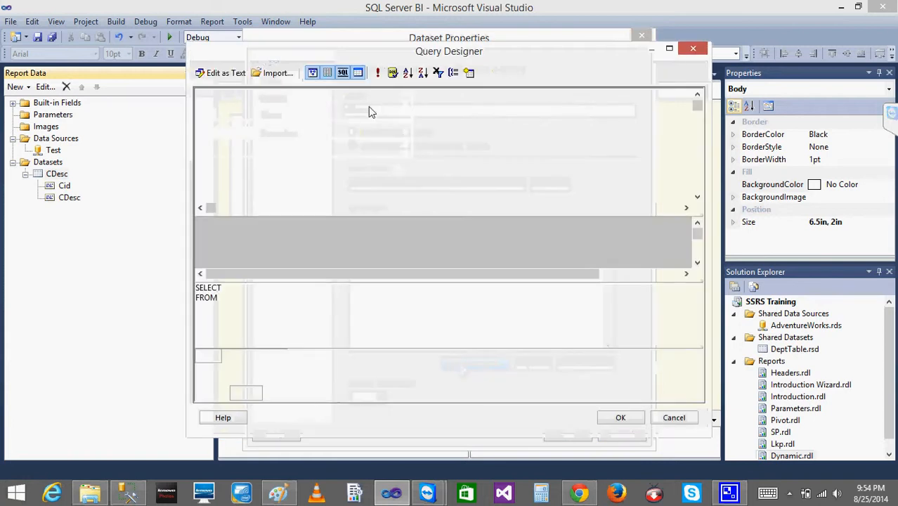
left_click(469, 72)
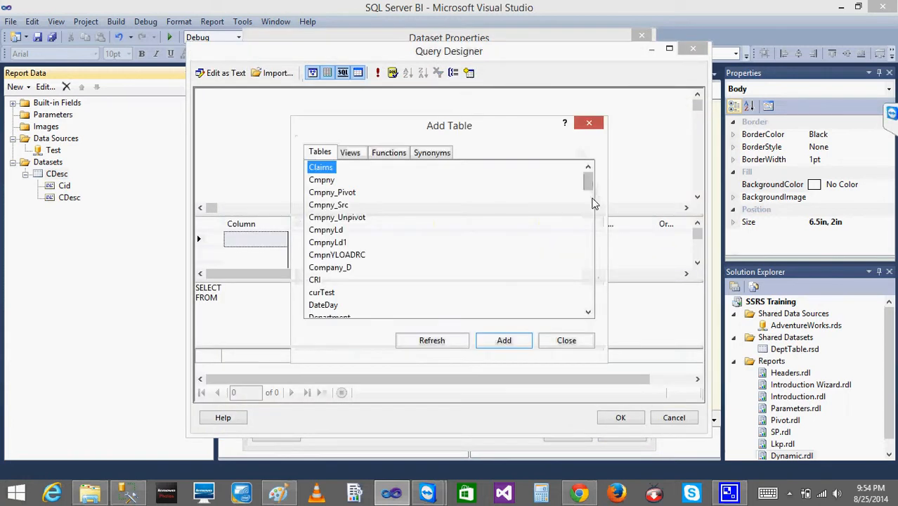
left_click_drag(585, 184, 580, 237)
left_click(325, 192)
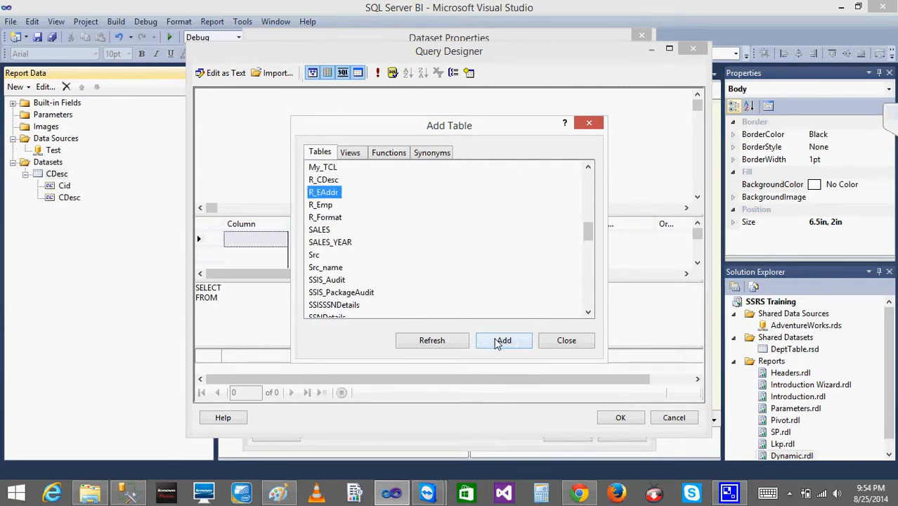
left_click(325, 180)
left_click(506, 341)
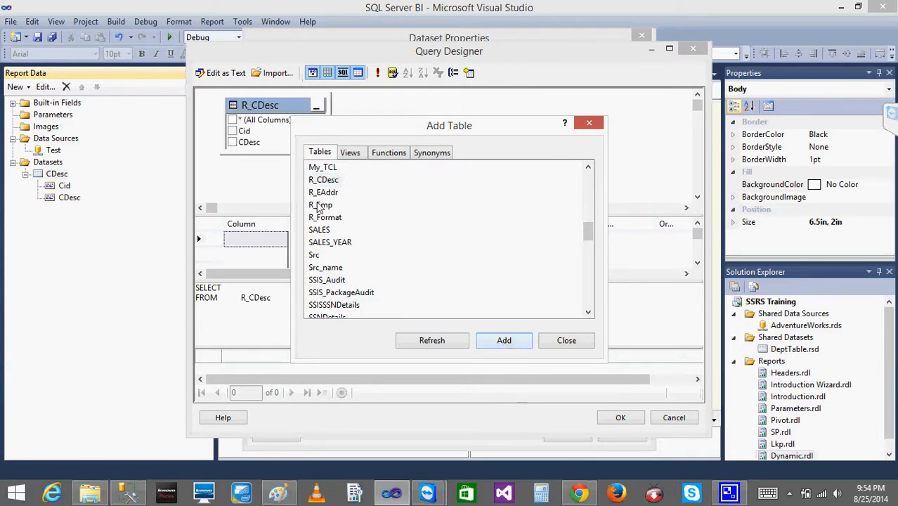
left_click(325, 217)
left_click(506, 341)
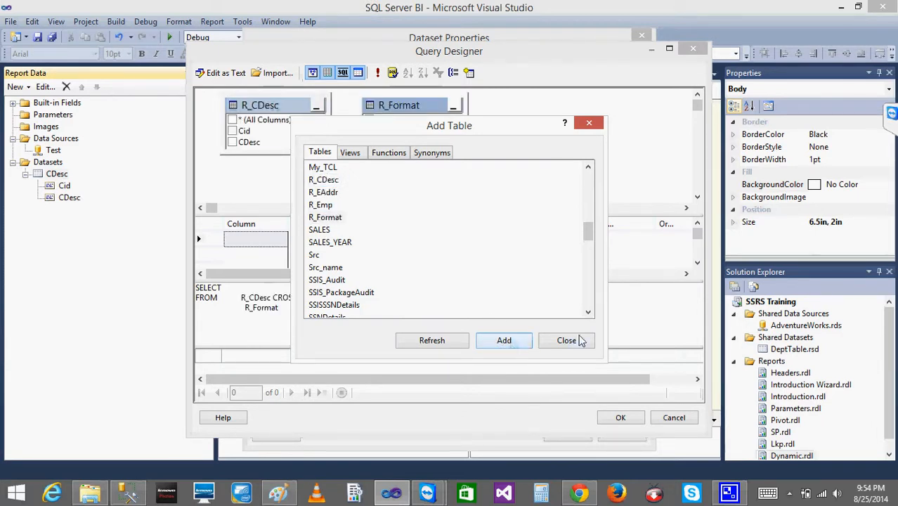
left_click(567, 340)
Step: Join R_CDesc.Cid to R_Format.ID, output Cid, CDesc and FormatSize, and apply the query to the CDesc dataset
left_click_drag(248, 132, 379, 135)
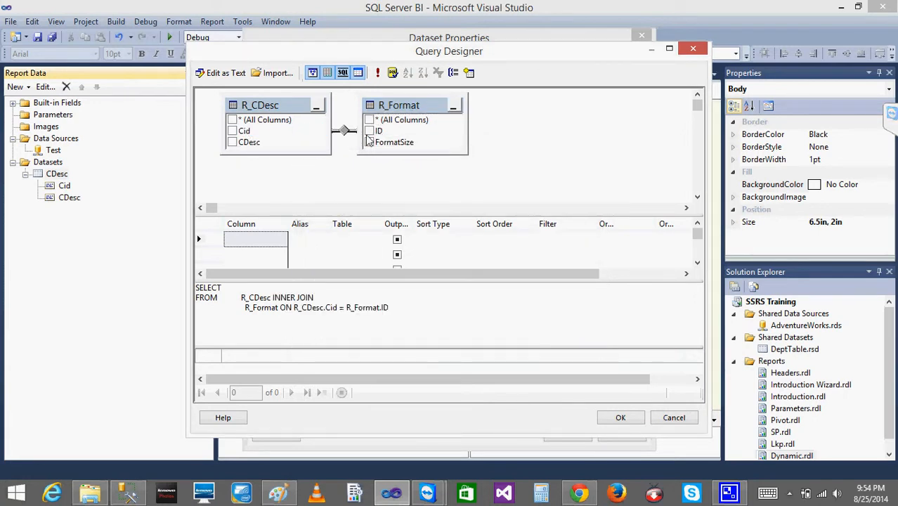
left_click(232, 132)
left_click(233, 142)
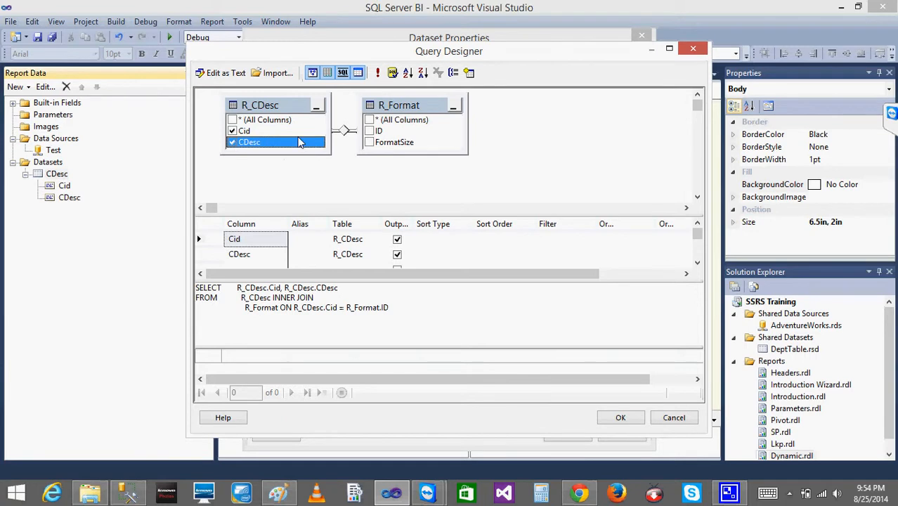
left_click(371, 145)
left_click(371, 143)
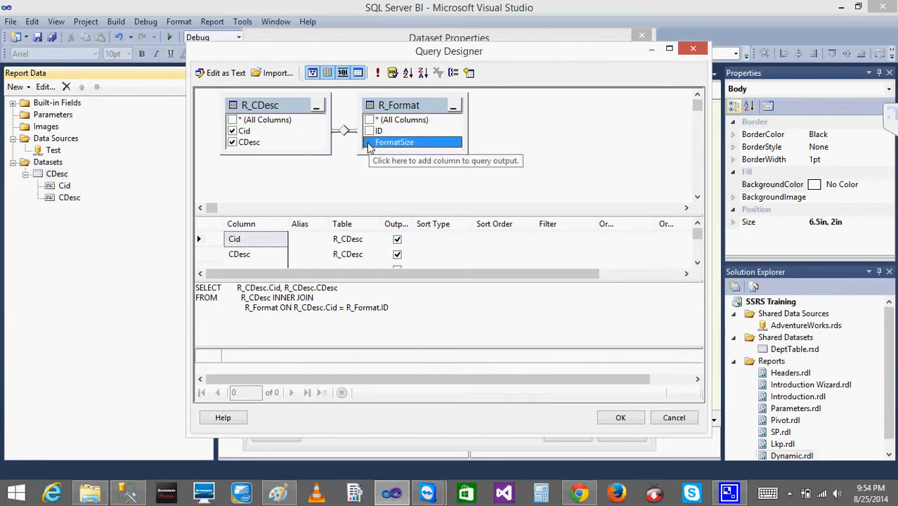
left_click(423, 320)
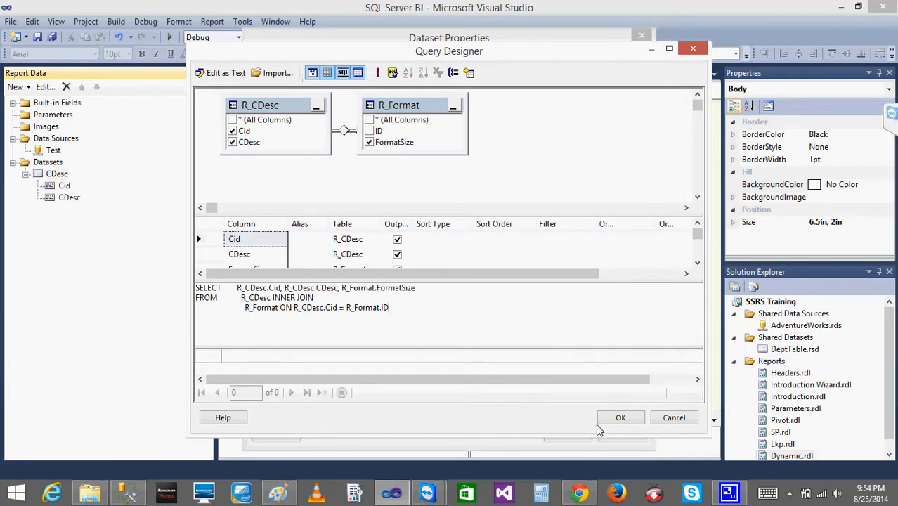
left_click(619, 420)
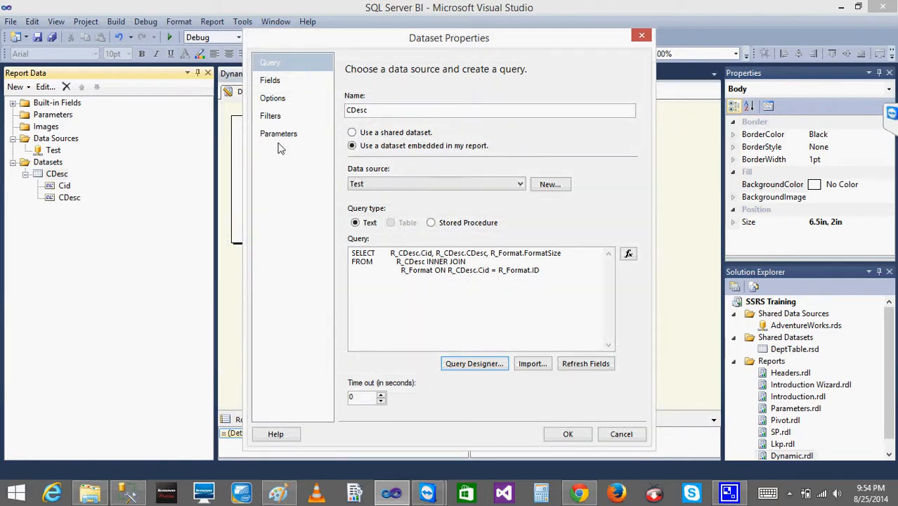
left_click(566, 435)
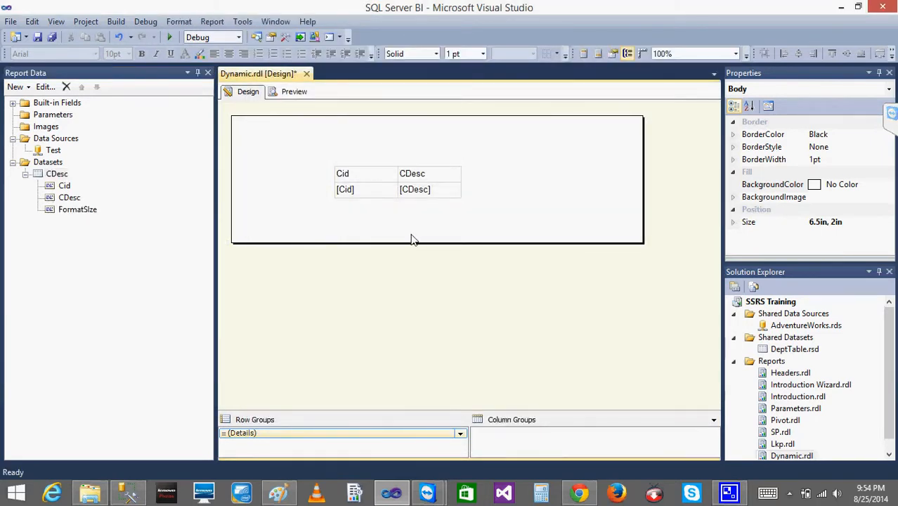
Step: Open the alignment and padding options in the properties of the [CDesc] detail text box
left_click(437, 198)
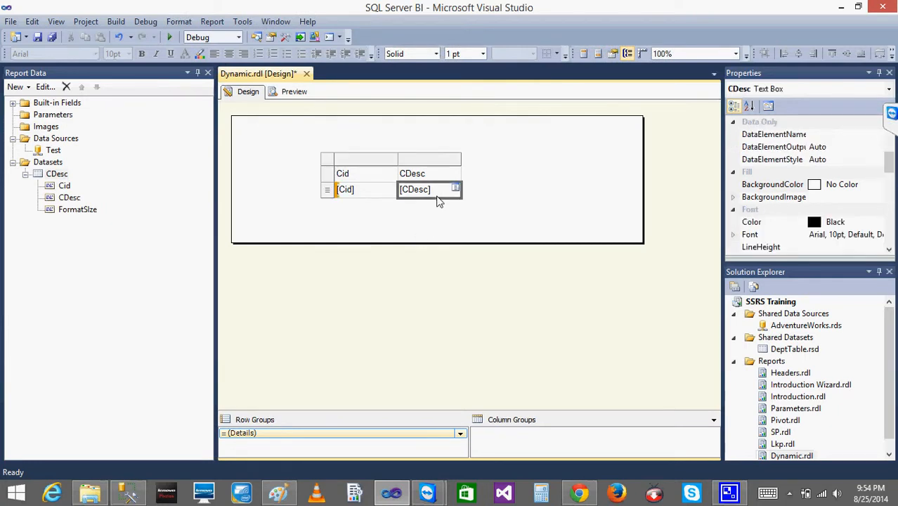
right_click(437, 197)
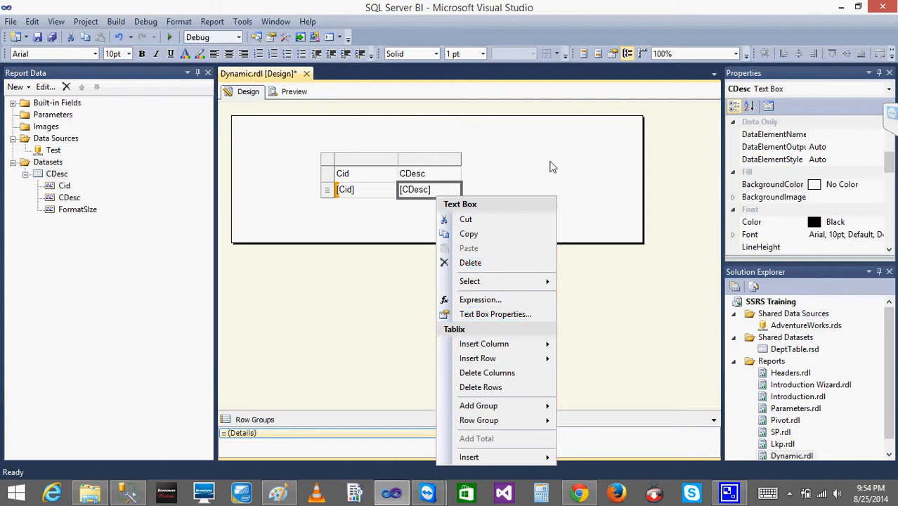
left_click(495, 314)
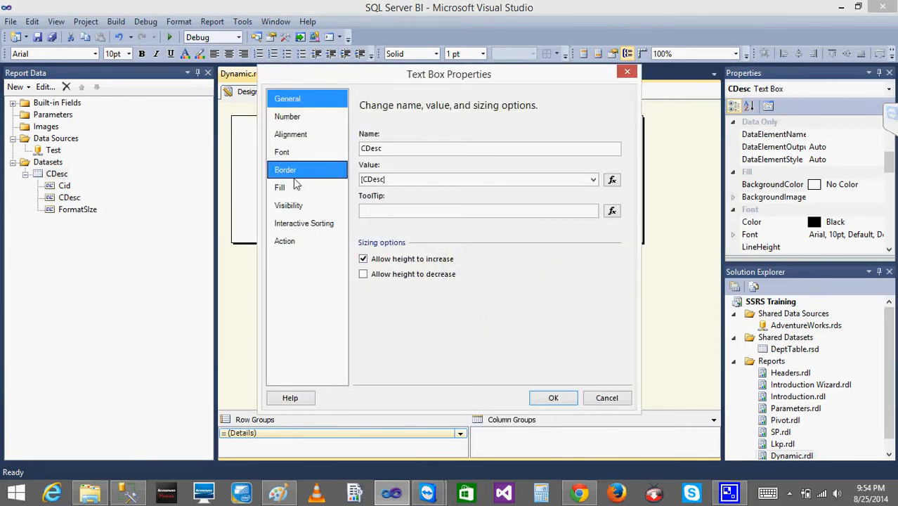
left_click(291, 153)
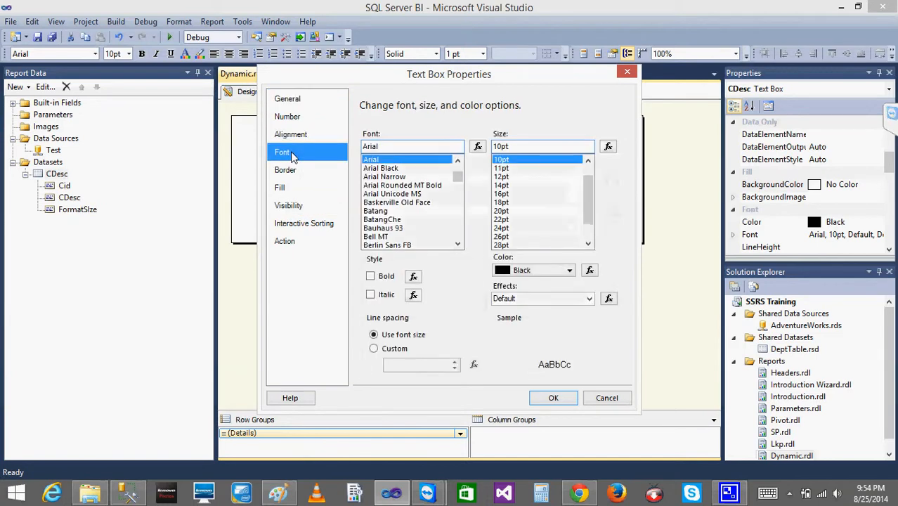
left_click(292, 141)
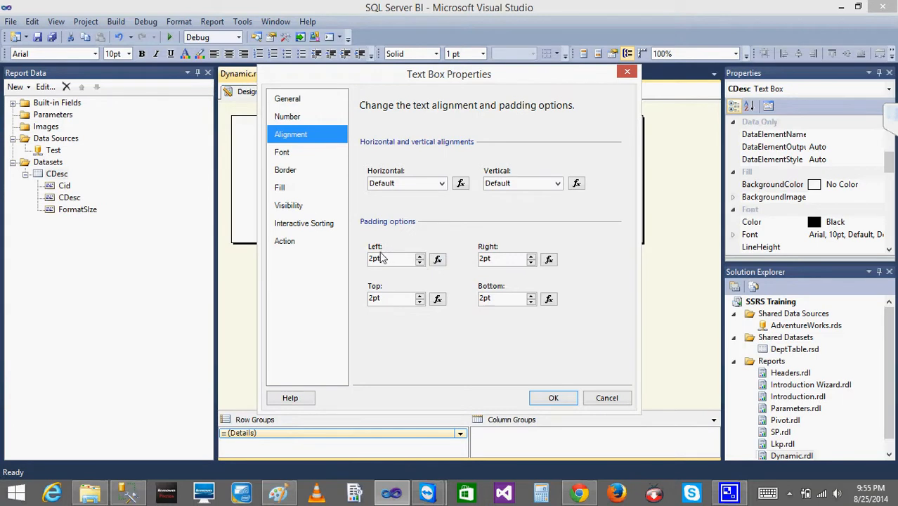
left_click(437, 259)
left_click(313, 121)
key("BackSpace")
key("BackSpace")
key("BackSpace")
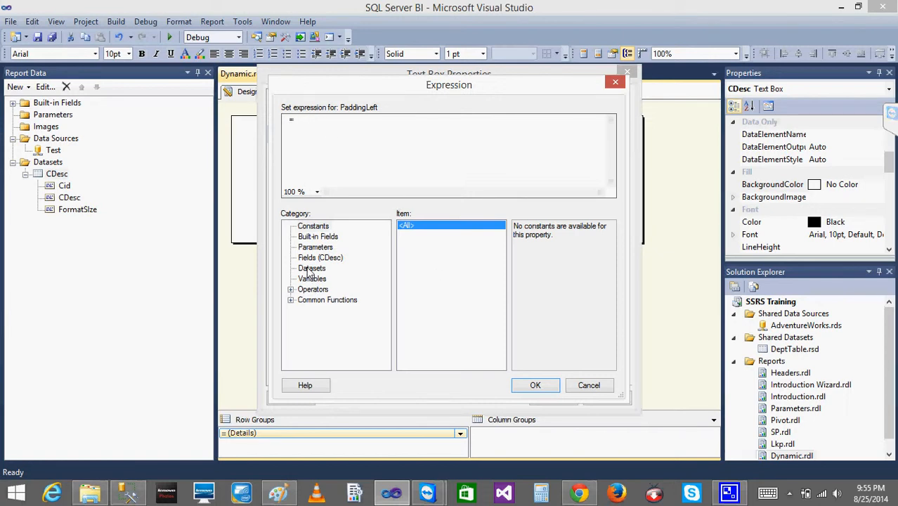
left_click(582, 385)
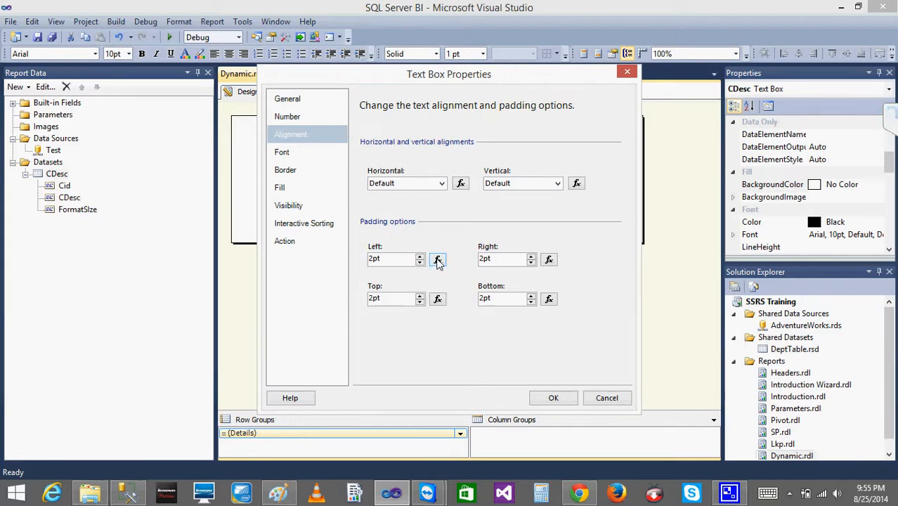
Step: Set the [CDesc] text box's left padding expression to =Fields!FormatSIze.Value, apply the properties and preview the report
left_click(438, 261)
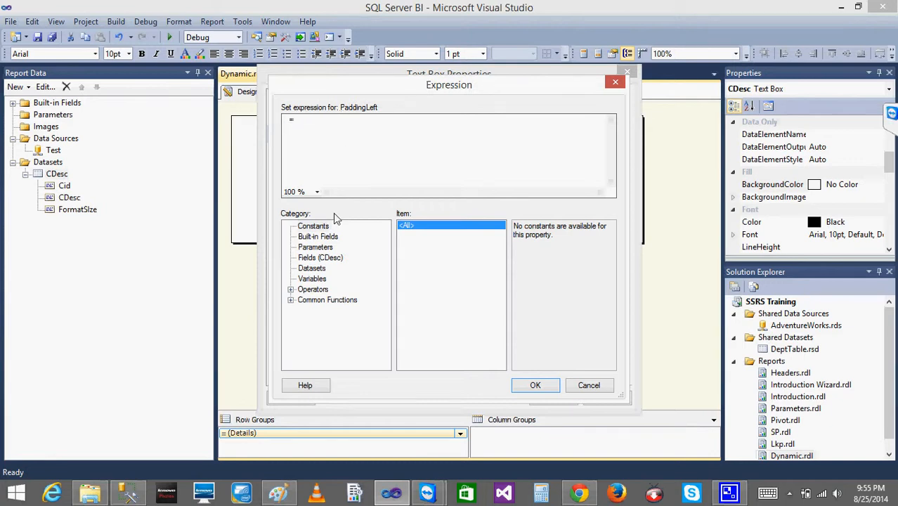
left_click(317, 258)
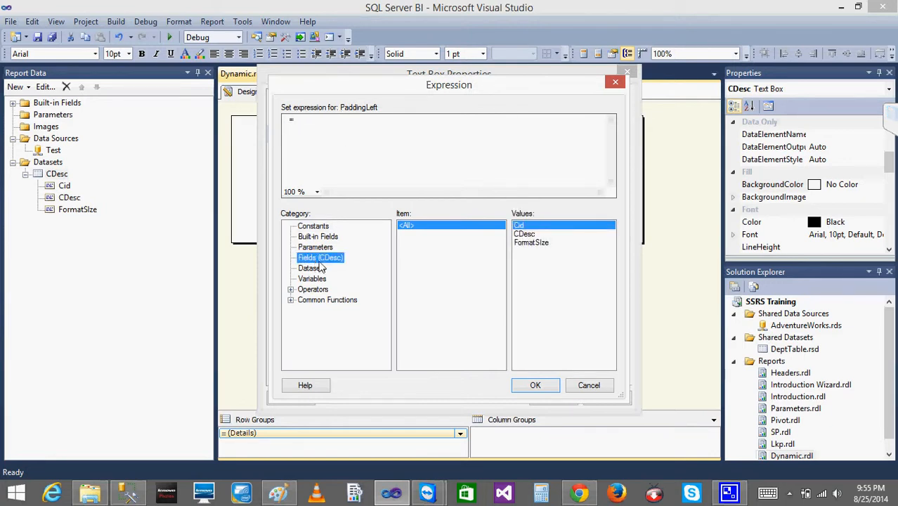
double_click(537, 243)
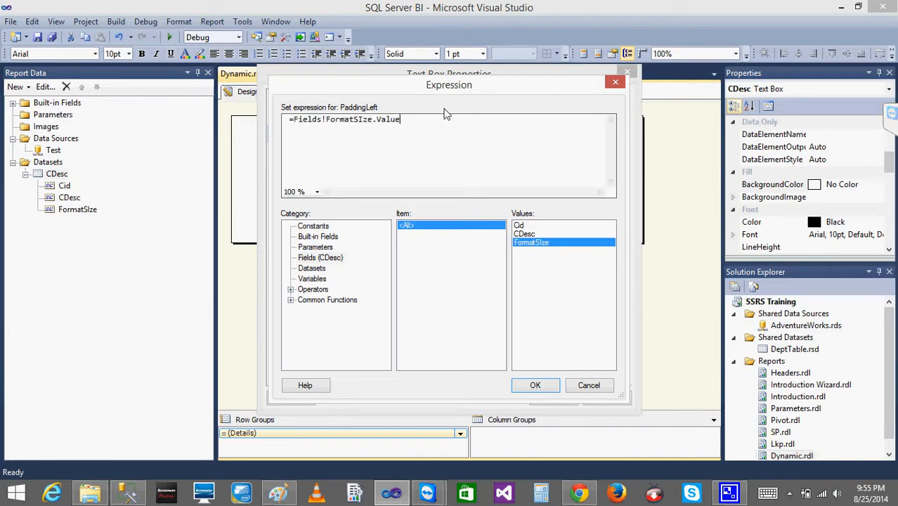
left_click(535, 385)
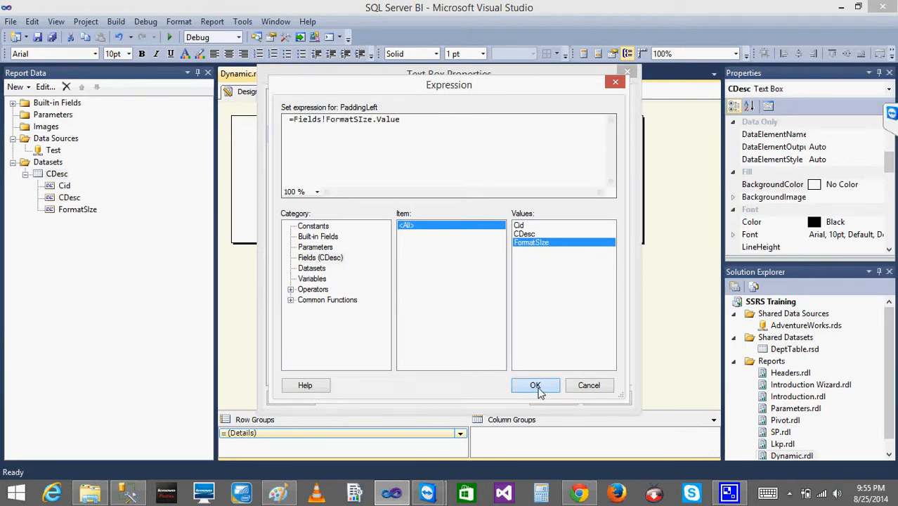
left_click(553, 398)
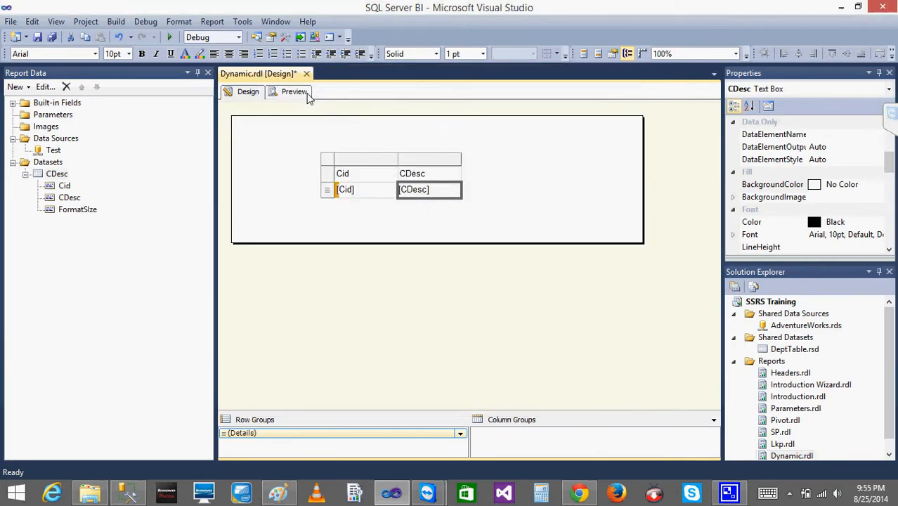
left_click(302, 92)
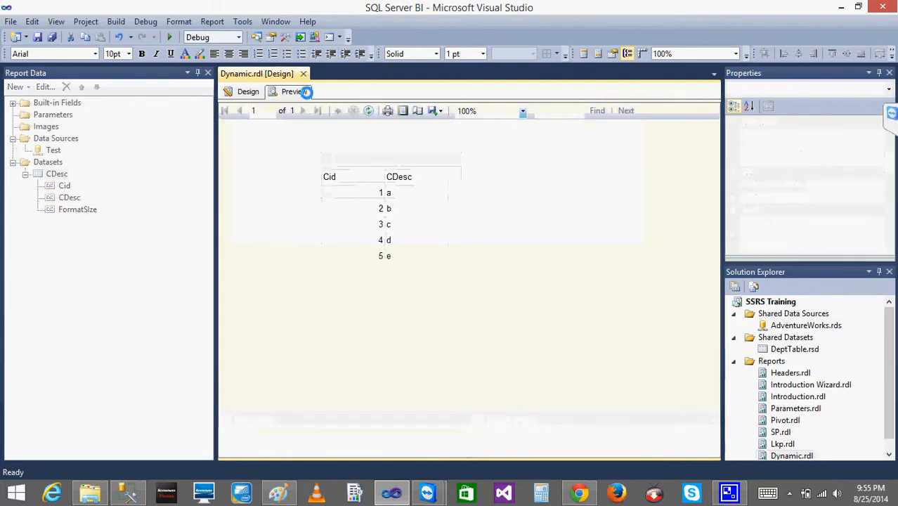
Step: Refresh the report preview, return to the design and open the alignment and padding options of the [CDesc] detail text box
left_click(369, 113)
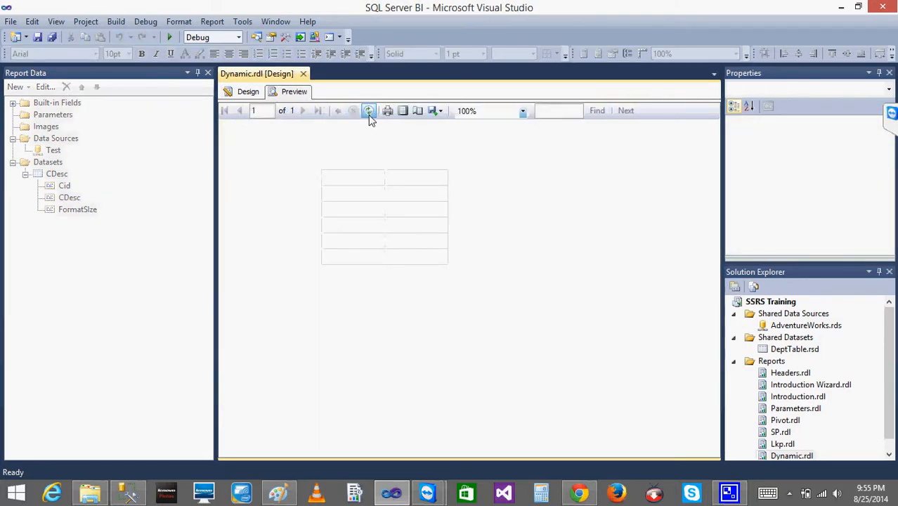
left_click(248, 92)
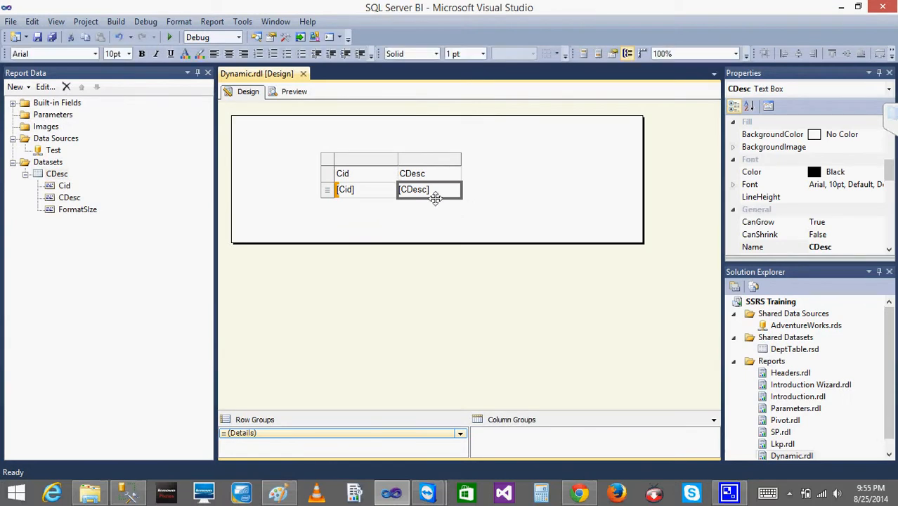
left_click(431, 194)
right_click(424, 194)
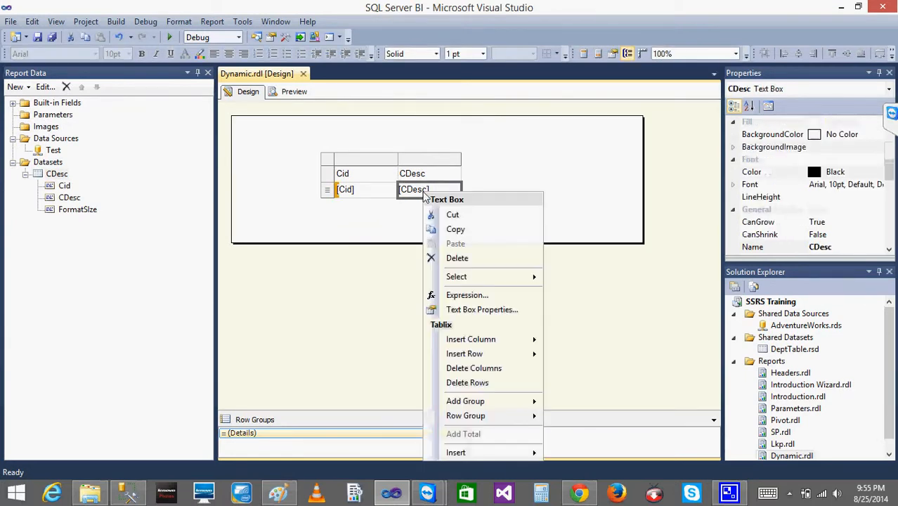
left_click(503, 310)
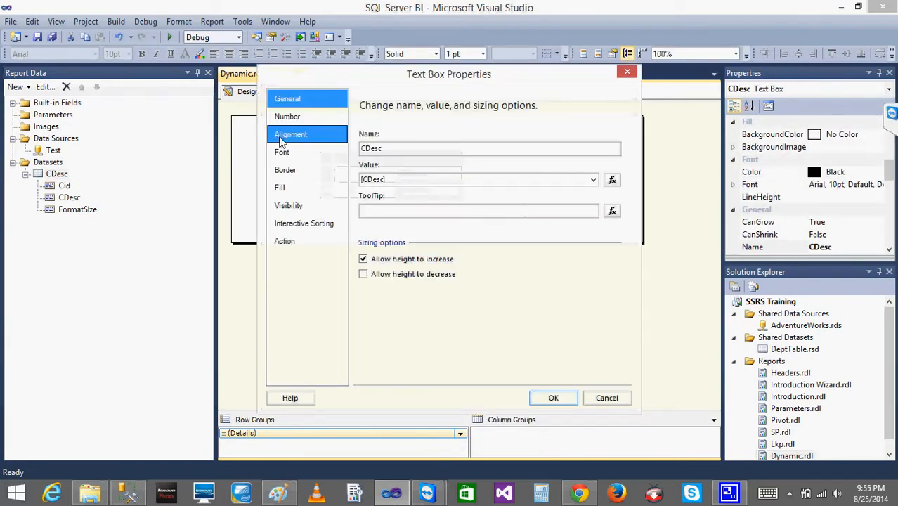
left_click(292, 136)
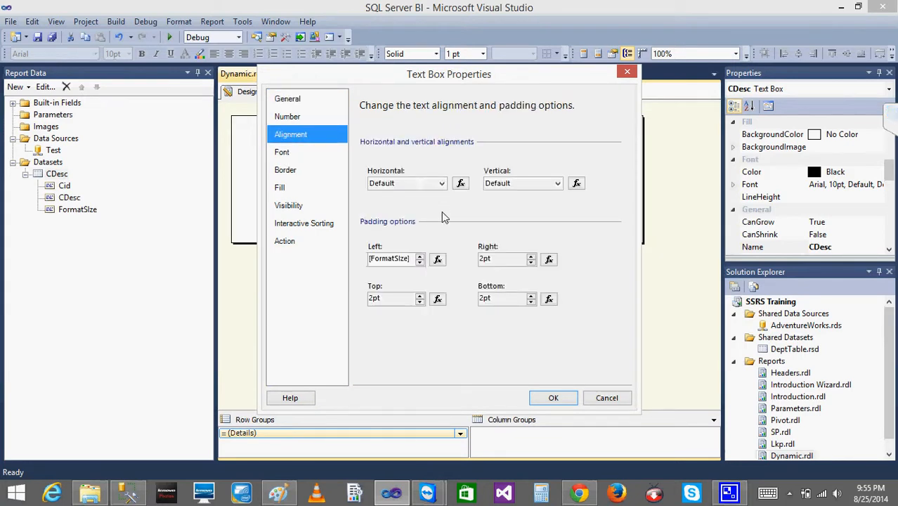
Step: Change the [CDesc] text box's left padding expression to =Fields!FormatSIze.Value+"pt" and apply the properties
left_click(437, 259)
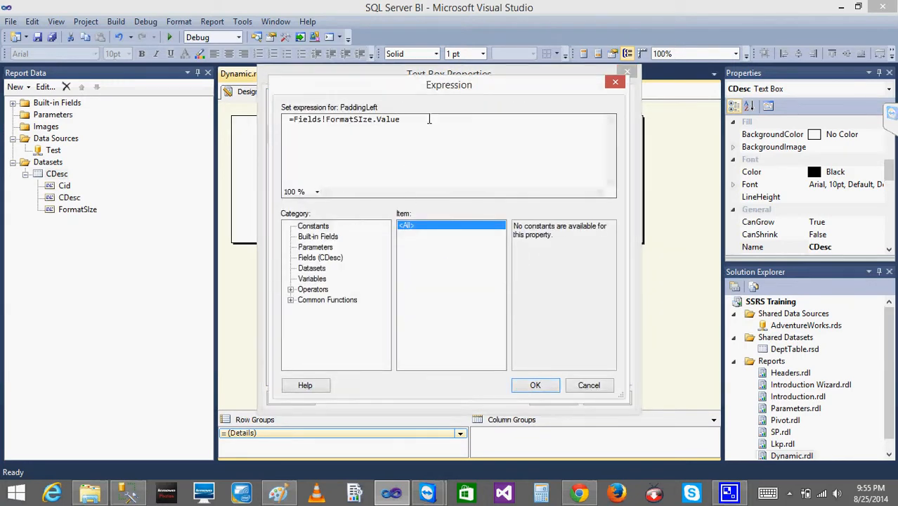
key("Return")
type("=")
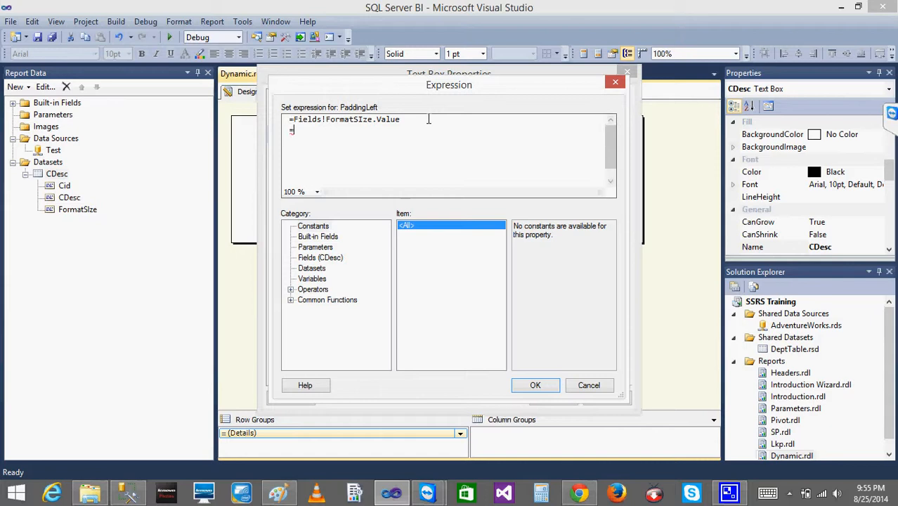
key("BackSpace")
key("BackSpace")
type("\"")
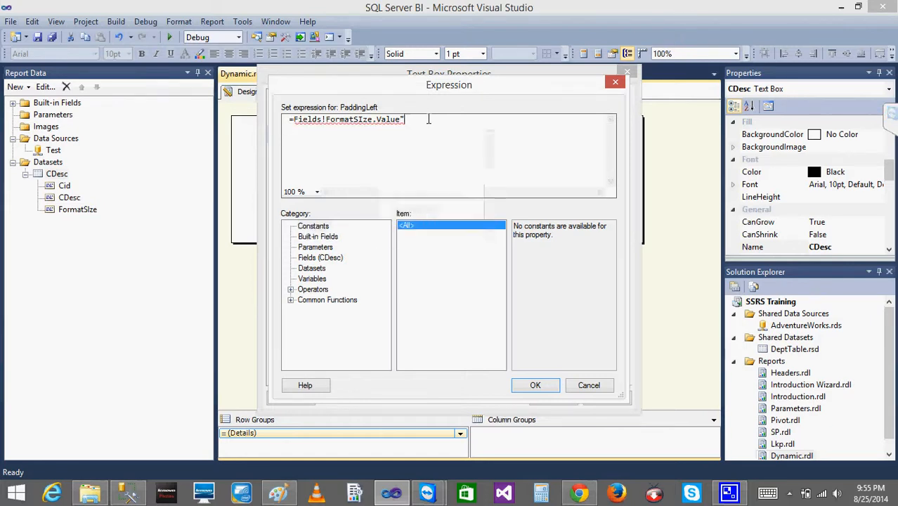
key("BackSpace")
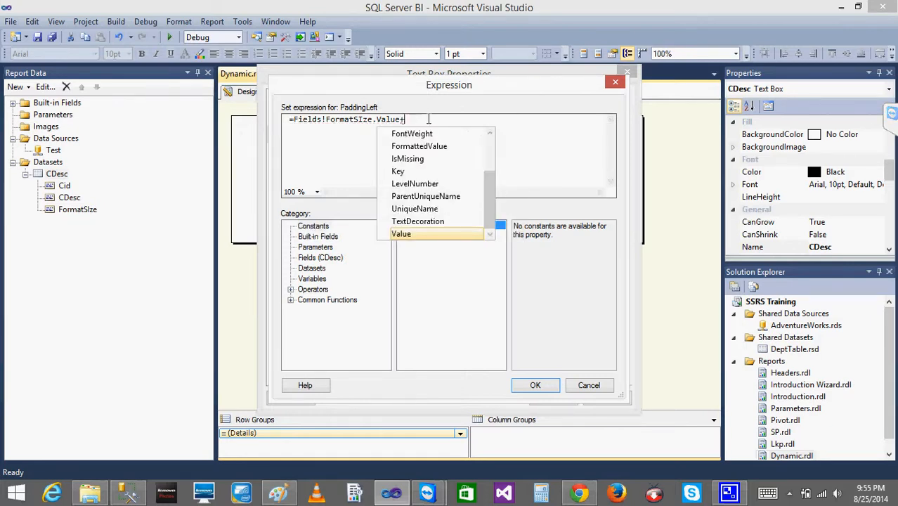
key("Escape")
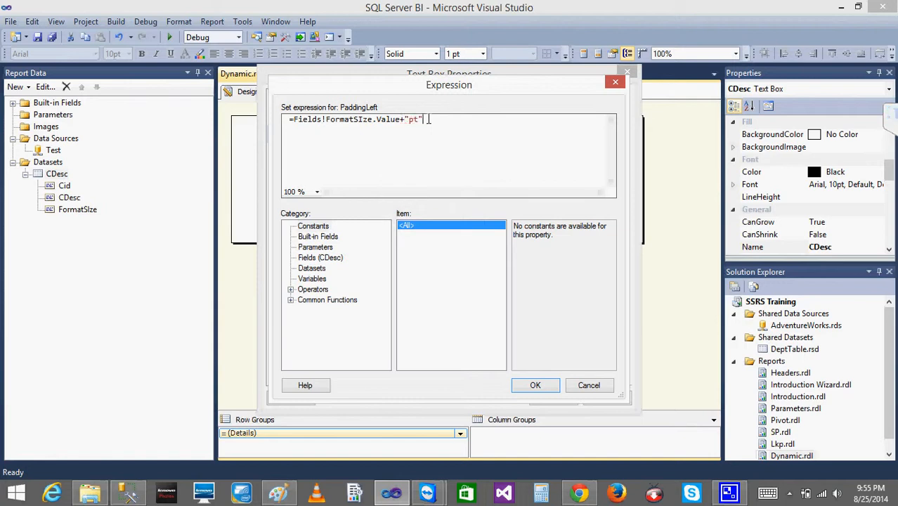
left_click(537, 385)
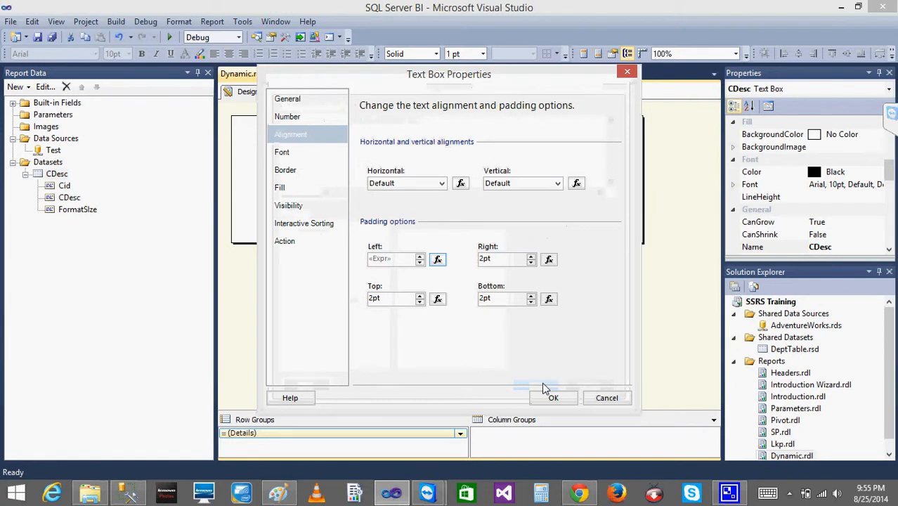
left_click(550, 399)
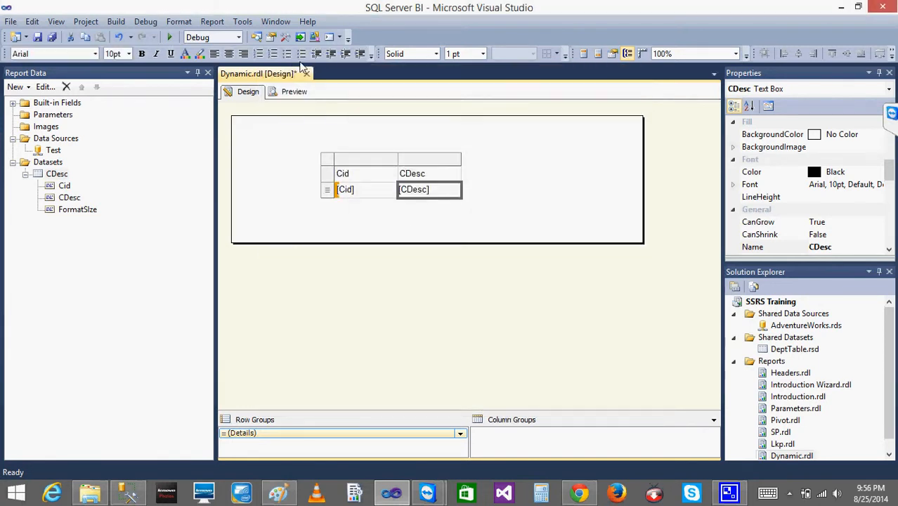
Step: Preview the report, dismiss the error list and return to the design
left_click(290, 93)
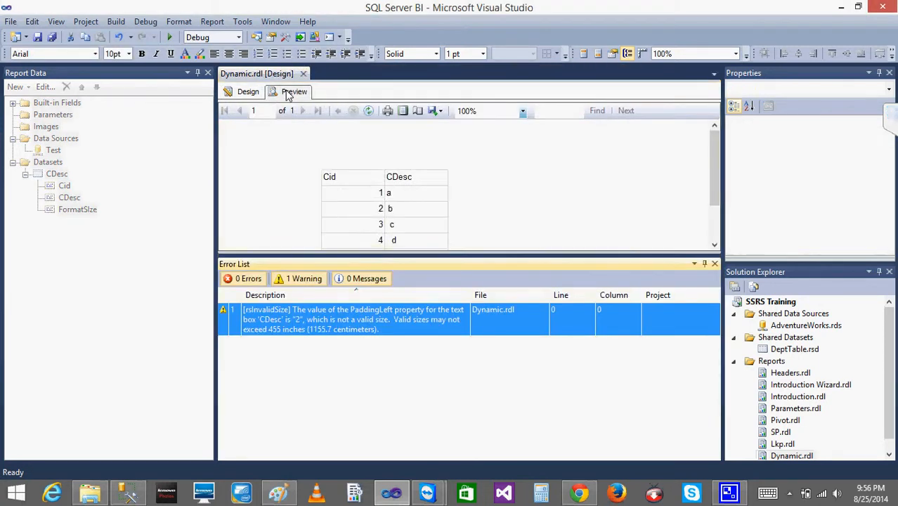
left_click(715, 265)
left_click(248, 92)
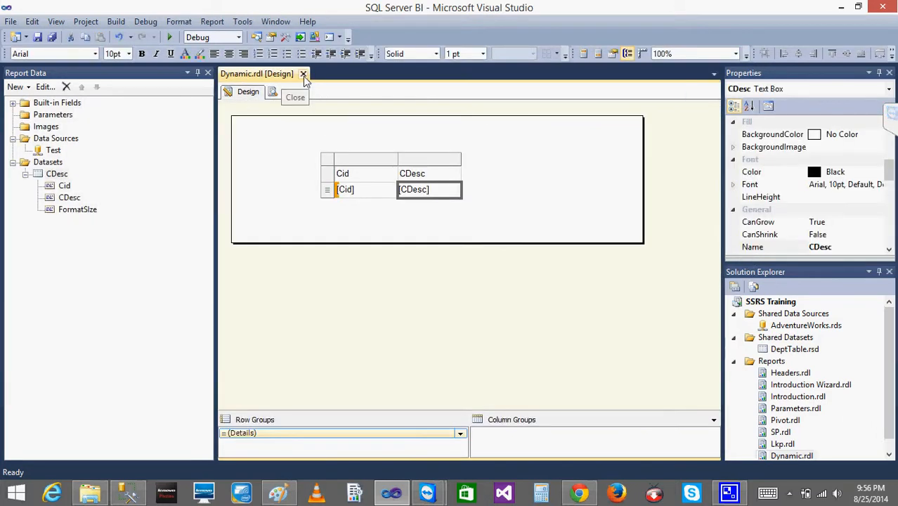
Step: Close and reopen Dynamic.rdl, and preview it again with the error list dismissed
left_click(303, 75)
double_click(783, 448)
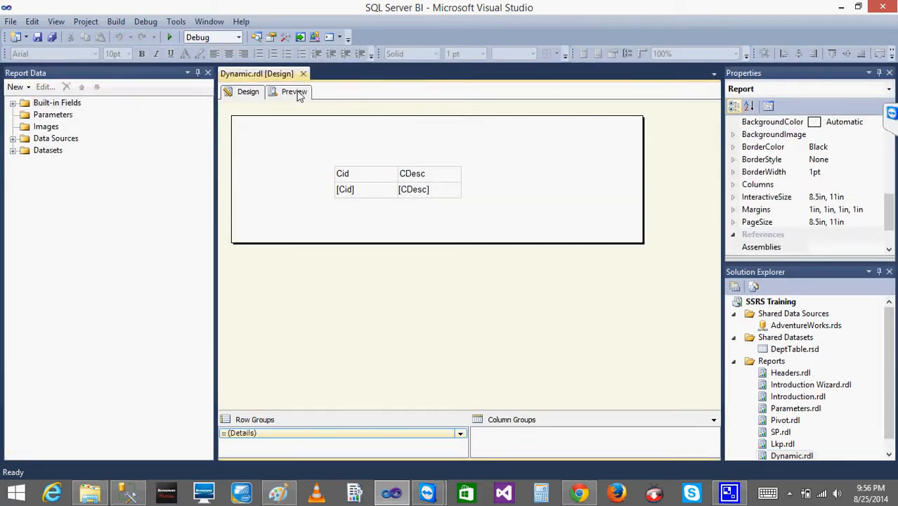
left_click(295, 92)
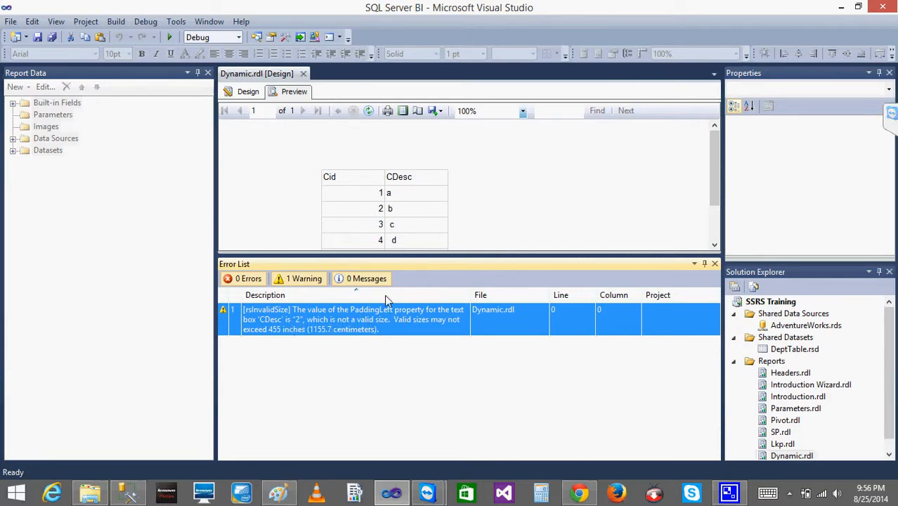
left_click(714, 265)
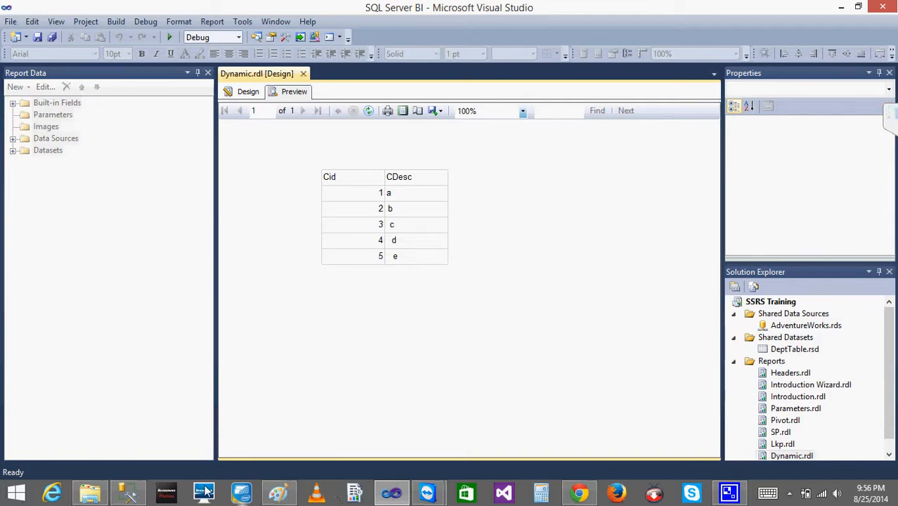
Step: Switch to SQL Server Management Studio and check the data type of the FormatSize column in dbo.R_Format
left_click(119, 496)
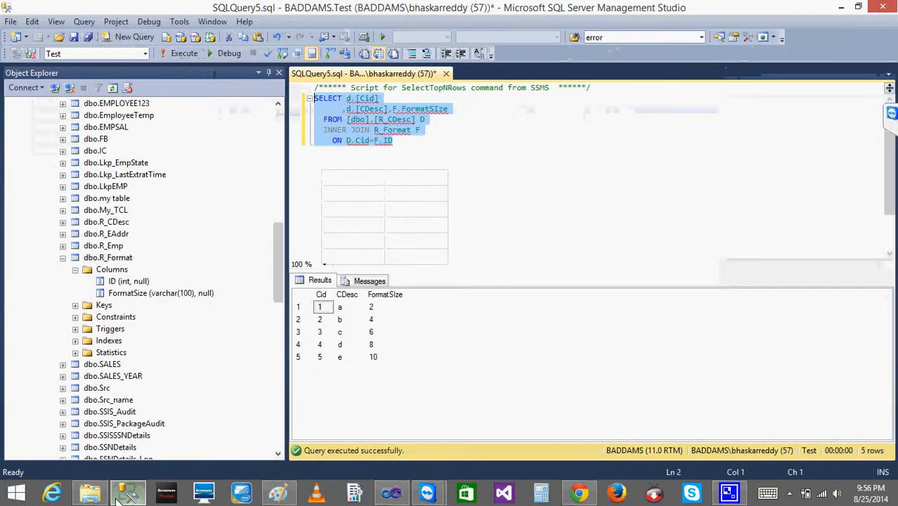
left_click(114, 294)
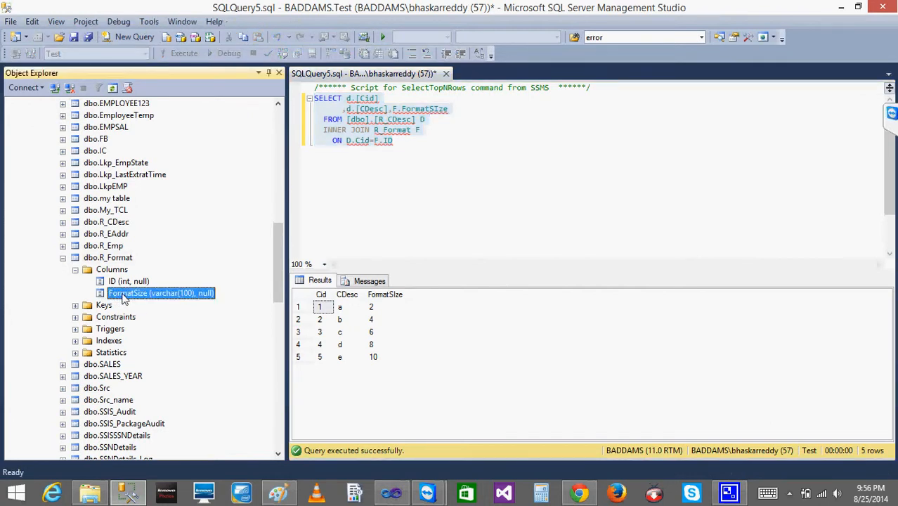
left_click(123, 296)
key("Escape")
left_click(159, 297)
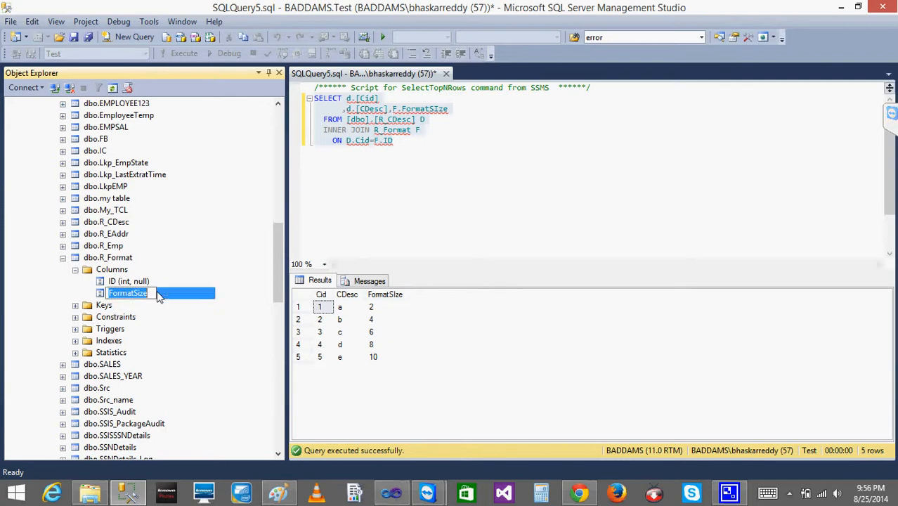
left_click(473, 188)
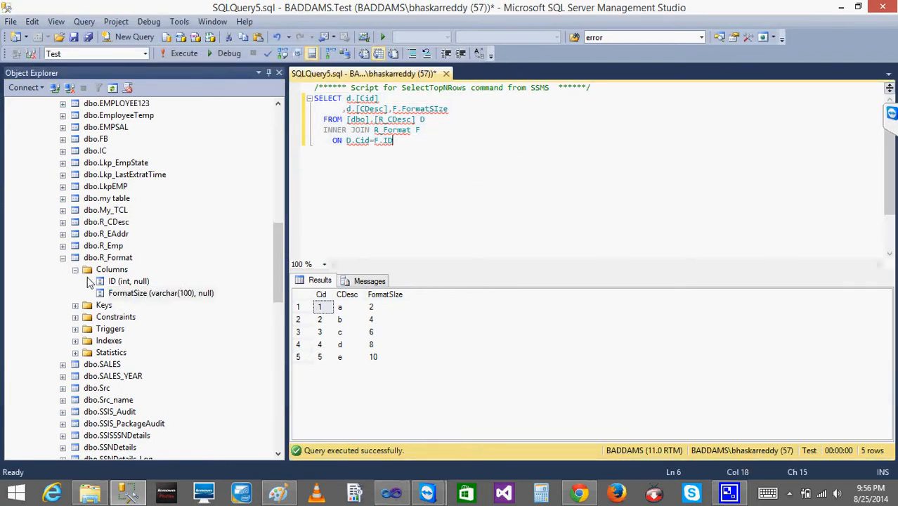
left_click(177, 296)
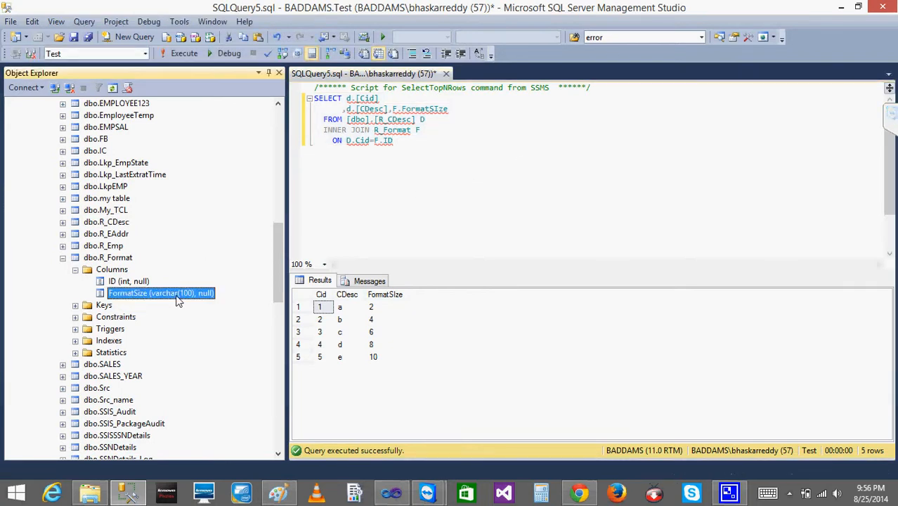
left_click(435, 204)
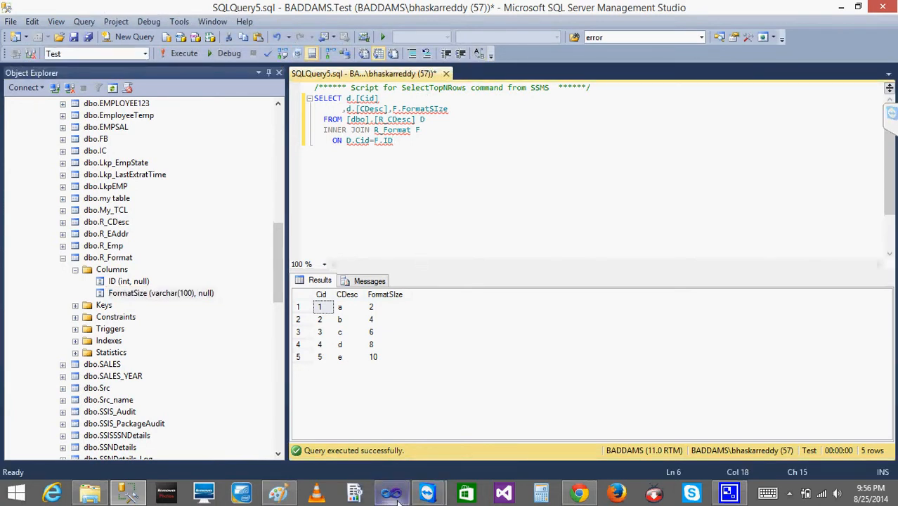
Step: Switch back to Visual Studio, review the "pt" suffix in the [CDesc] text box's left padding expression, and preview the report again
left_click(392, 493)
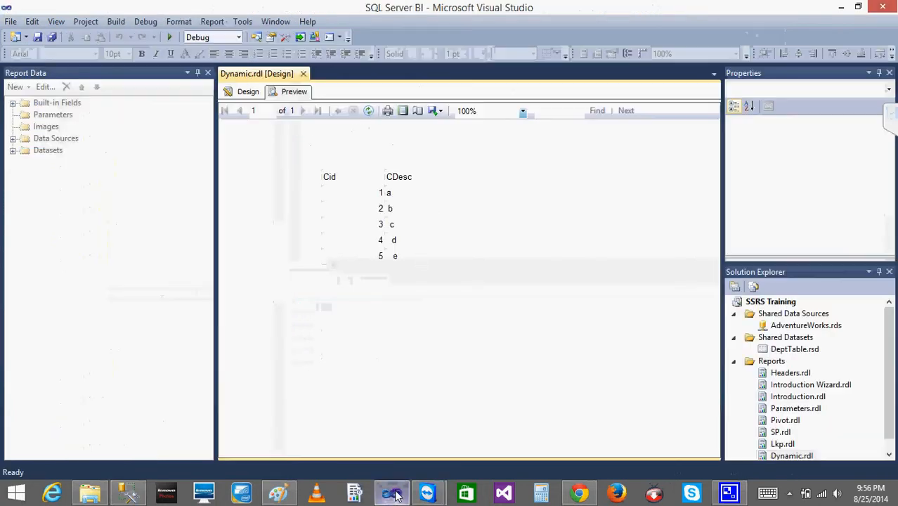
left_click(239, 94)
right_click(436, 196)
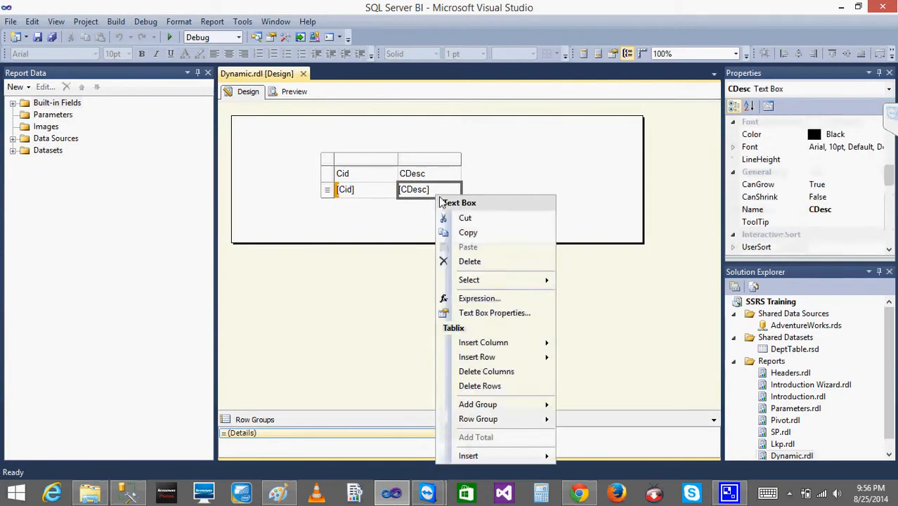
left_click(510, 317)
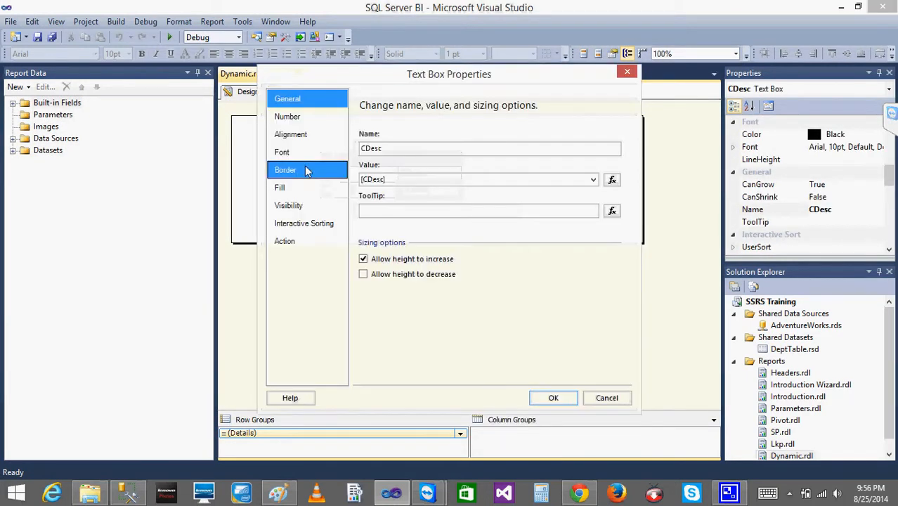
left_click(288, 138)
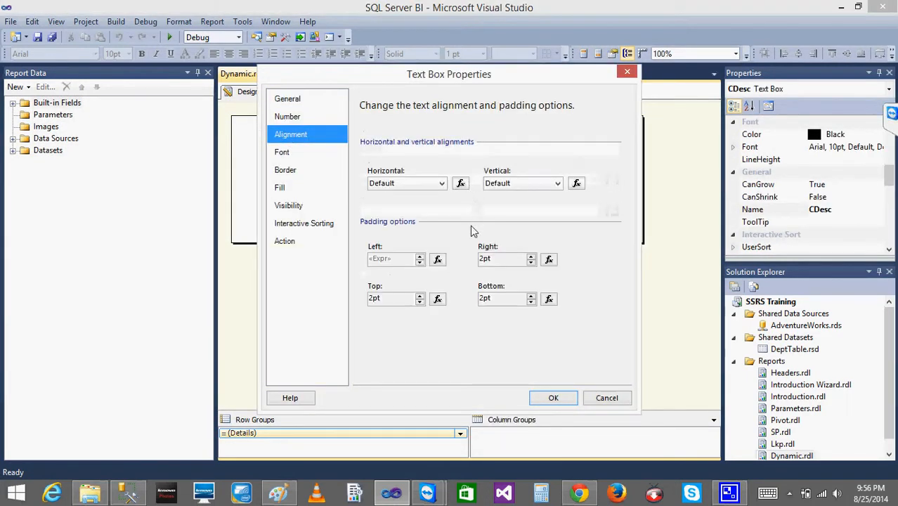
left_click(437, 258)
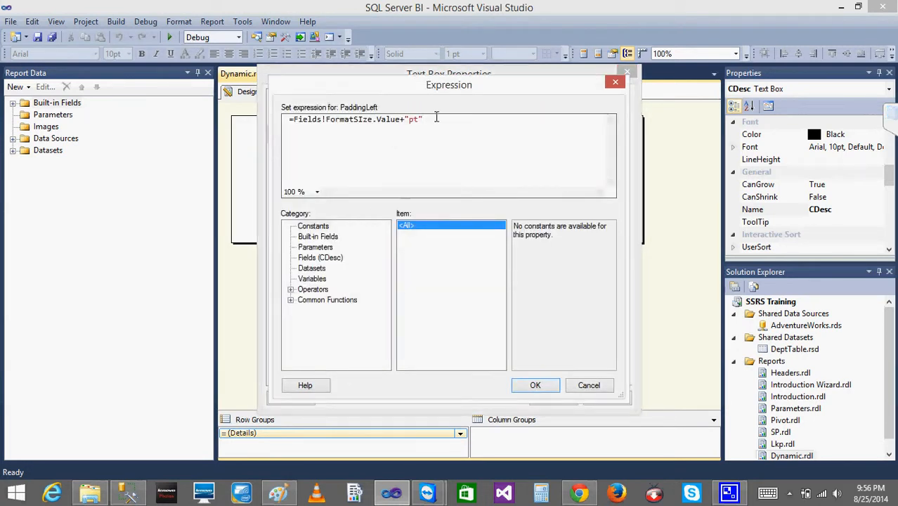
left_click_drag(433, 118, 406, 118)
left_click(419, 124)
left_click(535, 386)
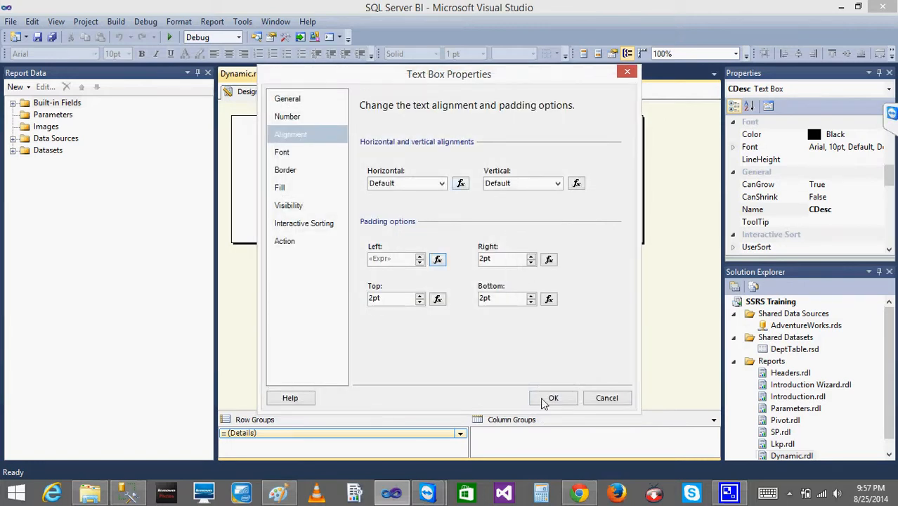
left_click(543, 398)
left_click(293, 92)
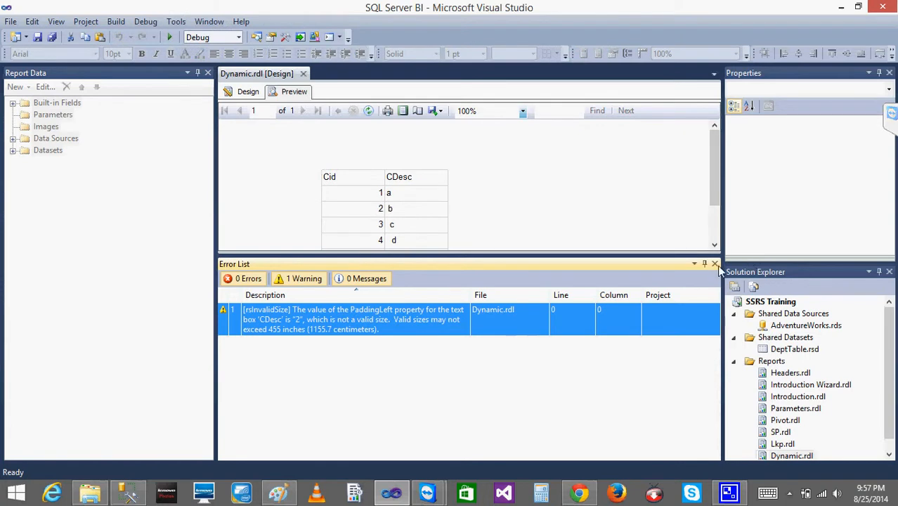
left_click(714, 264)
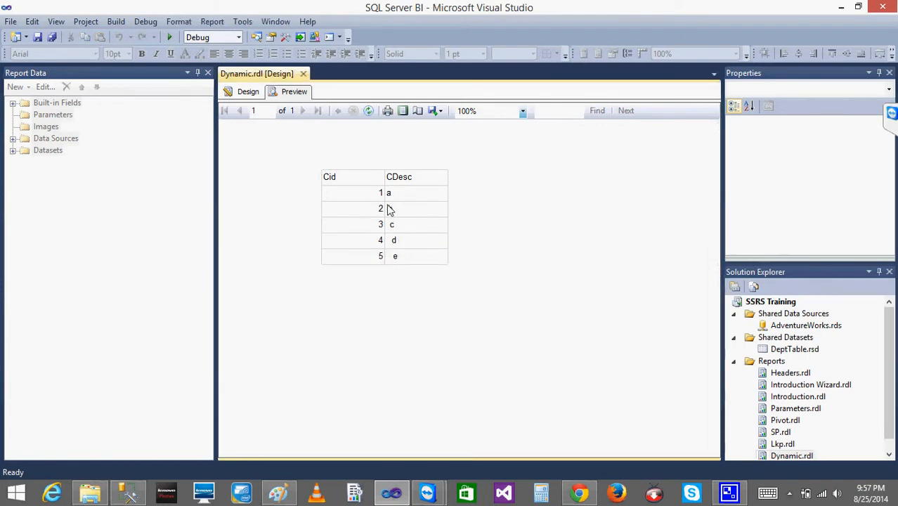
Step: Switch to SQL Server Management Studio and open the rows of dbo.R_Format for editing
left_click(127, 493)
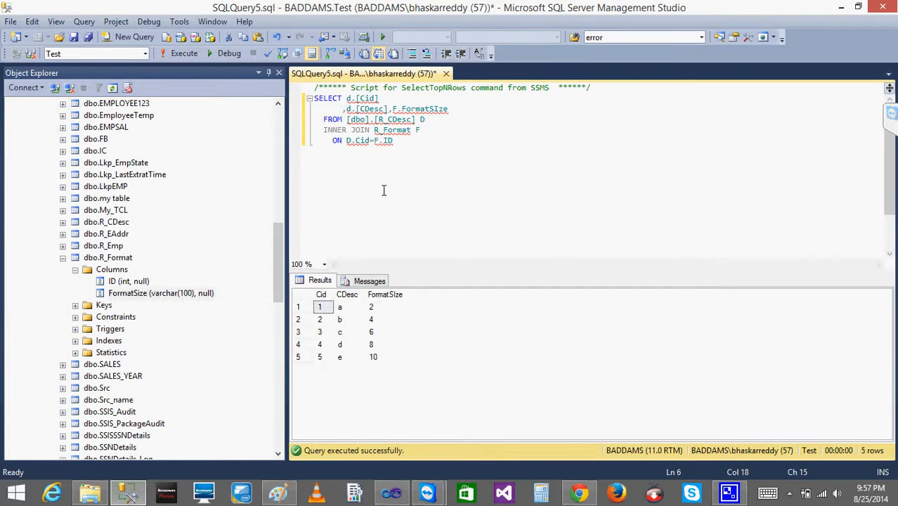
right_click(112, 258)
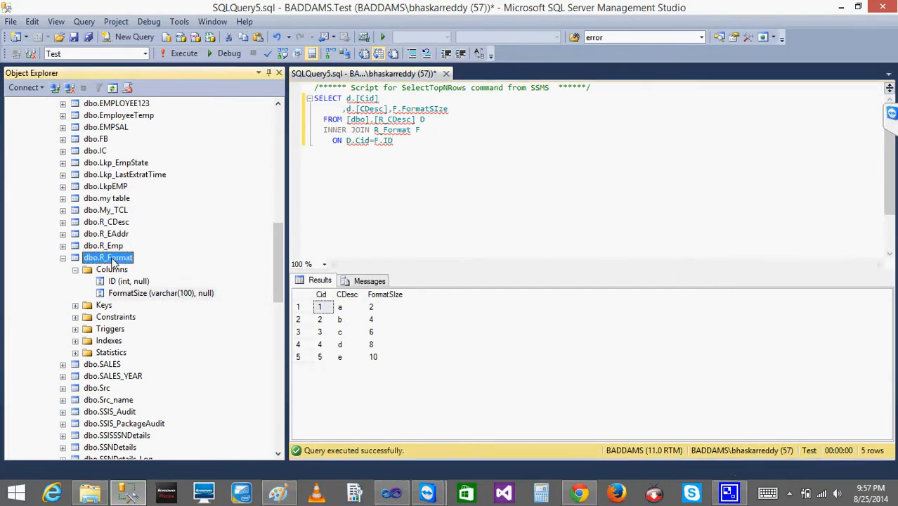
left_click(170, 270)
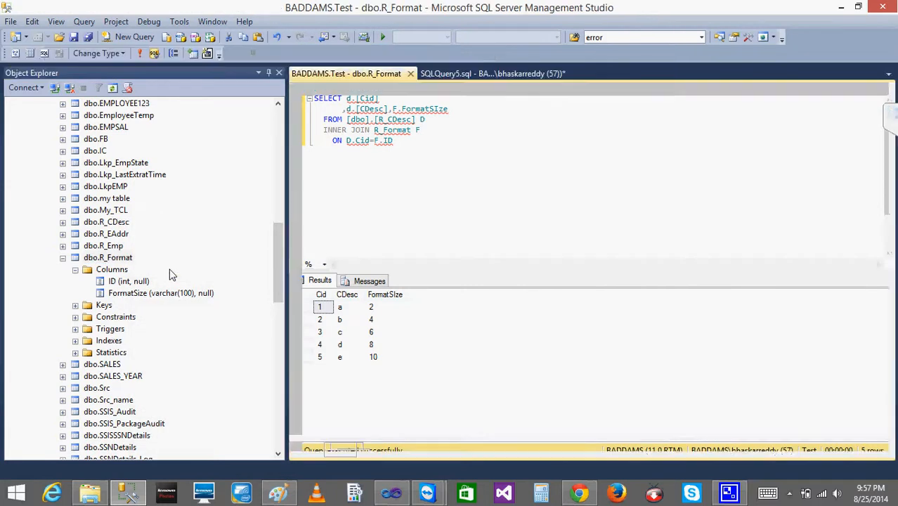
Step: Set the FormatSize values of IDs 2, 3, 4 and 5 to 14, 2, 10 and 2
left_click(408, 119)
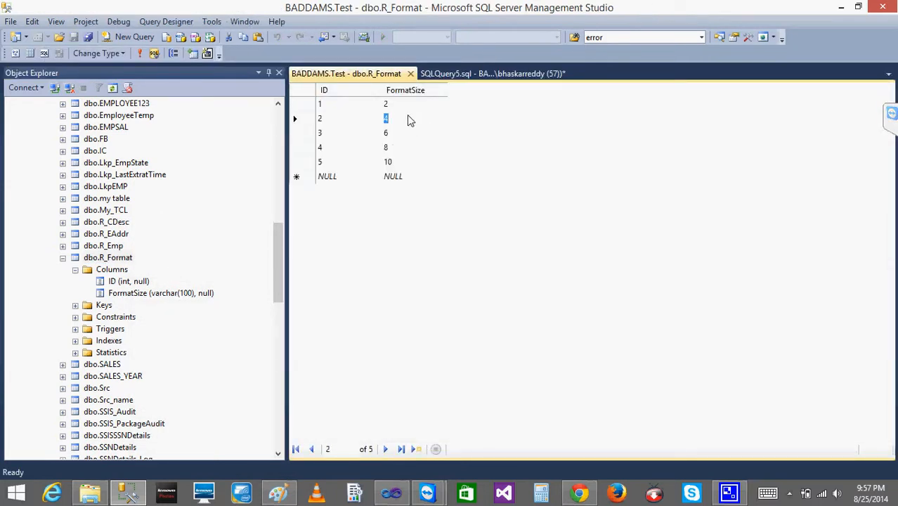
key("shift+Tab")
type("1")
key("Return")
type("2")
key("Return")
type("109")
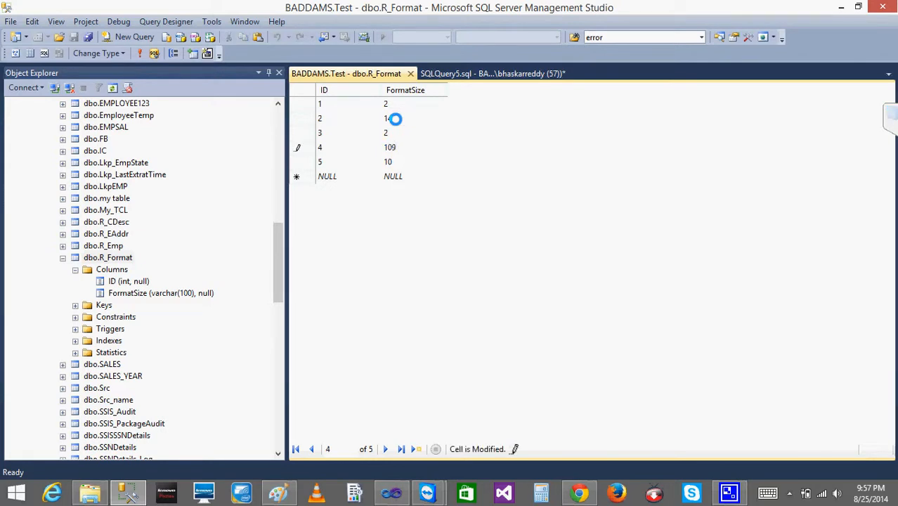
key("Return")
type("2")
Step: Leave the R_Format table editor without saving a query file, and rerun the query joining R_CDesc and R_Format
left_click(89, 39)
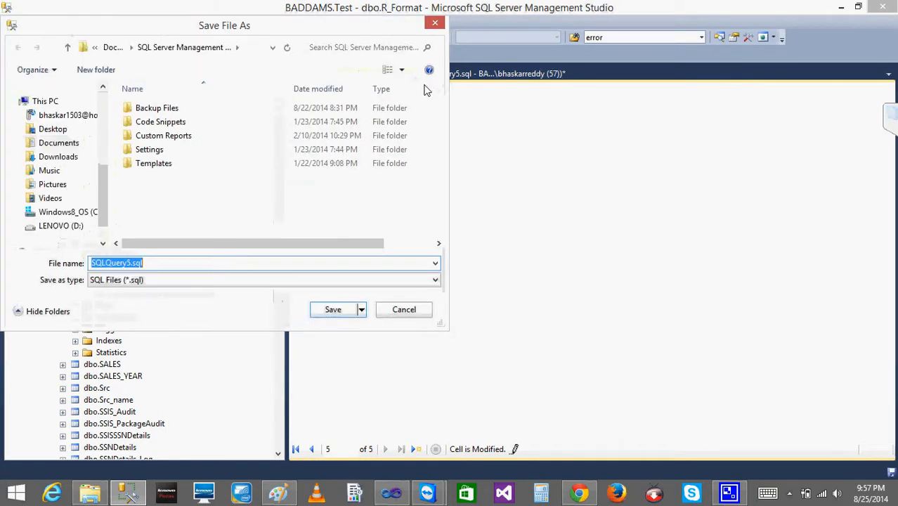
left_click(411, 309)
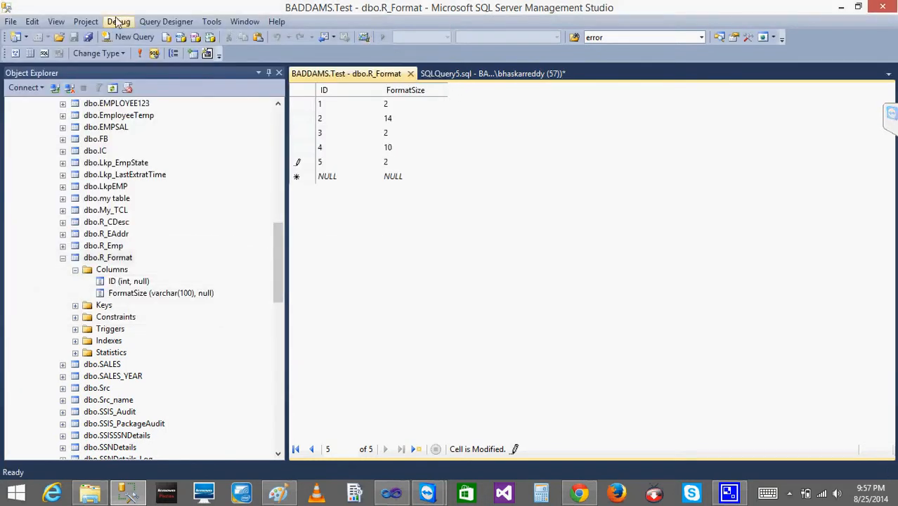
left_click(429, 73)
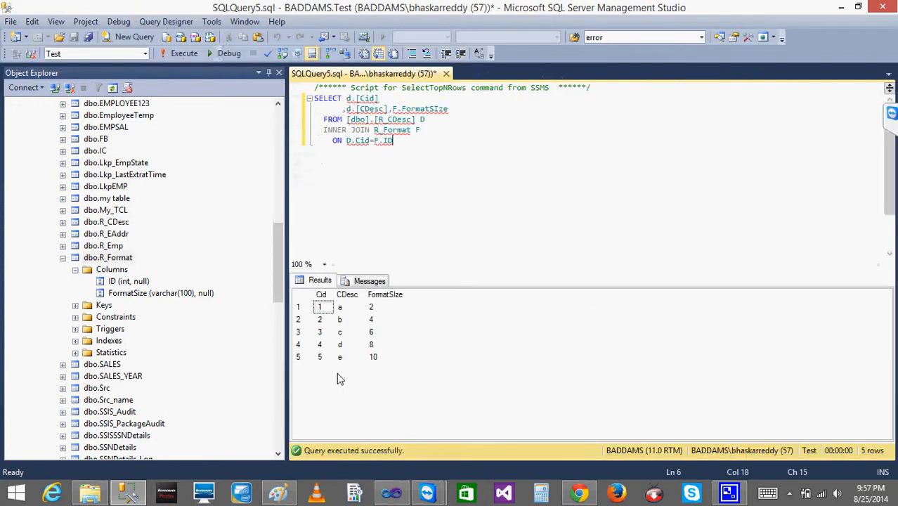
left_click(180, 54)
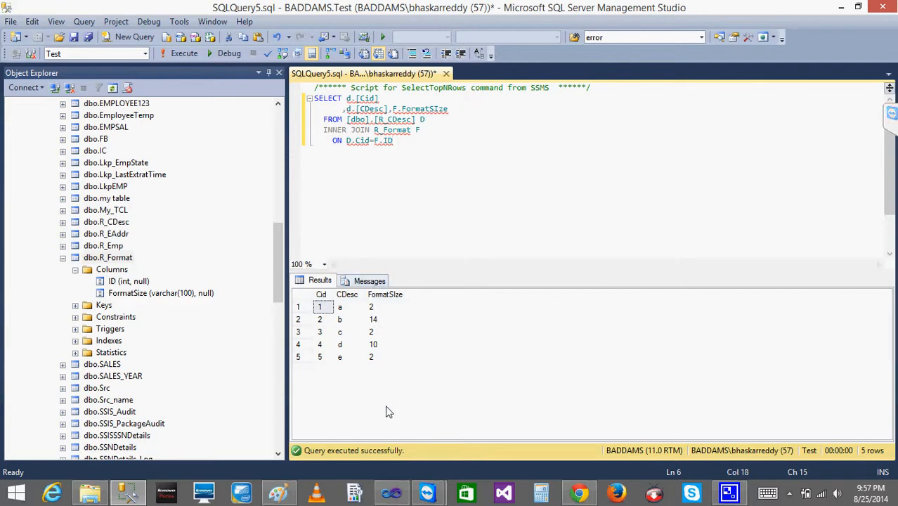
Step: Switch to Visual Studio, refresh the Dynamic.rdl preview with the changed FormatSize values, and return to the design
left_click(391, 494)
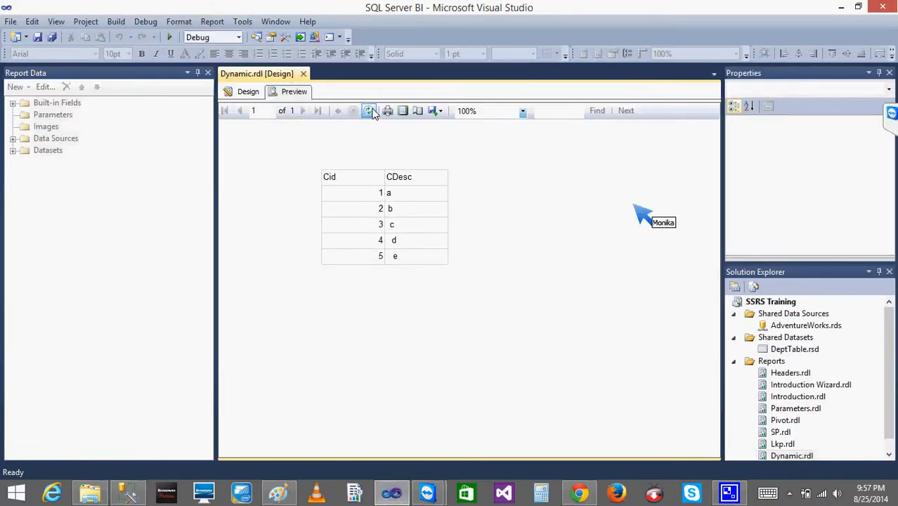
left_click(370, 112)
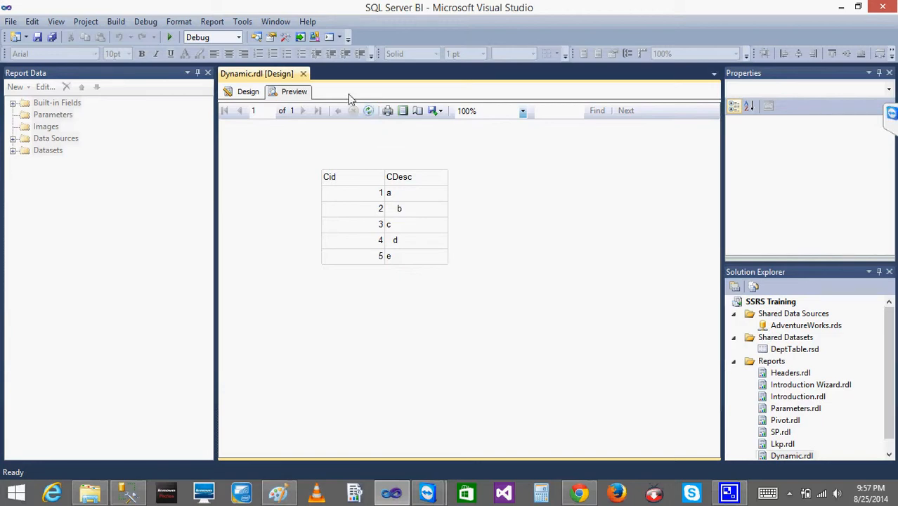
left_click(248, 92)
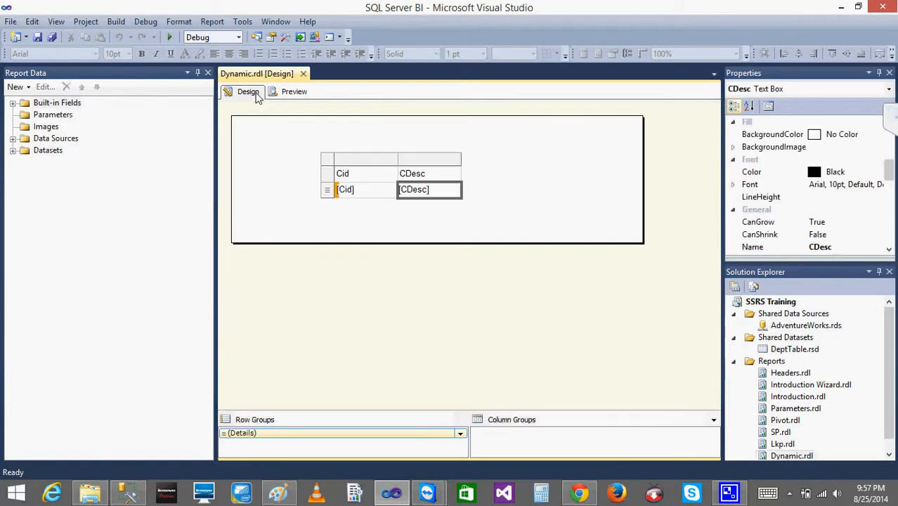
Step: Examine the FormatSize field in the CDesc dataset and the [CDesc] text box's left padding expression, leaving both unedited
left_click(13, 151)
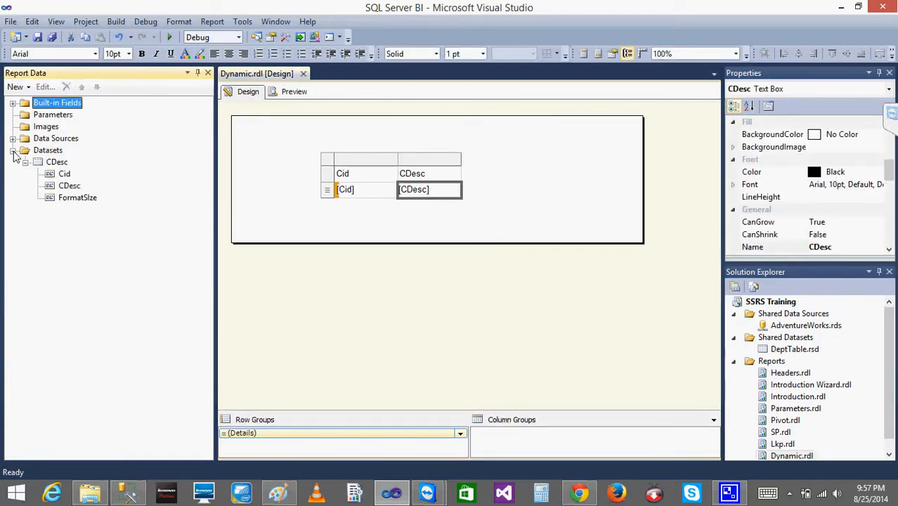
left_click(83, 201)
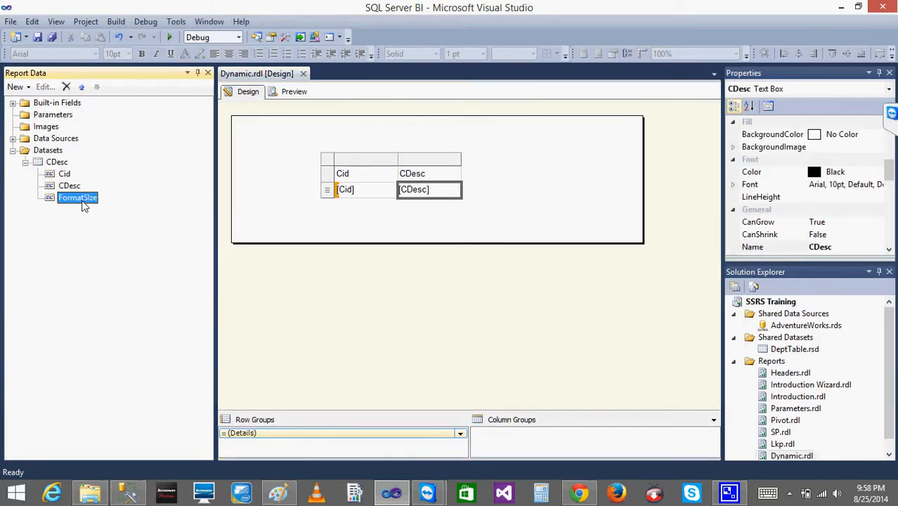
right_click(443, 198)
left_click(519, 320)
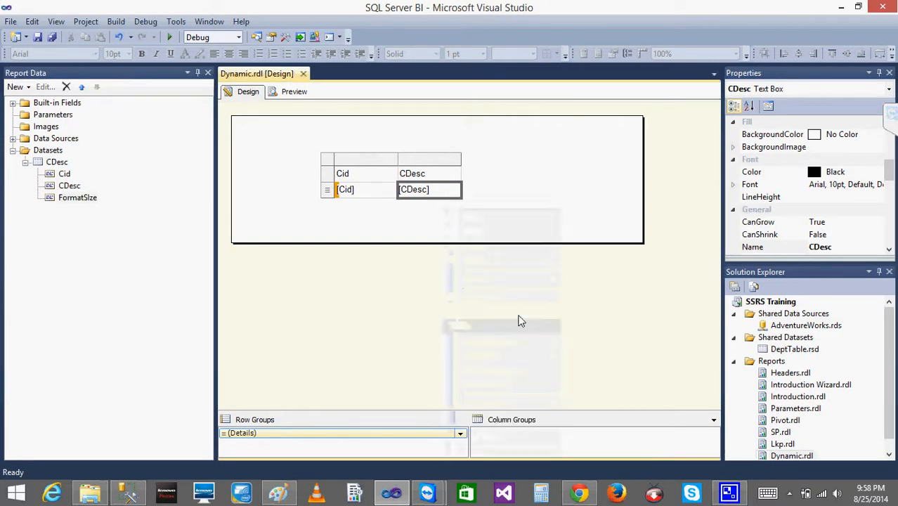
left_click(291, 135)
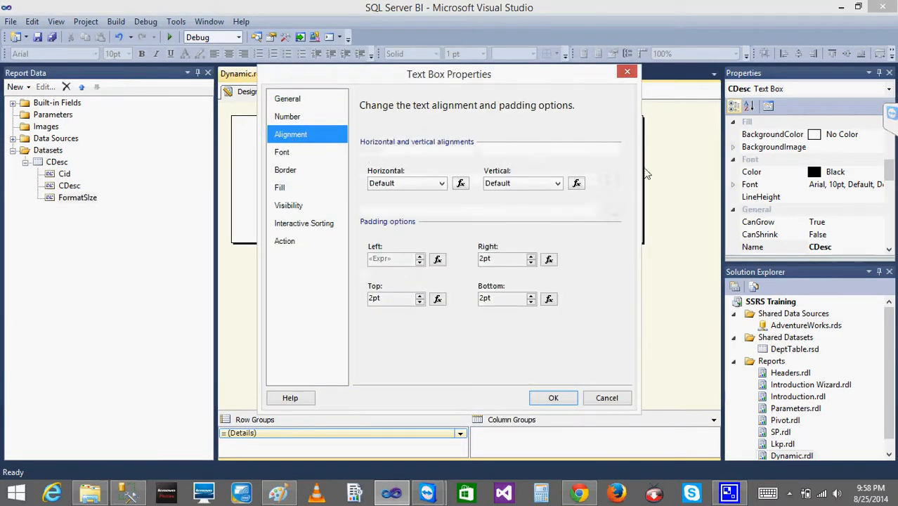
left_click(437, 259)
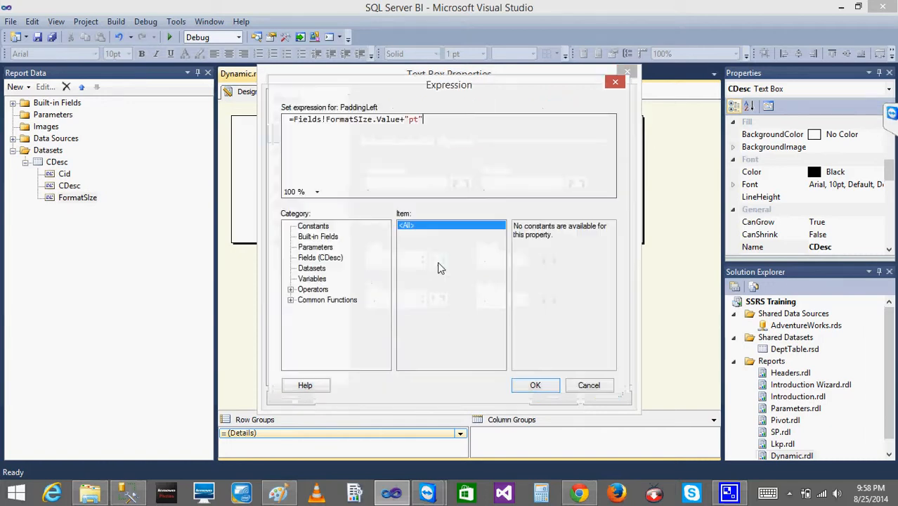
left_click(594, 386)
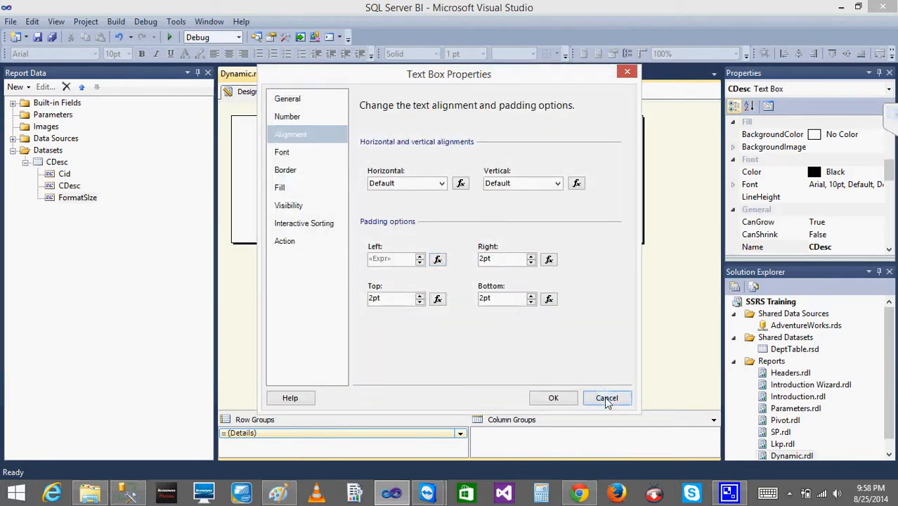
left_click(607, 398)
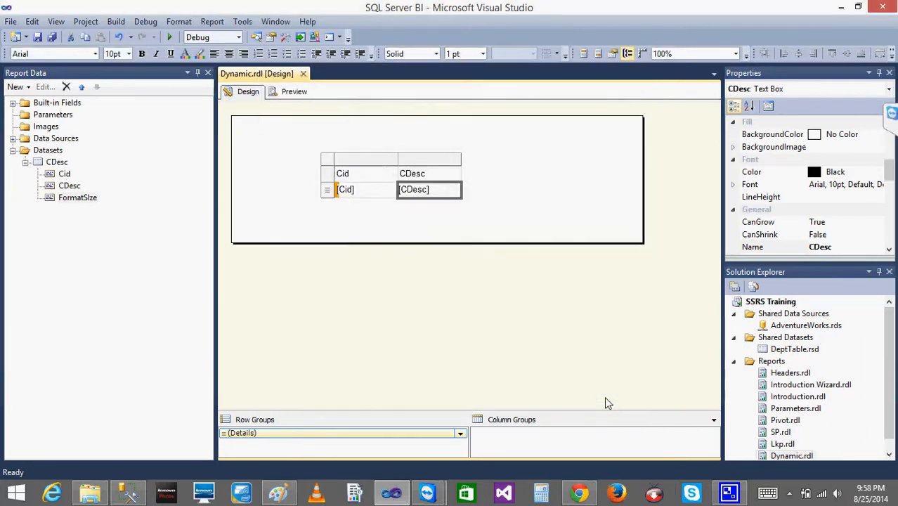
Step: Review the alignment and padding options of the [CDesc] text box once more and cancel the dialog
right_click(450, 194)
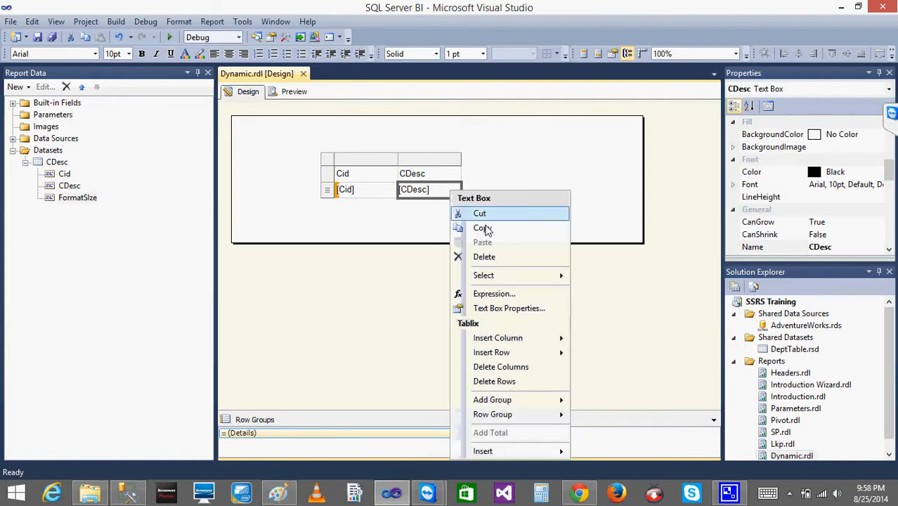
left_click(501, 308)
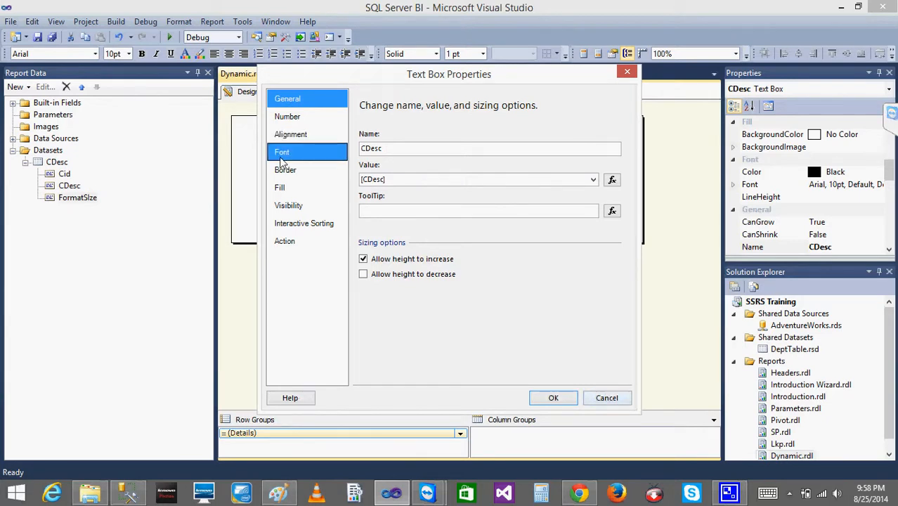
left_click(288, 138)
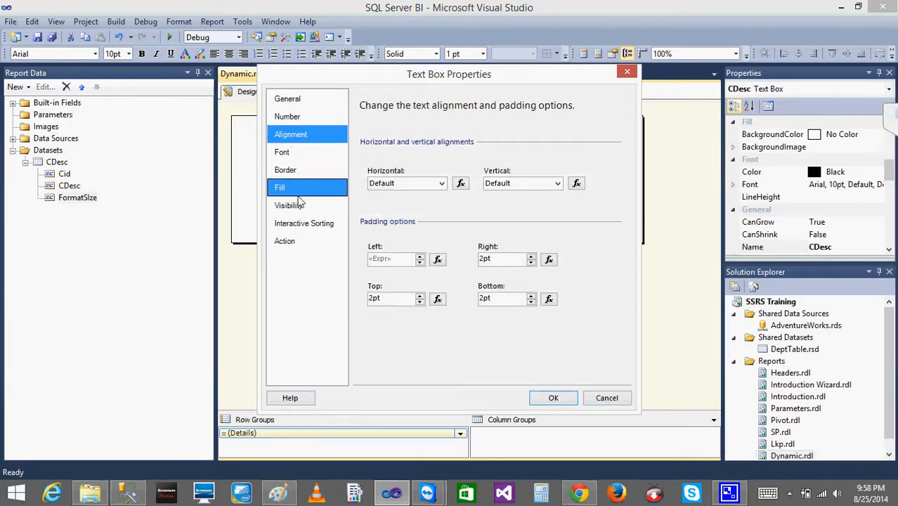
left_click(606, 398)
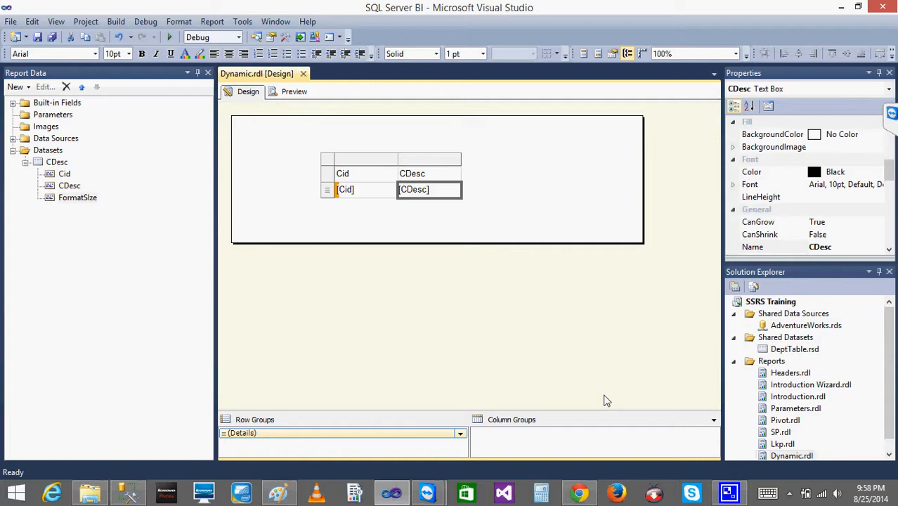
Step: Switch to SQL Server Management Studio and delete the script comment line above the SELECT statement, keeping the join query intact
left_click(128, 493)
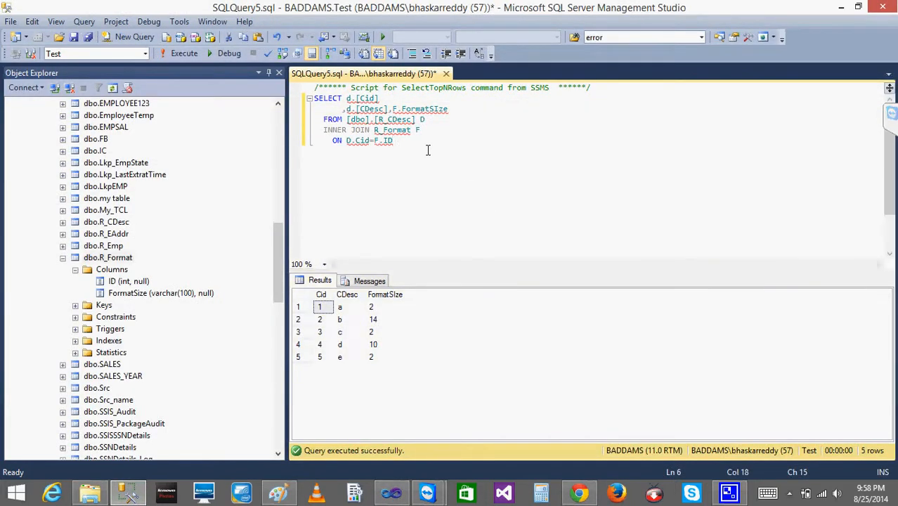
left_click_drag(428, 149, 304, 99)
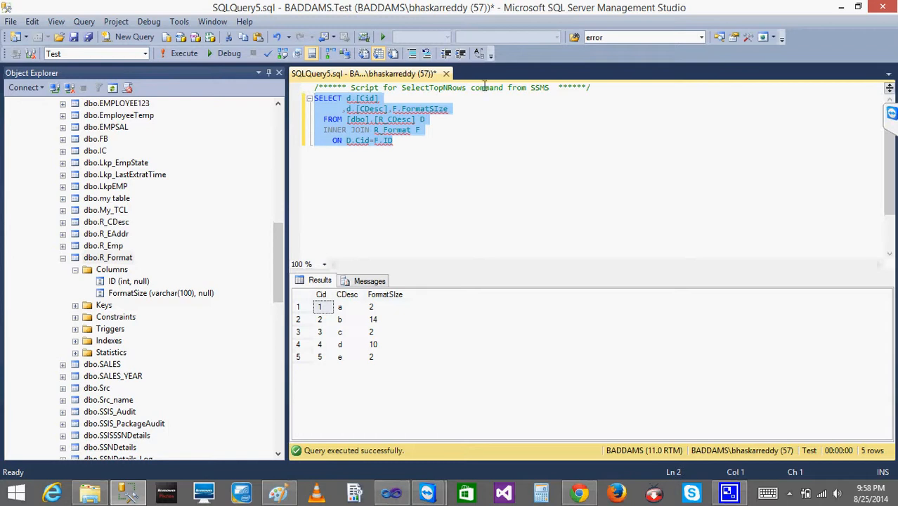
left_click_drag(597, 87, 295, 88)
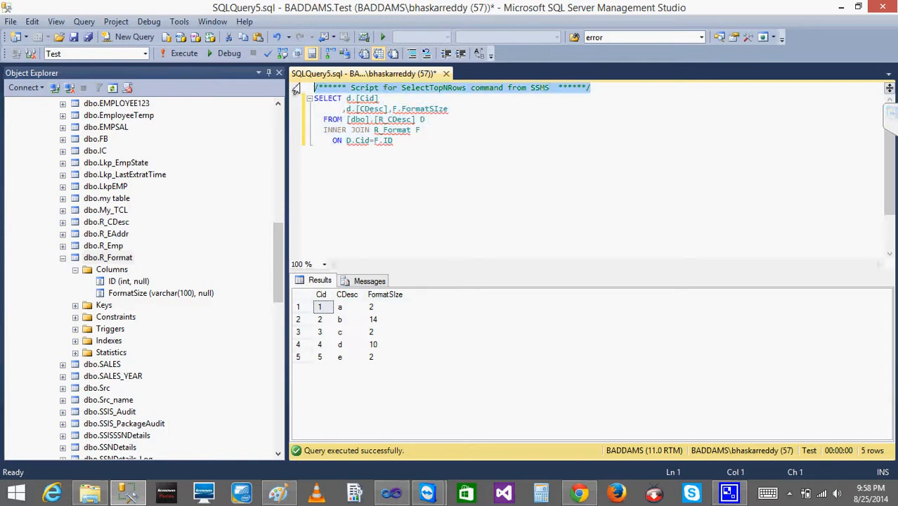
key("Delete")
key("Delete")
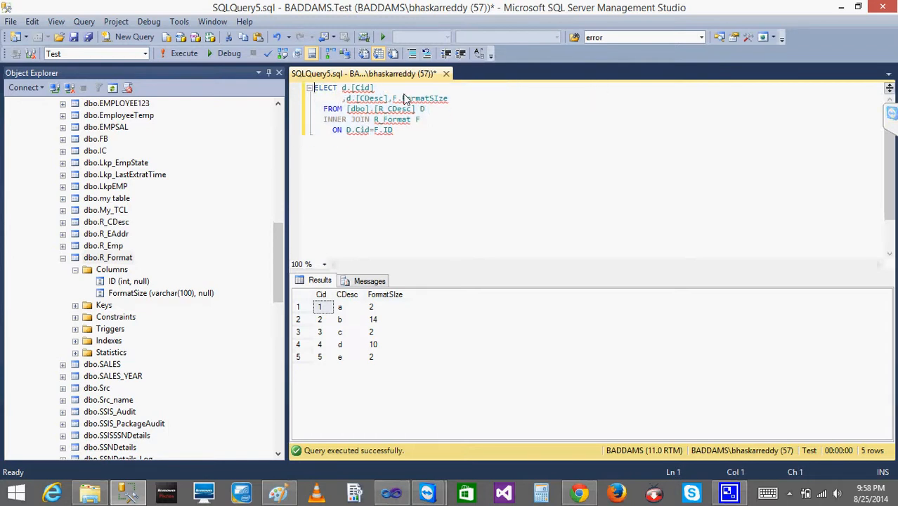
type("S")
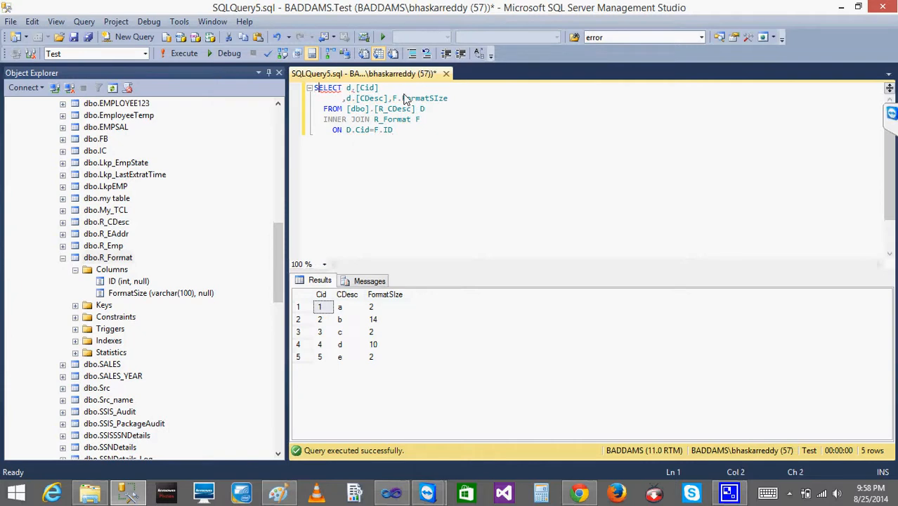
Step: Return to Visual Studio and preview Dynamic.rdl again
left_click(842, 7)
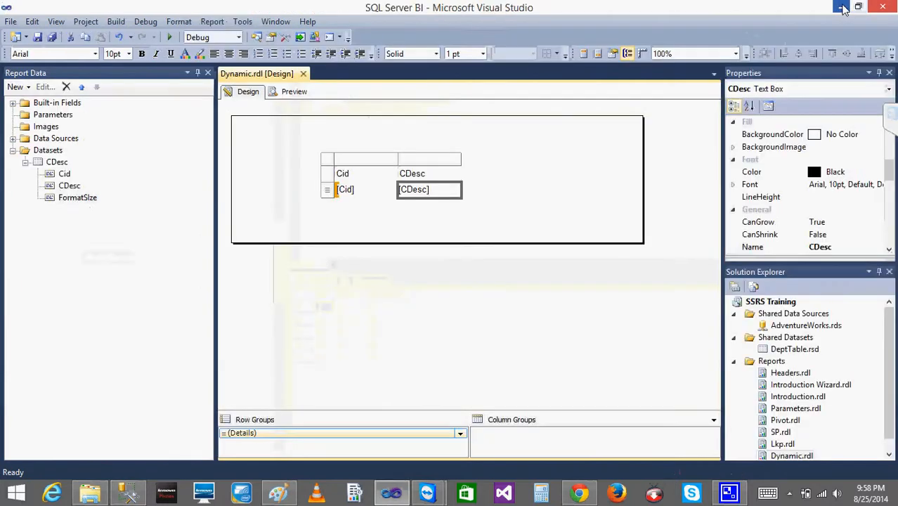
left_click(294, 92)
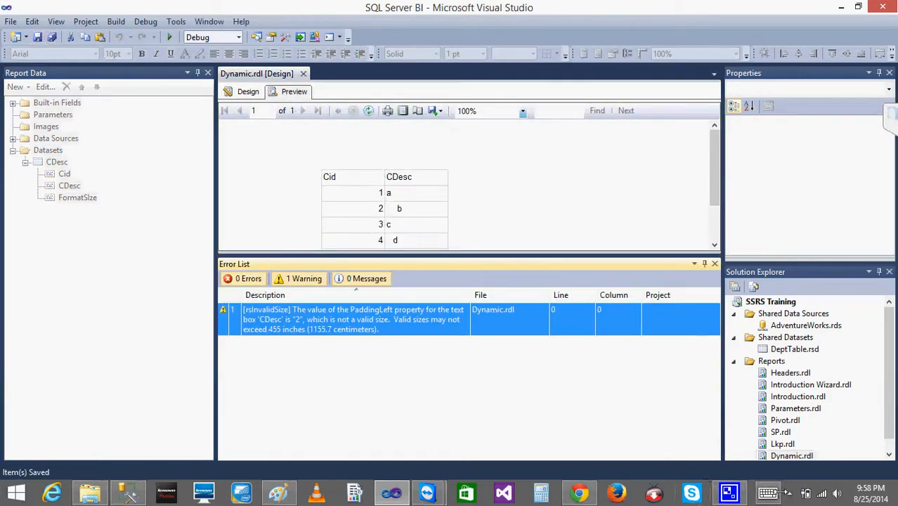
left_click(790, 493)
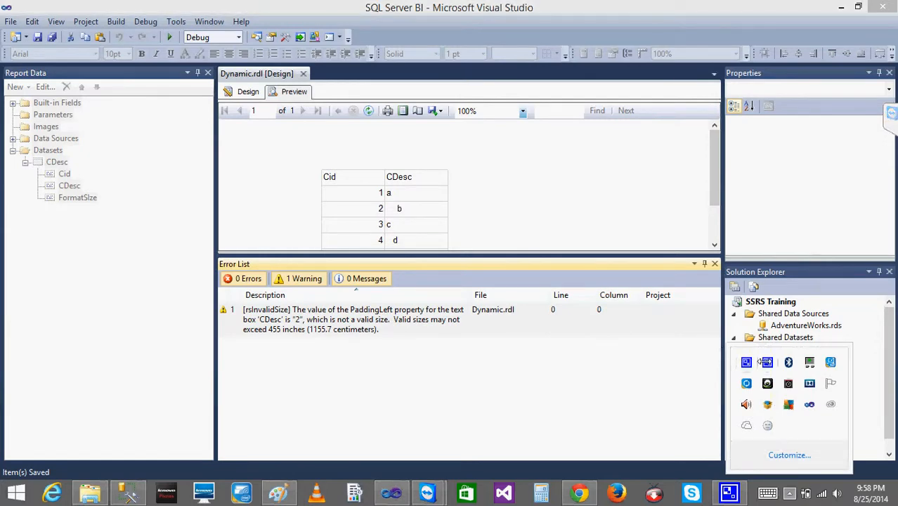